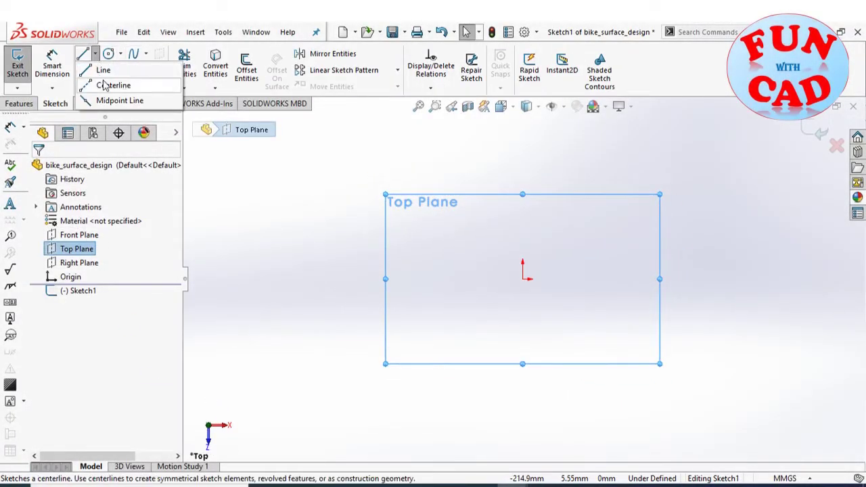
# Step: Draw a horizontal centerline about 105 mm long from the origin along the X axis
pyautogui.click(112, 84)
pyautogui.click(522, 279)
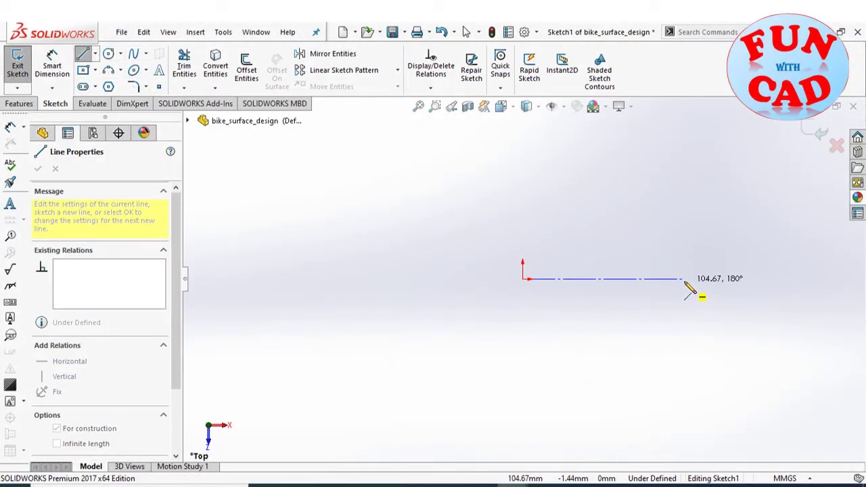
pyautogui.click(685, 280)
pyautogui.press('Escape')
# Step: Sketch a spline from the origin curving below the centerline to beneath its far end, and pull a middle point outward to smooth it
pyautogui.click(523, 288)
pyautogui.click(529, 309)
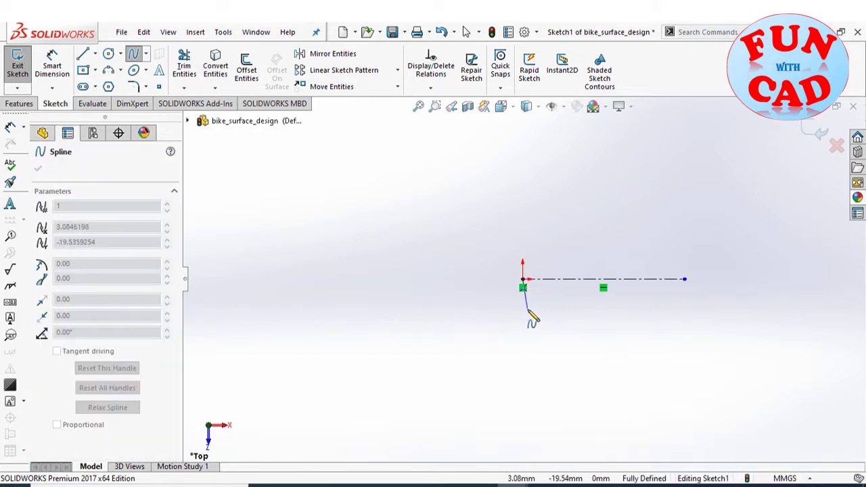
pyautogui.doubleClick(687, 365)
pyautogui.click(589, 335)
pyautogui.moveTo(589, 336); pyautogui.dragTo(604, 351)
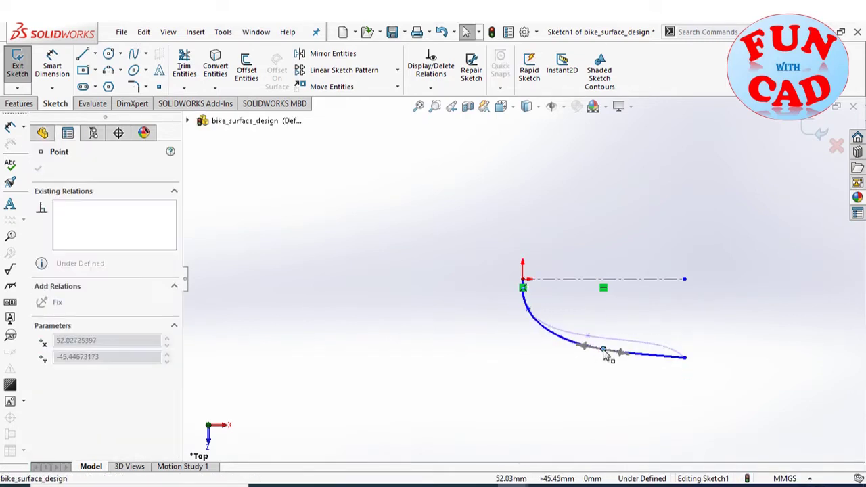
# Step: Make the spline's tangent handle at the origin vertical
pyautogui.click(530, 306)
pyautogui.scroll(3, 530, 306)
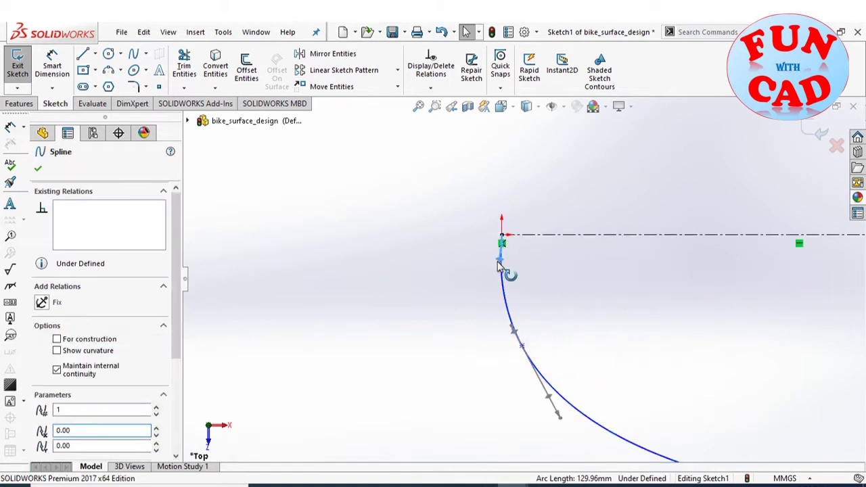
pyautogui.scroll(-2, 109, 419)
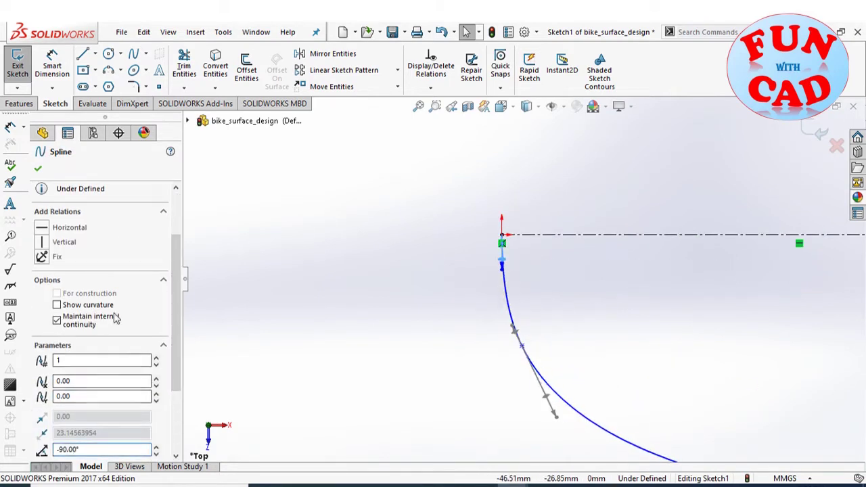
pyautogui.press('Escape')
# Step: Mirror the spline about the centerline, keeping the original, and close the sketch
pyautogui.click(333, 53)
pyautogui.click(509, 305)
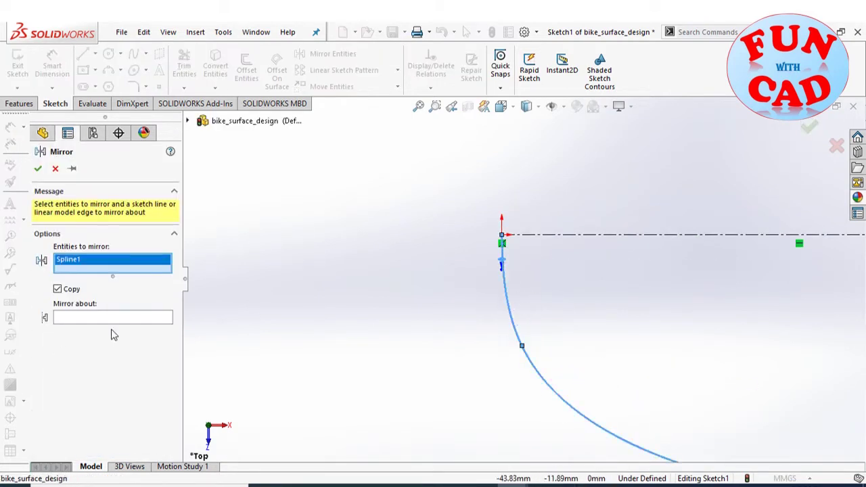
pyautogui.click(76, 318)
pyautogui.click(546, 235)
pyautogui.press('Return')
pyautogui.click(809, 127)
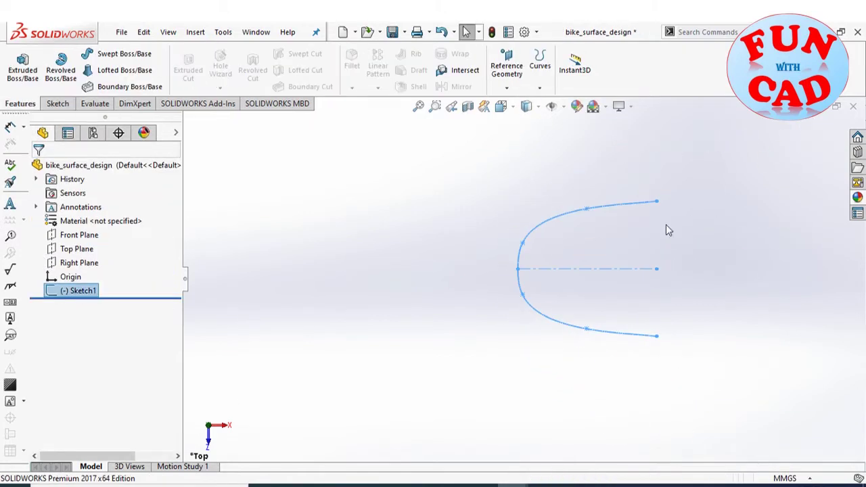
# Step: On the Front Plane, sketch a four-point spline rising from the origin in an arc along positive X, and close the sketch
pyautogui.click(80, 235)
pyautogui.click(116, 216)
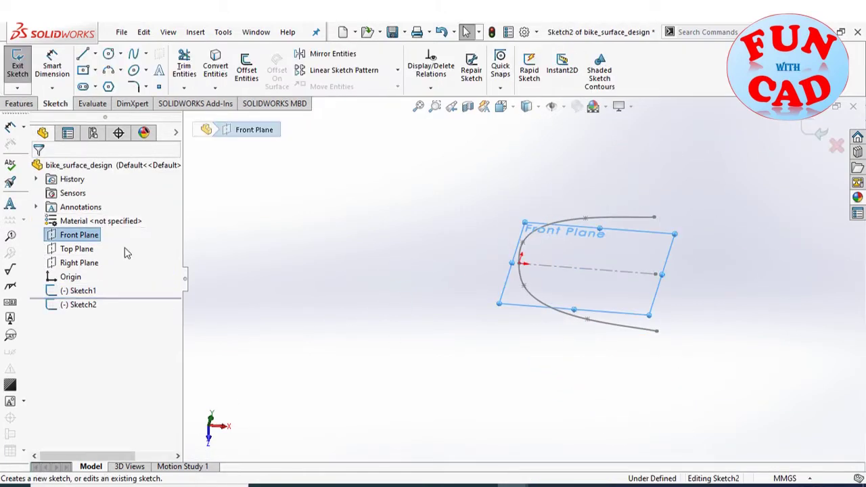
pyautogui.press('s')
pyautogui.click(518, 269)
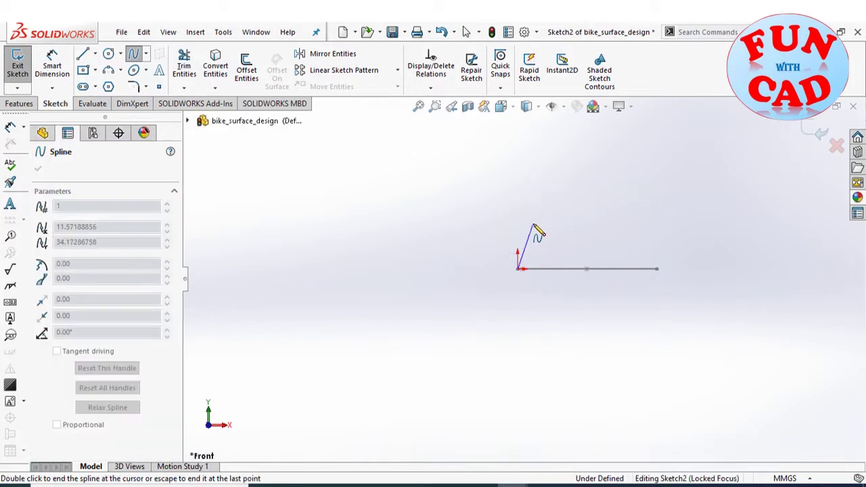
pyautogui.doubleClick(645, 175)
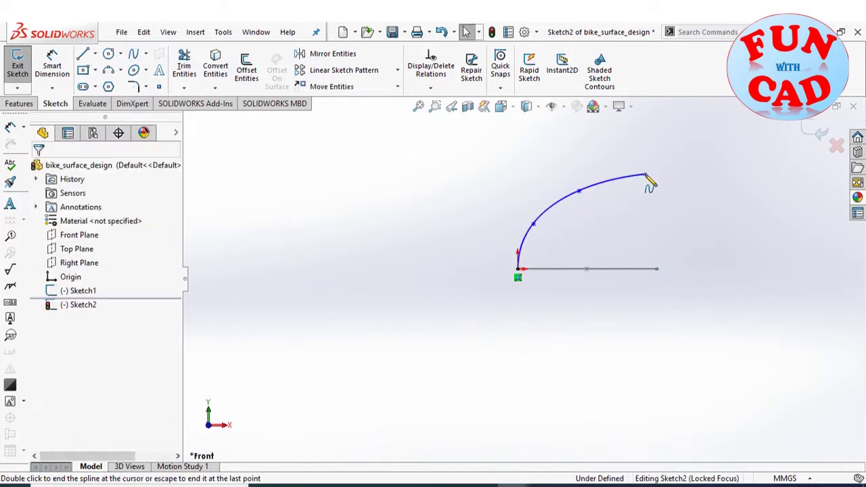
pyautogui.click(812, 131)
# Step: Create a swept surface with Sketch1 as profile and Sketch2 as path, using Follow Path orientation and no twist
pyautogui.click(195, 32)
pyautogui.click(392, 192)
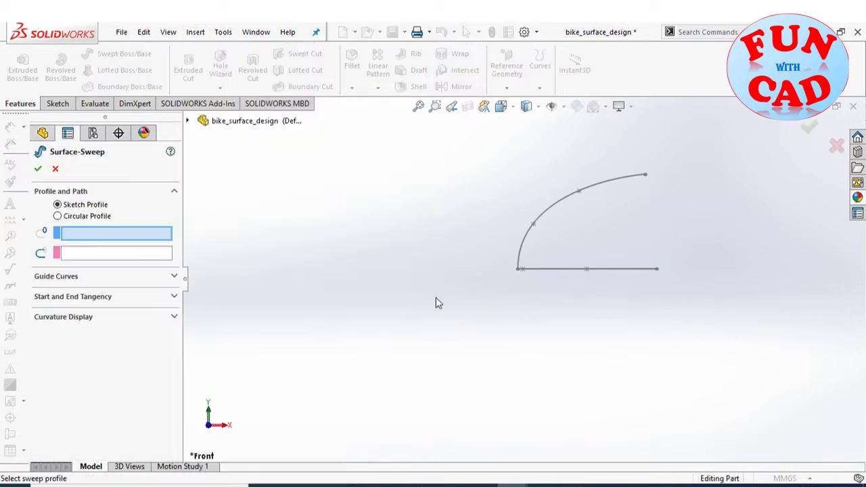
pyautogui.moveTo(438, 302); pyautogui.dragTo(571, 290, button='middle')
pyautogui.click(571, 287)
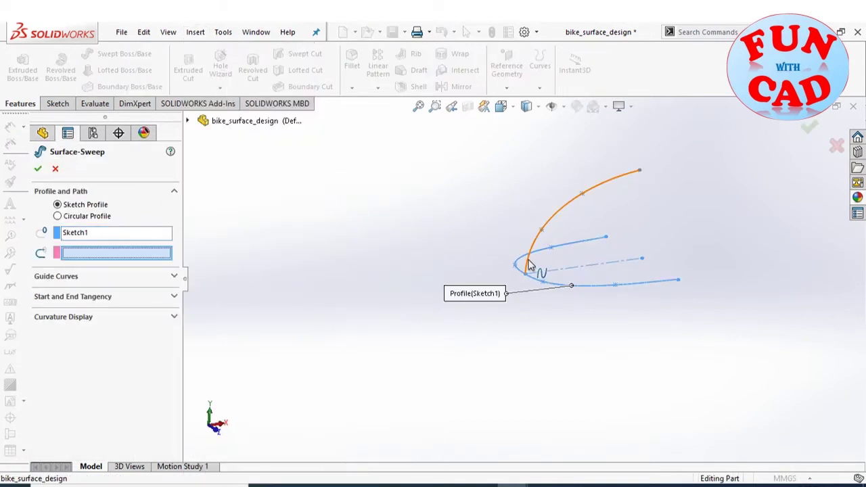
pyautogui.click(531, 267)
pyautogui.click(176, 295)
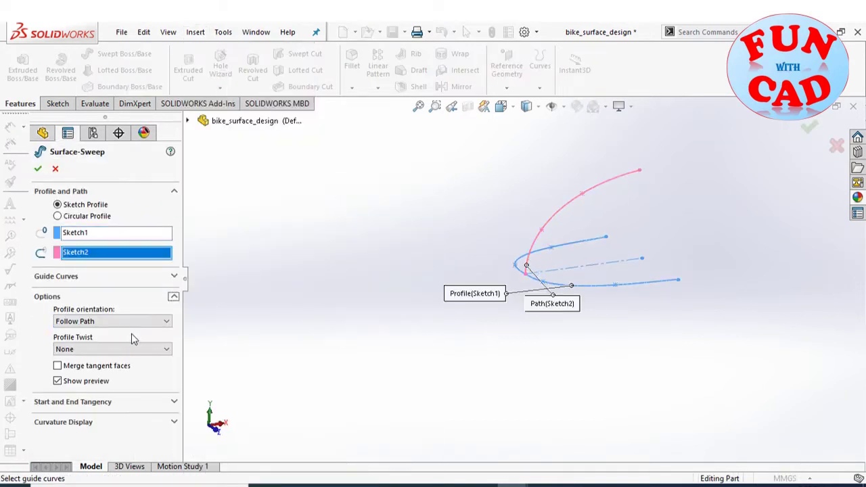
pyautogui.click(37, 169)
# Step: On the Front Plane, sketch a spline bowing forward from the shell's lower rear corner to its top edge, and close the sketch
pyautogui.click(79, 249)
pyautogui.click(95, 231)
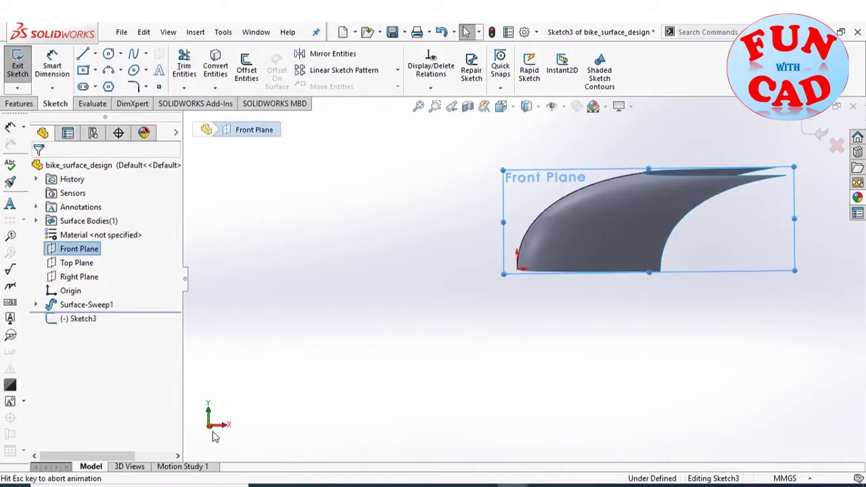
pyautogui.click(133, 54)
pyautogui.click(657, 269)
pyautogui.click(617, 223)
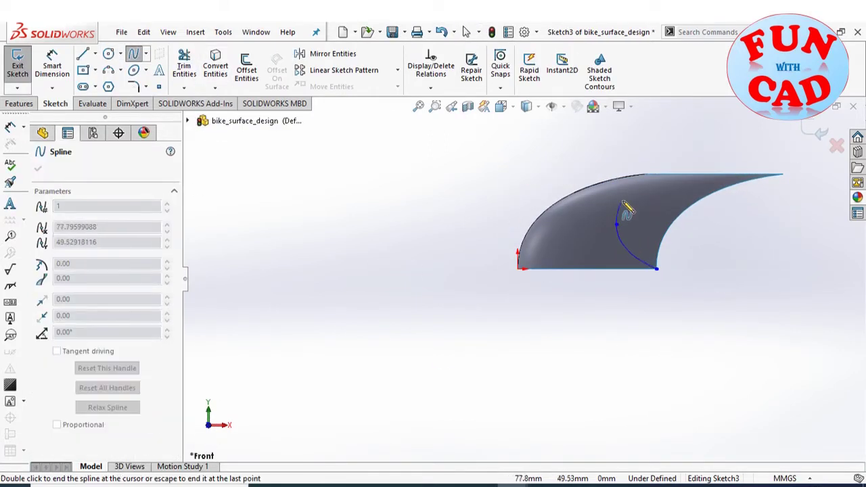
pyautogui.doubleClick(647, 180)
pyautogui.click(813, 128)
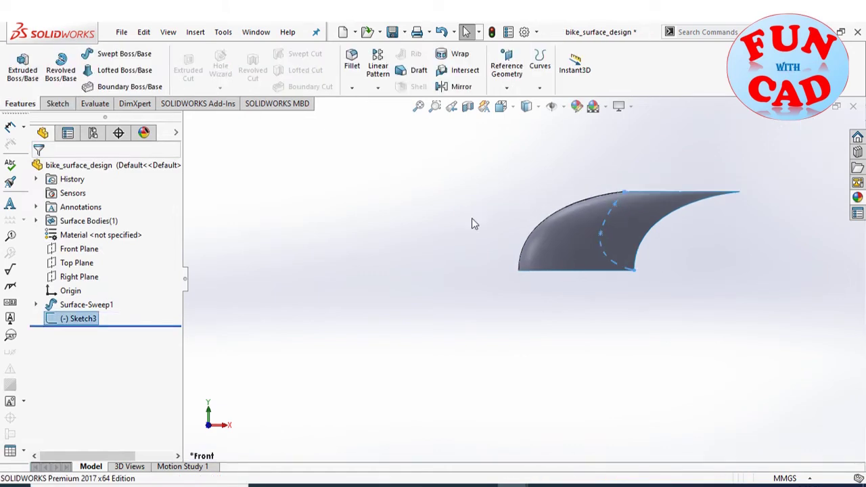
# Step: Extrude the bowed spline as a surface to both sides of the Front Plane, extending past the swept shell
pyautogui.click(195, 32)
pyautogui.moveTo(230, 159)
pyautogui.click(398, 217)
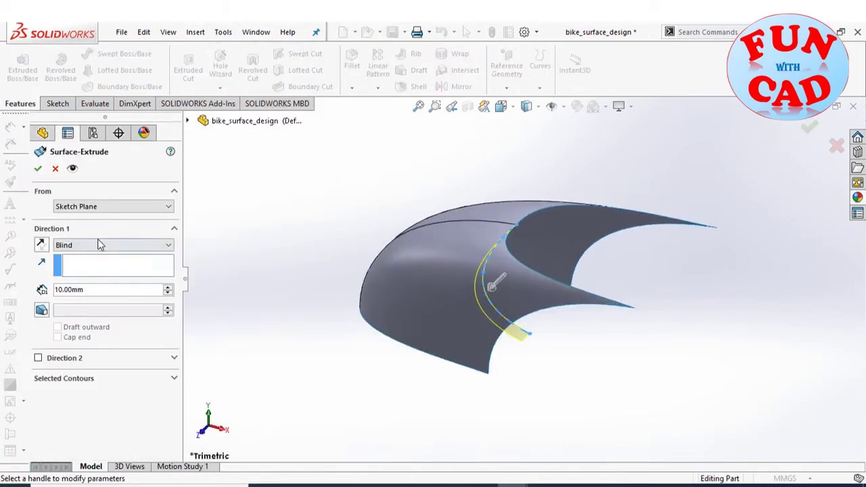
pyautogui.click(113, 244)
pyautogui.click(74, 298)
pyautogui.click(38, 169)
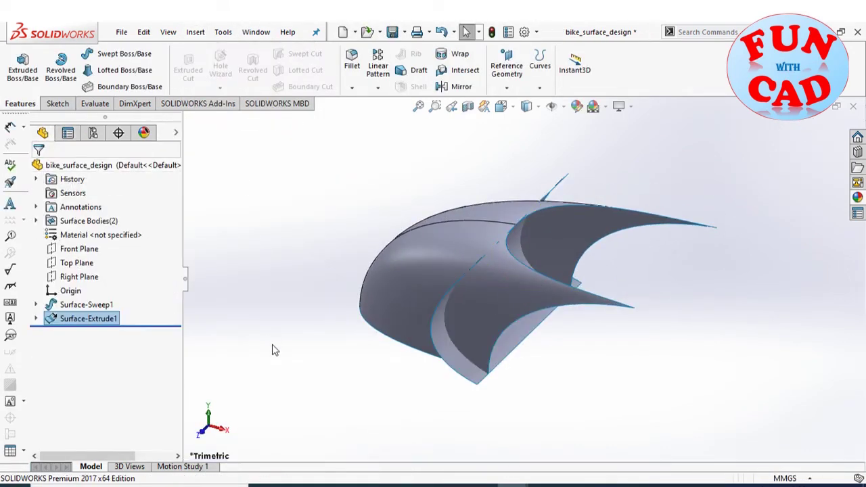
# Step: Mutually trim the swept and extruded surfaces, keeping the front shell and the curved strip inside it, and save the part
pyautogui.click(195, 32)
pyautogui.moveTo(240, 162)
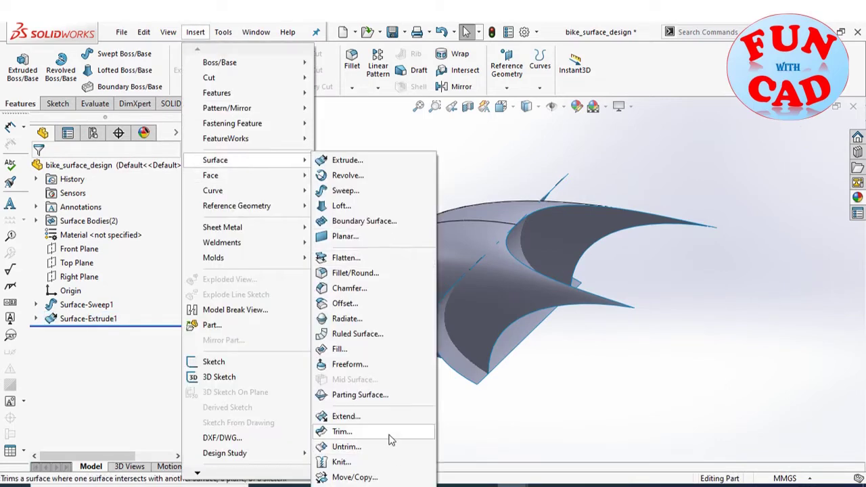
pyautogui.click(342, 432)
pyautogui.click(371, 316)
pyautogui.click(446, 351)
pyautogui.click(107, 375)
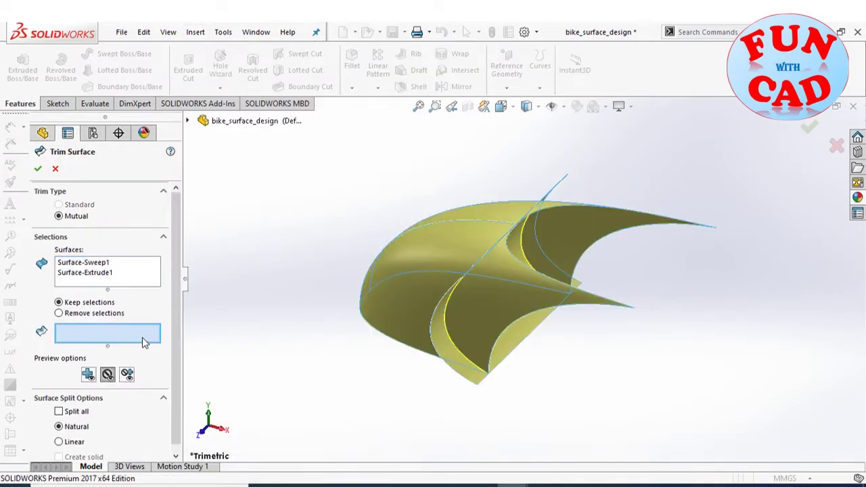
pyautogui.click(528, 325)
pyautogui.click(468, 284)
pyautogui.click(38, 169)
pyautogui.moveTo(455, 366); pyautogui.dragTo(493, 352, button='middle')
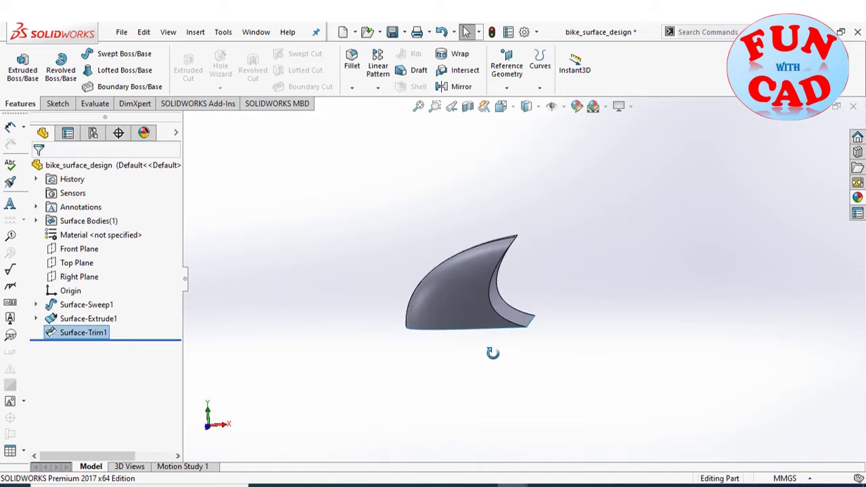
pyautogui.click(393, 32)
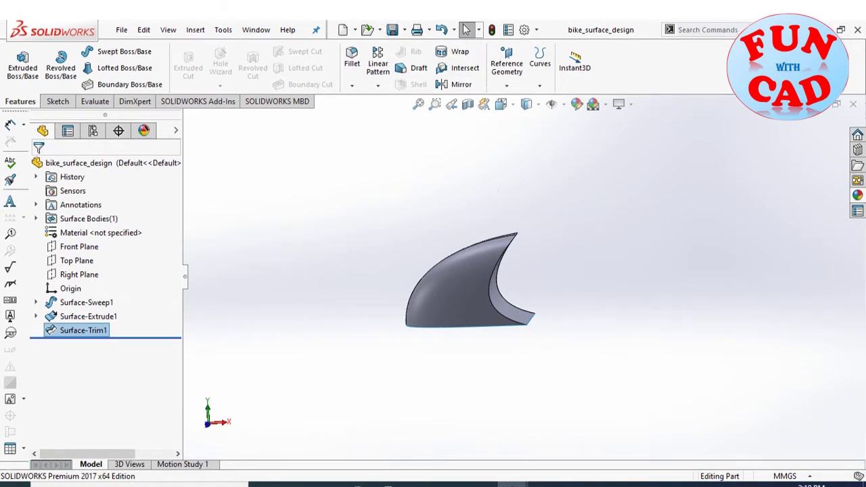
# Step: Start a sketch on the Top Plane and convert the shell's lower side edge into it
pyautogui.click(79, 246)
pyautogui.click(77, 260)
pyautogui.click(66, 238)
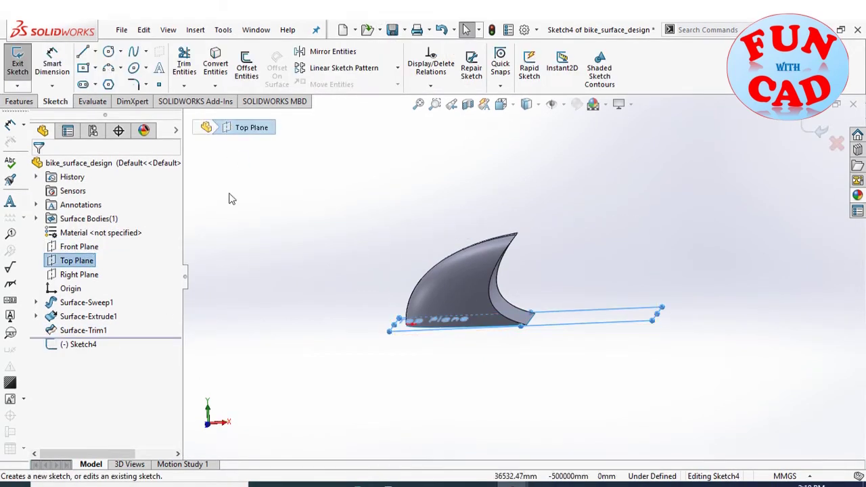
pyautogui.click(224, 73)
pyautogui.click(499, 330)
pyautogui.click(35, 166)
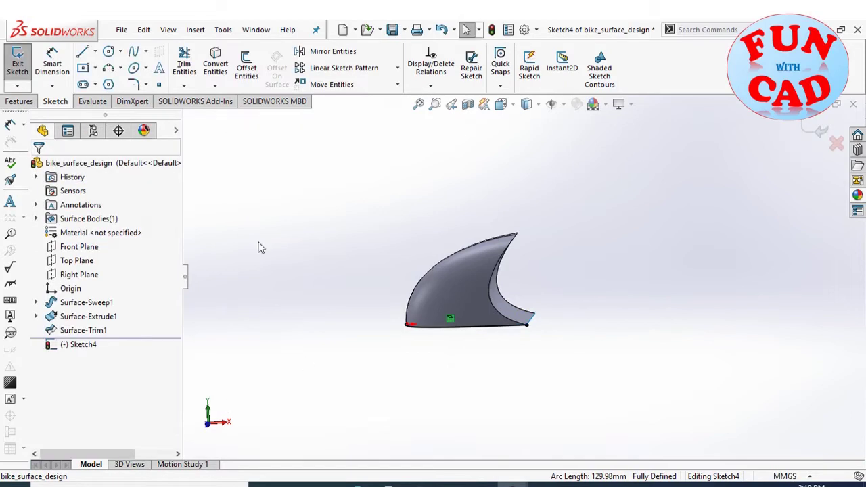
# Step: Draw a three-point spline from the converted edge's rear end, extending rearward and curving slightly inward, and close the sketch
pyautogui.hotkey('ctrl', '8')
pyautogui.click(542, 346)
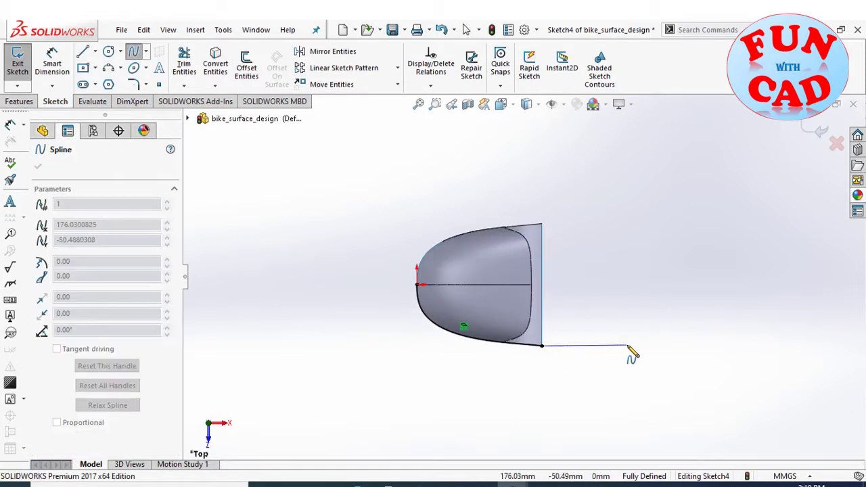
pyautogui.click(632, 346)
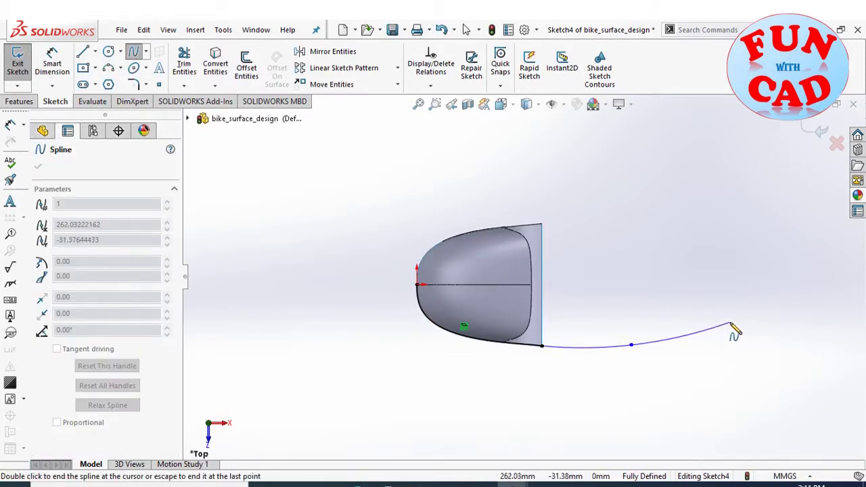
pyautogui.doubleClick(730, 326)
pyautogui.click(820, 132)
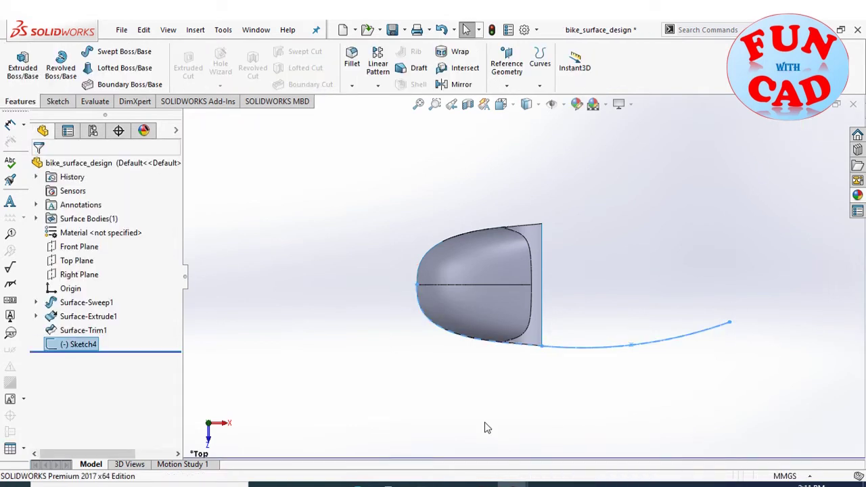
# Step: Create a reference plane parallel to the Right Plane through the junction of the converted edge and the rearward spline
pyautogui.moveTo(483, 427); pyautogui.dragTo(407, 358, button='middle')
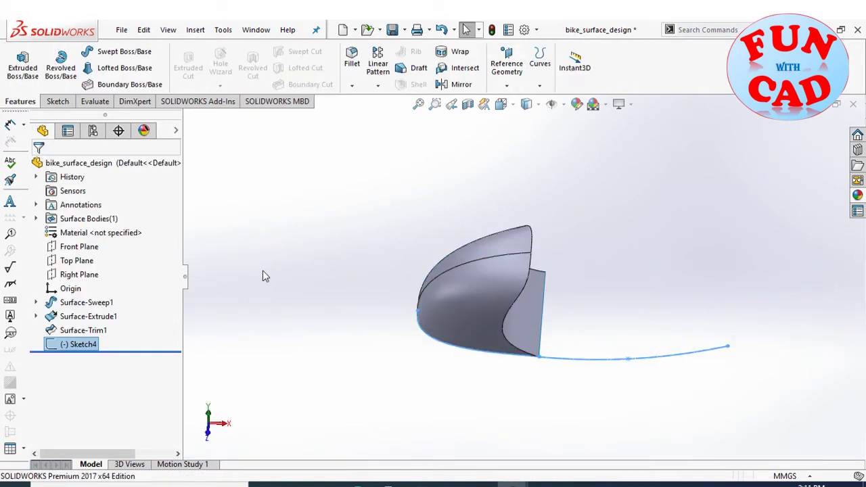
pyautogui.click(507, 71)
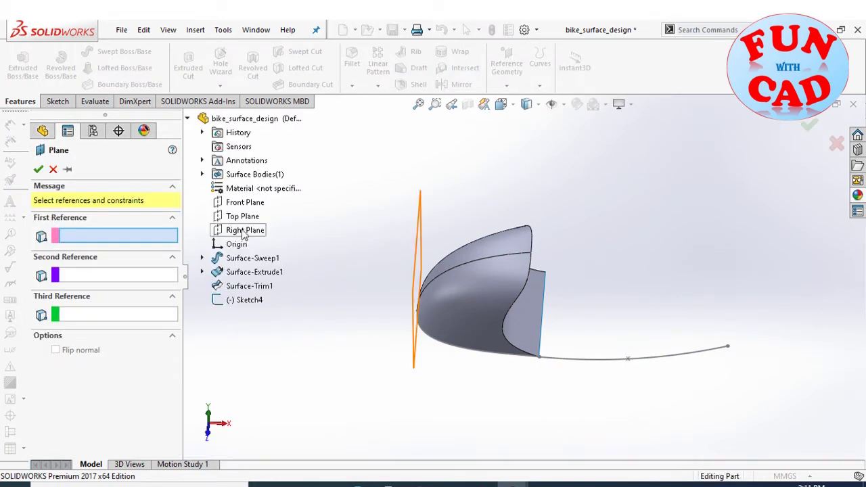
pyautogui.click(245, 231)
pyautogui.click(539, 357)
pyautogui.click(38, 170)
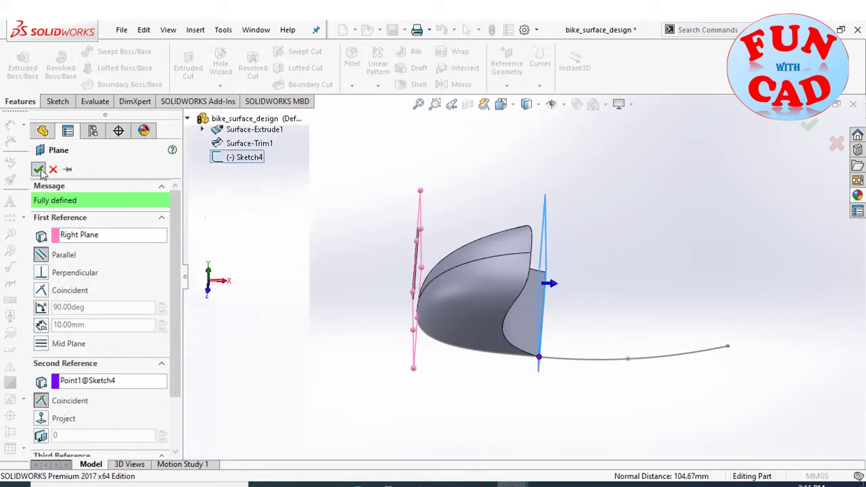
# Step: On the new plane, sketch a three-point spline from the shell's lower rear corner, bowing outward as it runs down, and close the sketch
pyautogui.click(57, 101)
pyautogui.click(17, 61)
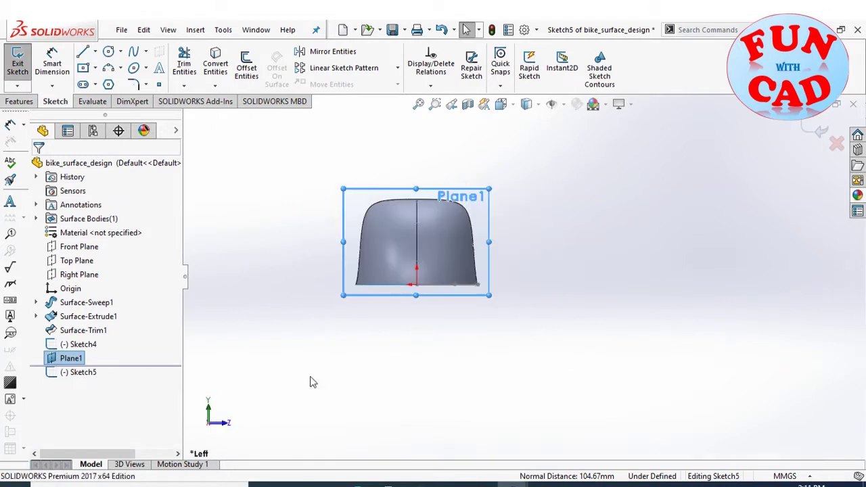
pyautogui.click(477, 285)
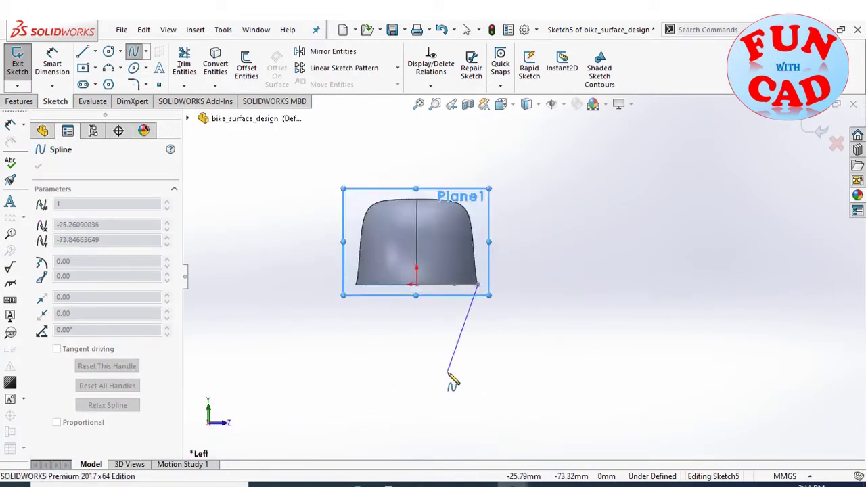
pyautogui.click(499, 344)
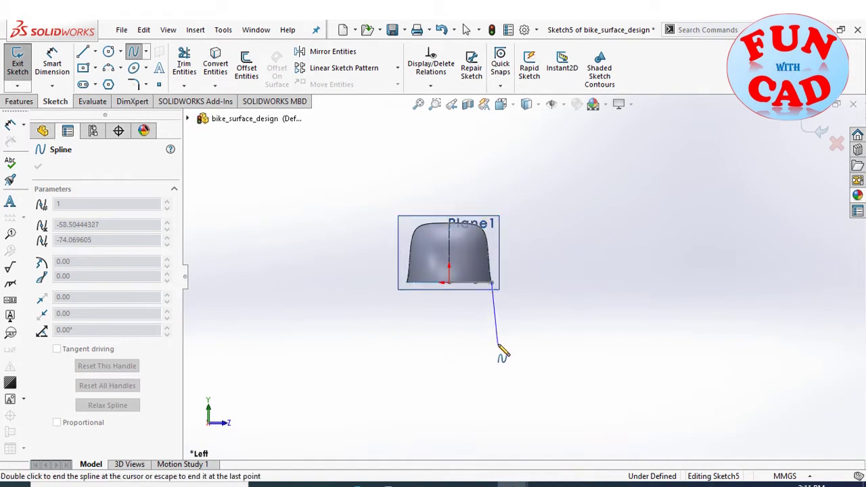
pyautogui.doubleClick(481, 404)
pyautogui.click(821, 131)
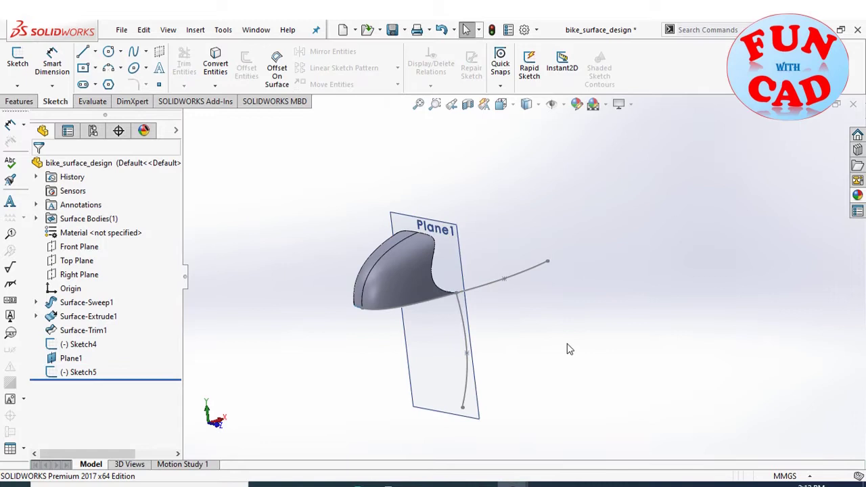
# Step: Create a swept surface using the converted edge and rearward spline sketch as the profile and the downward spline on Plane1 as the path
pyautogui.click(195, 30)
pyautogui.click(351, 187)
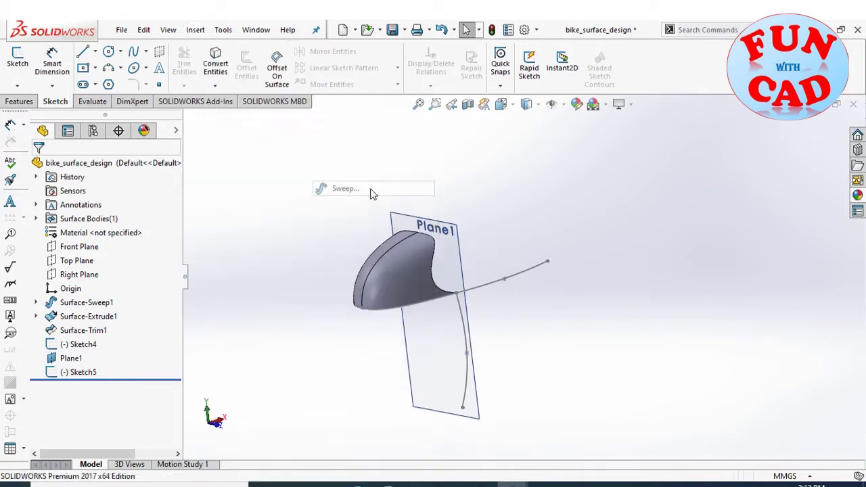
pyautogui.click(491, 281)
pyautogui.click(460, 311)
pyautogui.click(171, 298)
pyautogui.click(113, 316)
pyautogui.click(88, 338)
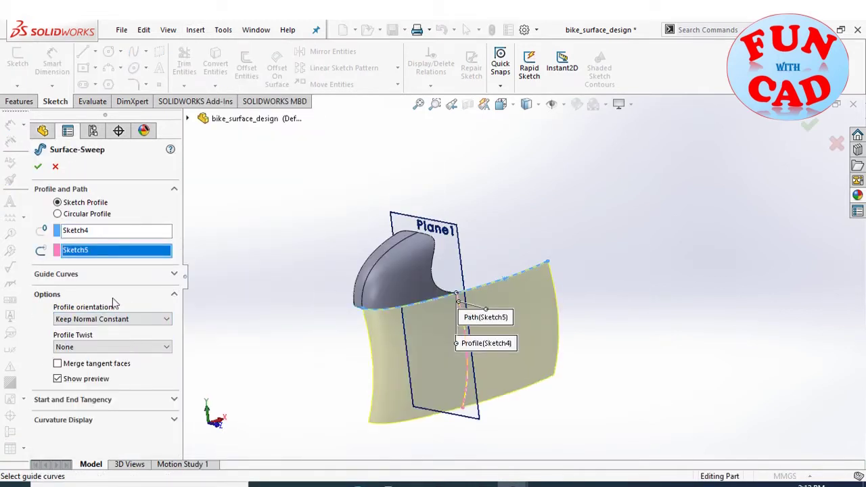
pyautogui.click(38, 166)
# Step: Mirror the swept side surface body about the Front Plane and save the part
pyautogui.click(19, 101)
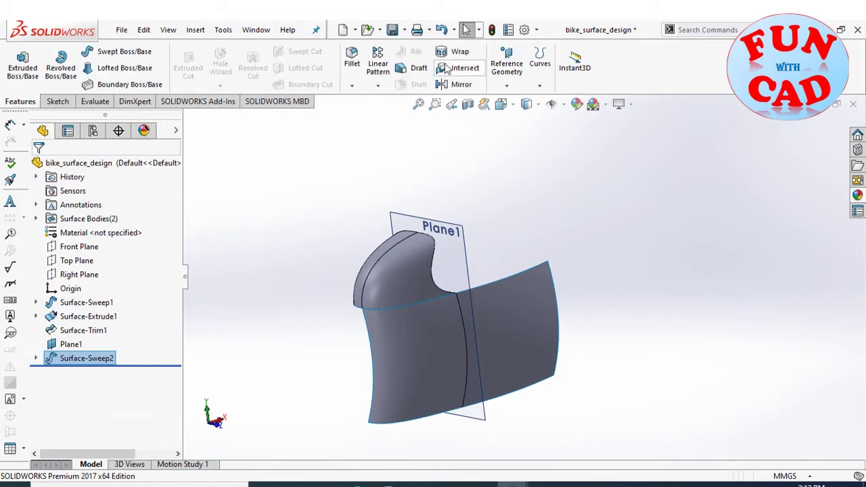
pyautogui.click(457, 84)
pyautogui.click(191, 120)
pyautogui.click(246, 253)
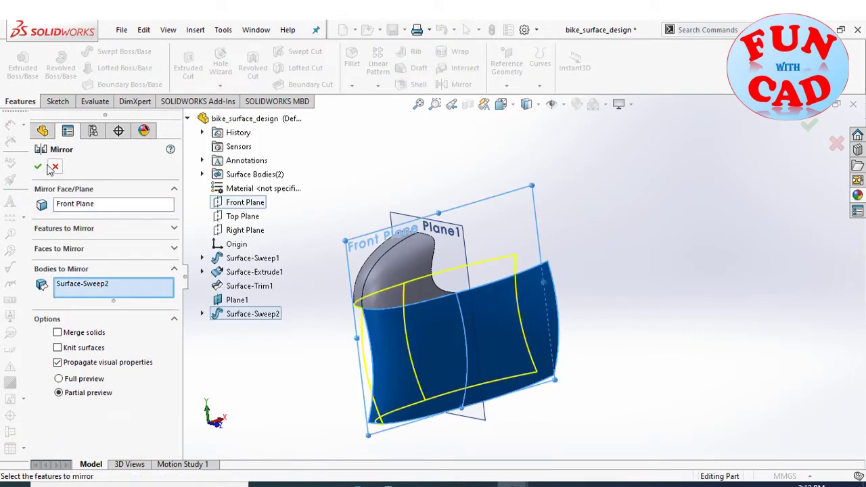
pyautogui.press('Return')
pyautogui.moveTo(246, 251); pyautogui.dragTo(318, 296, button='middle')
pyautogui.hotkey('ctrl', 's')
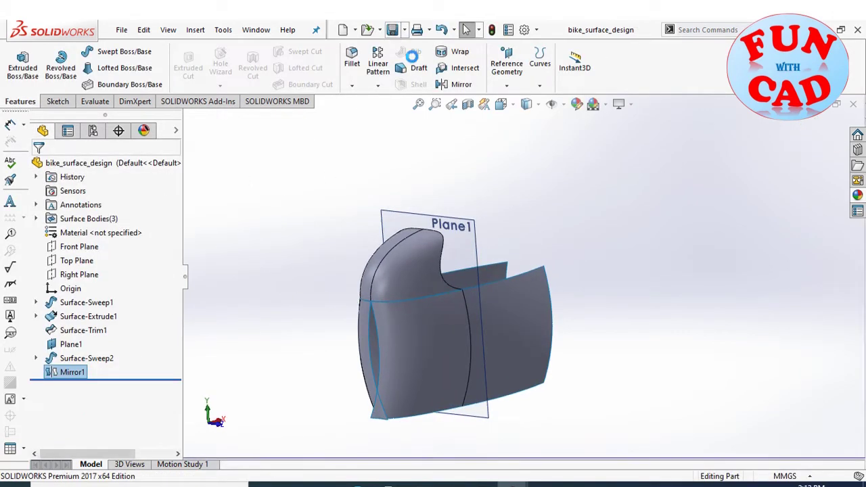
# Step: On the Front Plane, sketch a five-point spline from the middle of the shell's lower edge, bowing rearward down to the side surface's lower edge
pyautogui.click(79, 251)
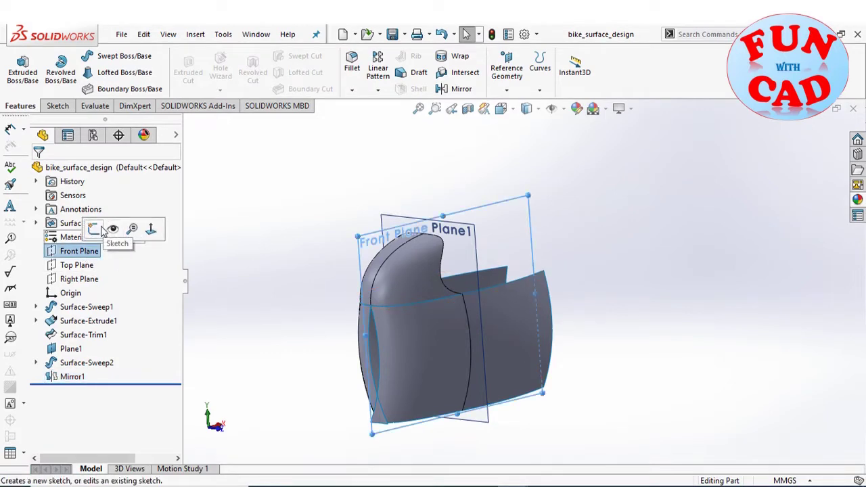
pyautogui.click(108, 229)
pyautogui.click(133, 56)
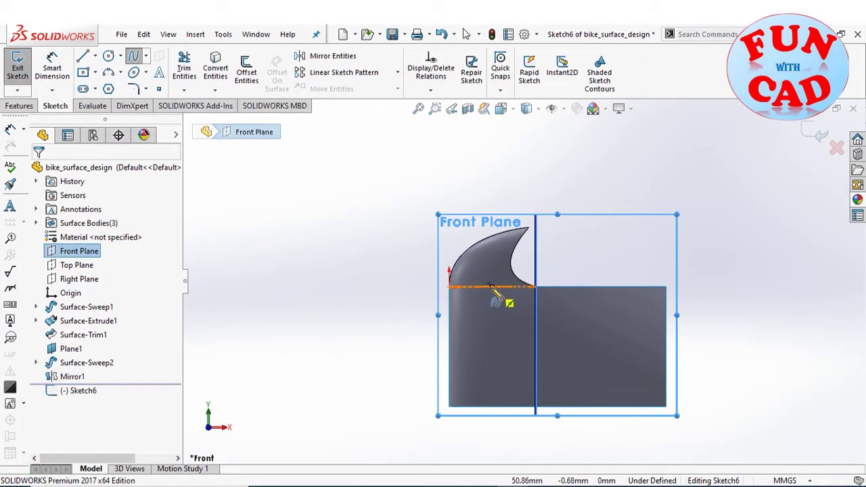
pyautogui.click(493, 287)
pyautogui.click(520, 306)
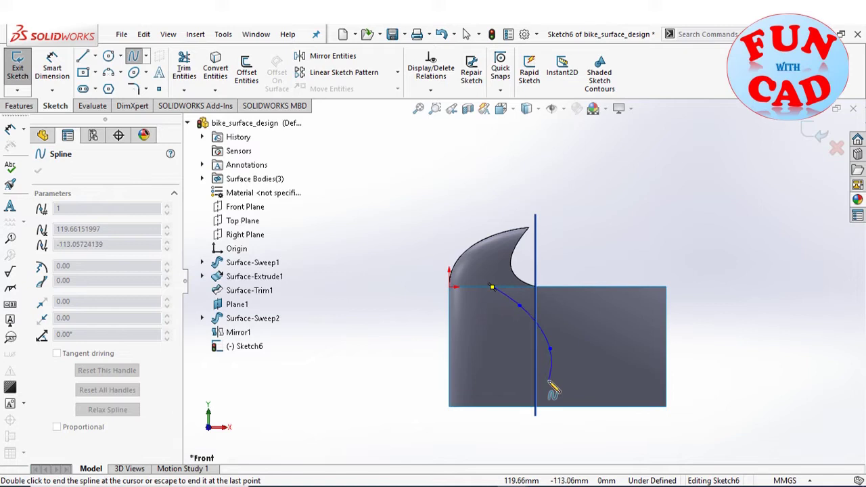
pyautogui.doubleClick(541, 408)
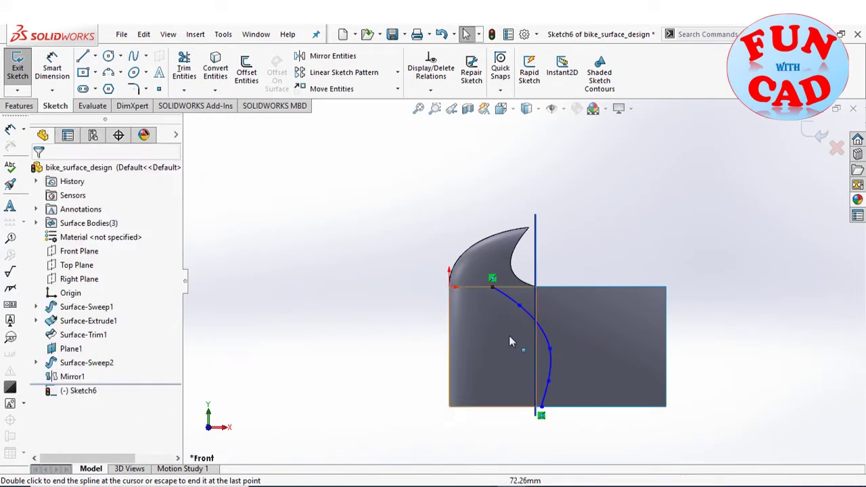
# Step: Draw a second spline from the shell's lower rear corner, curving down to the side surface's lower rear corner, and close the sketch
pyautogui.click(536, 288)
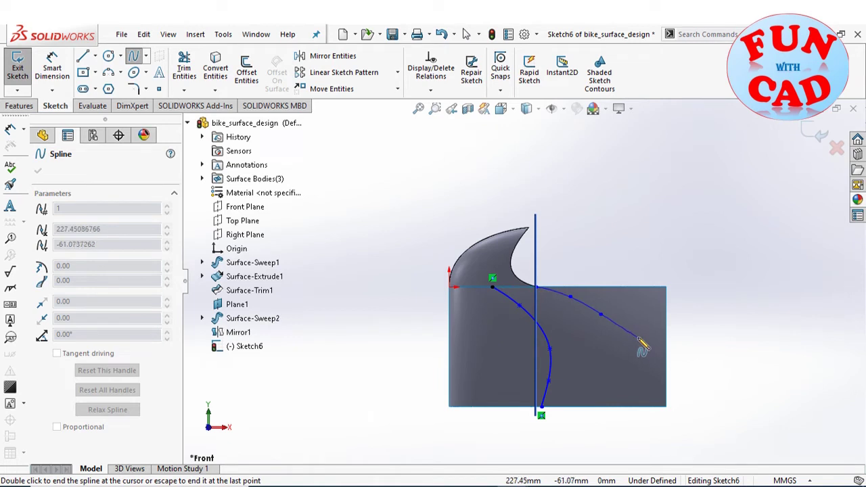
pyautogui.doubleClick(667, 411)
pyautogui.scroll(-2, 641, 358)
pyautogui.click(603, 295)
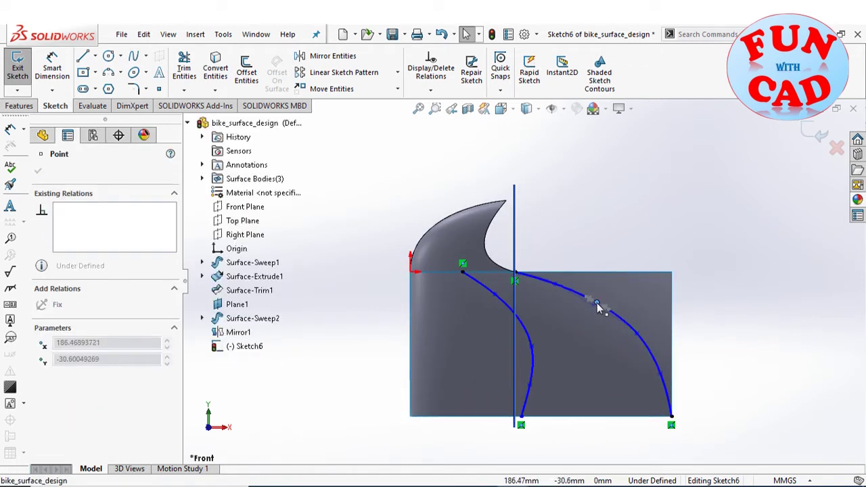
pyautogui.click(696, 335)
pyautogui.click(18, 67)
# Step: Extrude the two side-view splines as surfaces, Mid Plane, with a depth of 130 mm
pyautogui.click(195, 34)
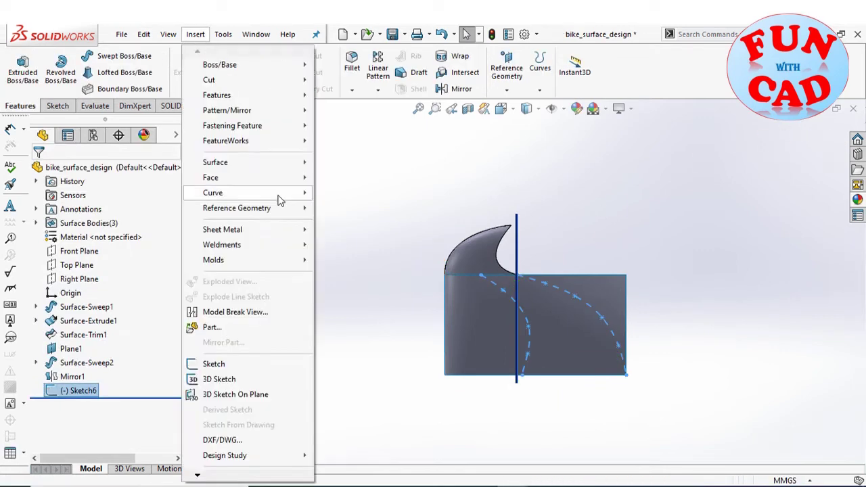
pyautogui.moveTo(223, 162)
pyautogui.click(335, 166)
pyautogui.click(64, 246)
pyautogui.click(67, 264)
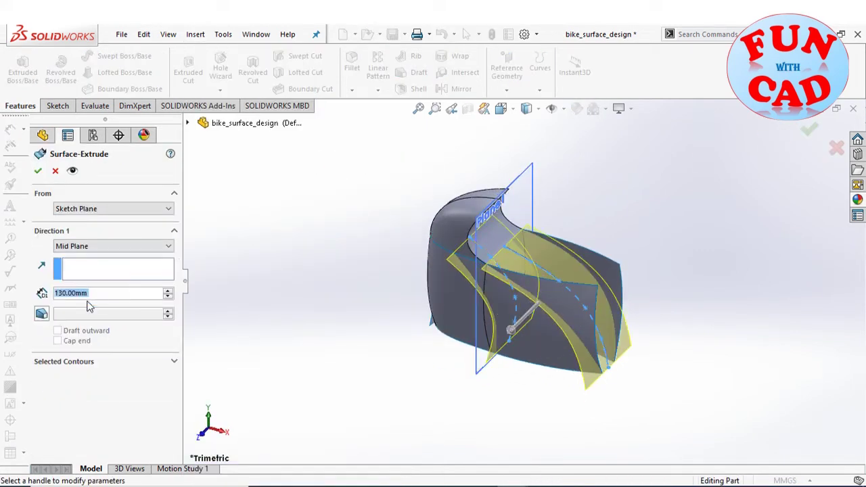
pyautogui.click(36, 170)
pyautogui.moveTo(295, 323); pyautogui.dragTo(346, 295, button='middle')
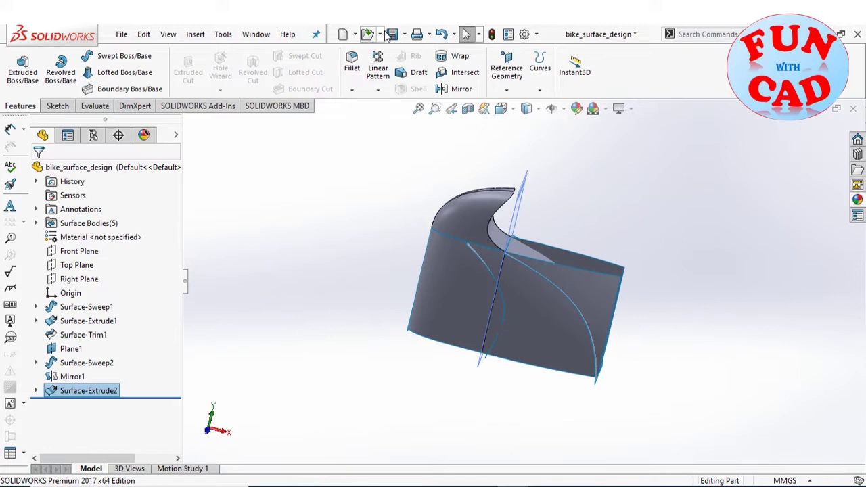
pyautogui.moveTo(350, 168); pyautogui.dragTo(344, 170, button='middle')
# Step: Create a reference plane offset 120 mm rearward from Plane1 and another offset 80 mm behind that one
pyautogui.click(507, 73)
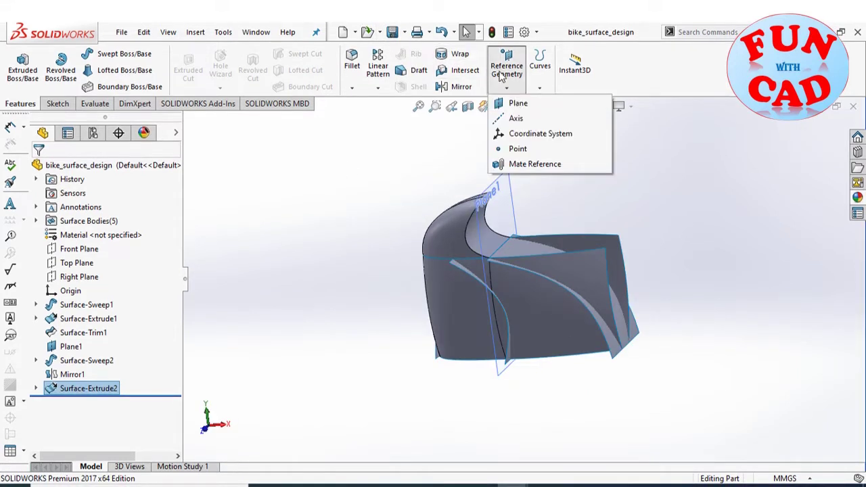
pyautogui.click(518, 105)
pyautogui.click(504, 216)
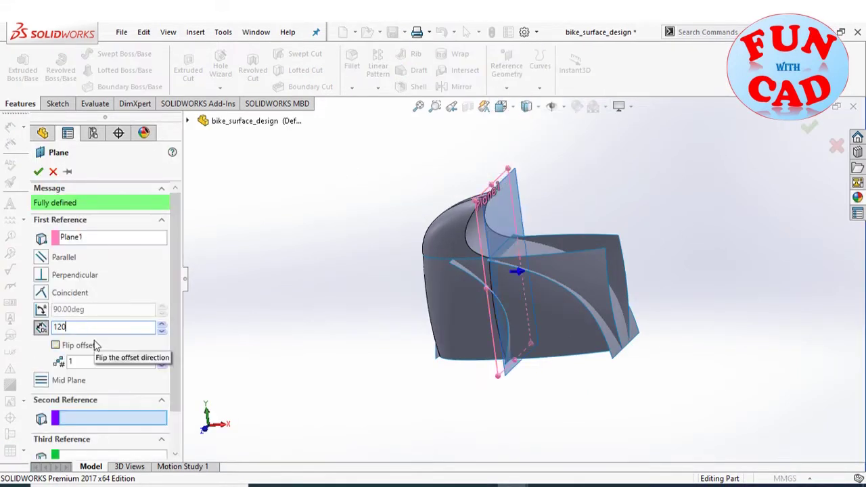
pyautogui.click(38, 172)
pyautogui.click(507, 71)
pyautogui.click(518, 106)
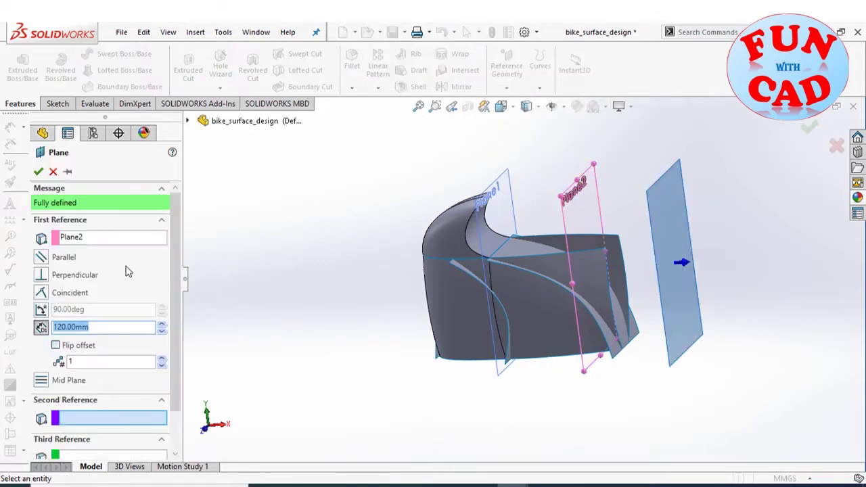
pyautogui.click(38, 171)
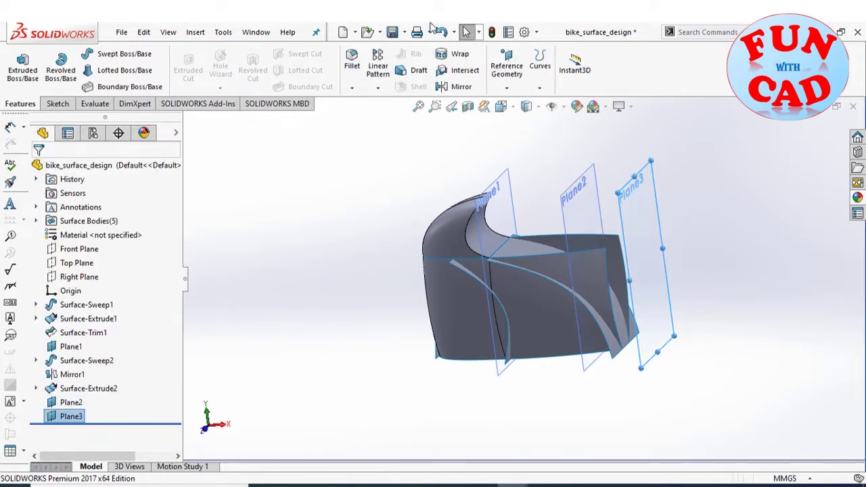
# Step: Create a reference plane a short distance behind Plane3 and another offset 60 mm behind that one, and save the part
pyautogui.click(507, 71)
pyautogui.click(552, 109)
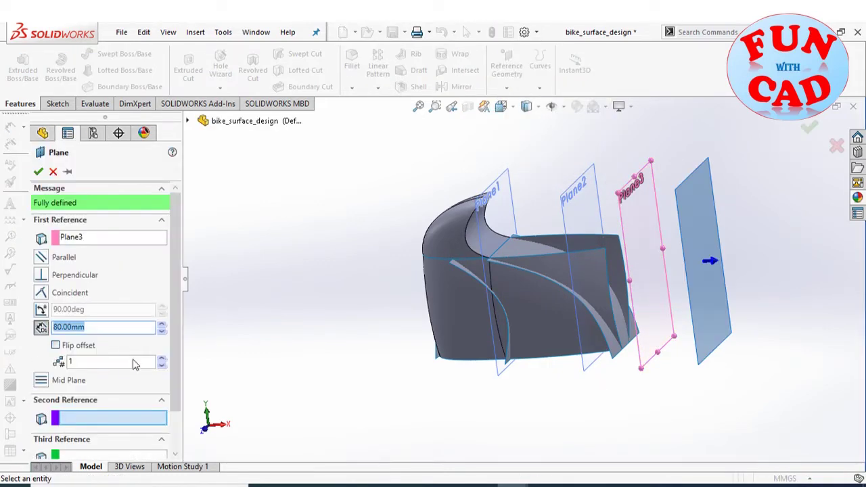
pyautogui.click(38, 171)
pyautogui.click(507, 72)
pyautogui.click(518, 106)
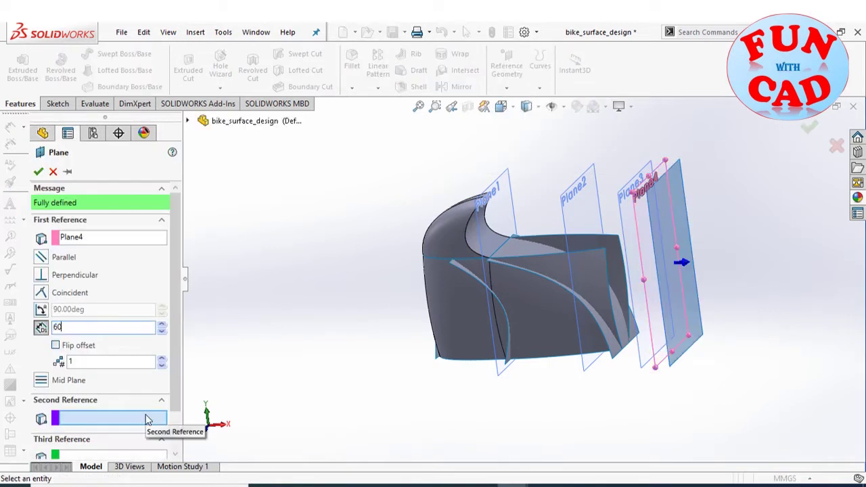
pyautogui.write('60')
pyautogui.press('Return')
pyautogui.click(38, 171)
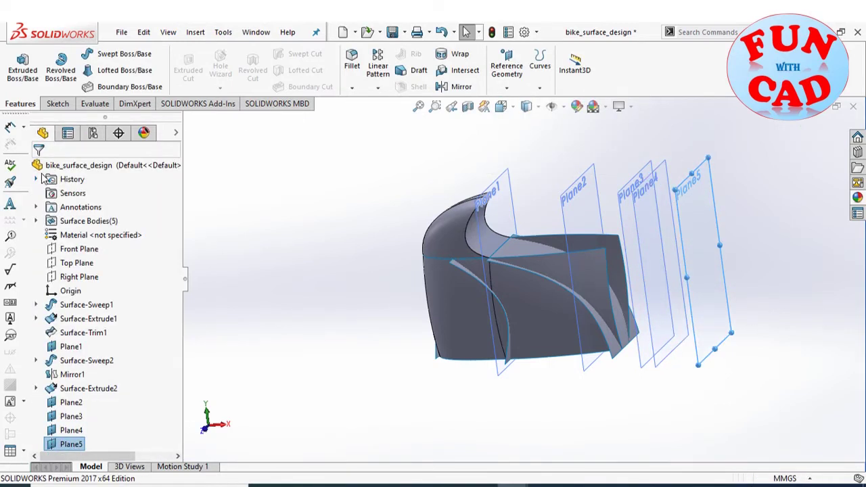
pyautogui.hotkey('ctrl', 's')
# Step: On the Front Plane, sketch a four-point spline from the shell's lower rear corner, arching up and over and ending on Plane2
pyautogui.click(79, 249)
pyautogui.click(197, 272)
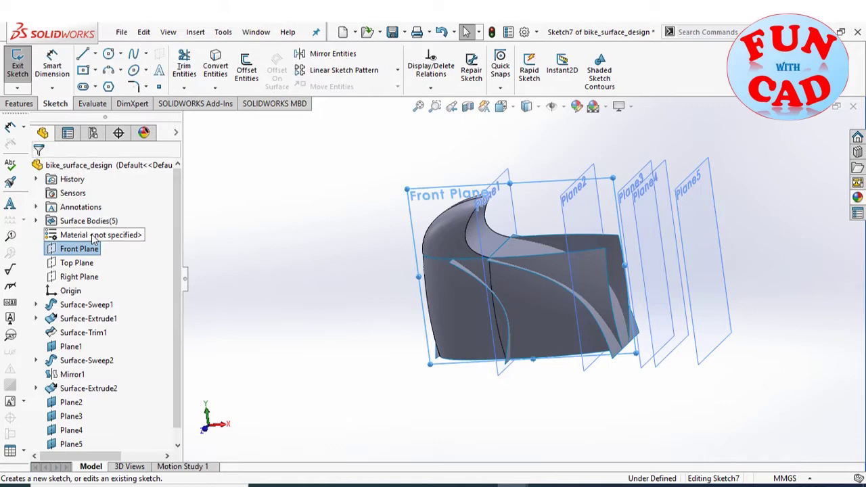
pyautogui.press('s')
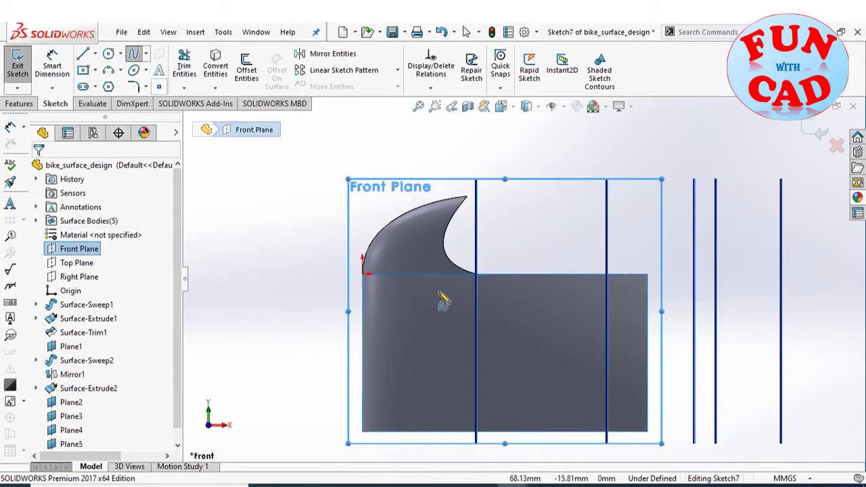
pyautogui.click(482, 269)
pyautogui.click(571, 247)
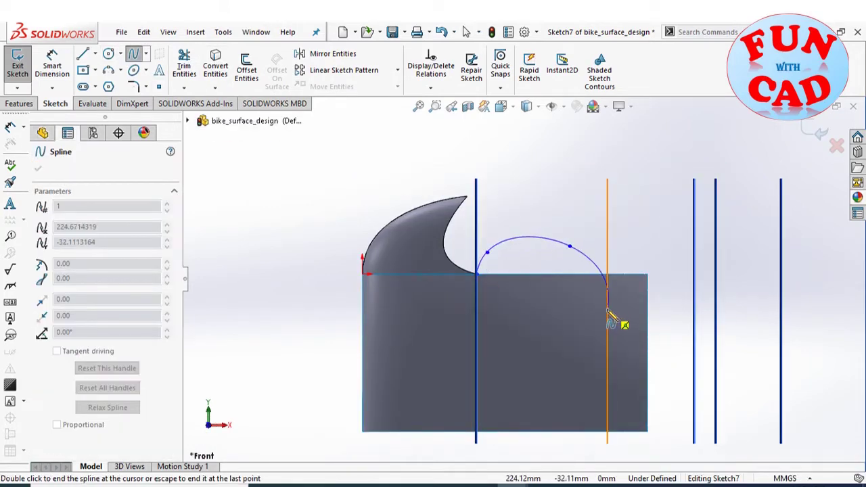
pyautogui.doubleClick(611, 318)
# Step: Reshape the front end of the arched spline with the tangency handles of its first two points, and close the sketch
pyautogui.scroll(-3, 513, 246)
pyautogui.click(501, 247)
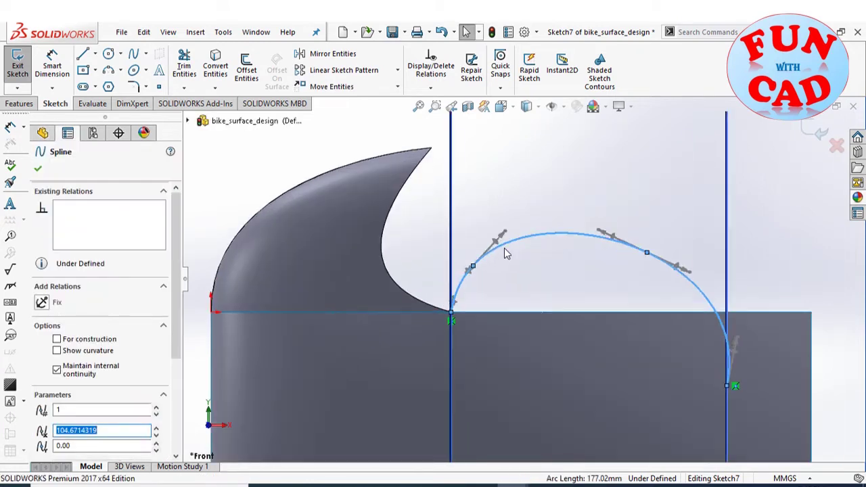
pyautogui.moveTo(501, 247); pyautogui.dragTo(464, 300)
pyautogui.scroll(-2, 466, 303)
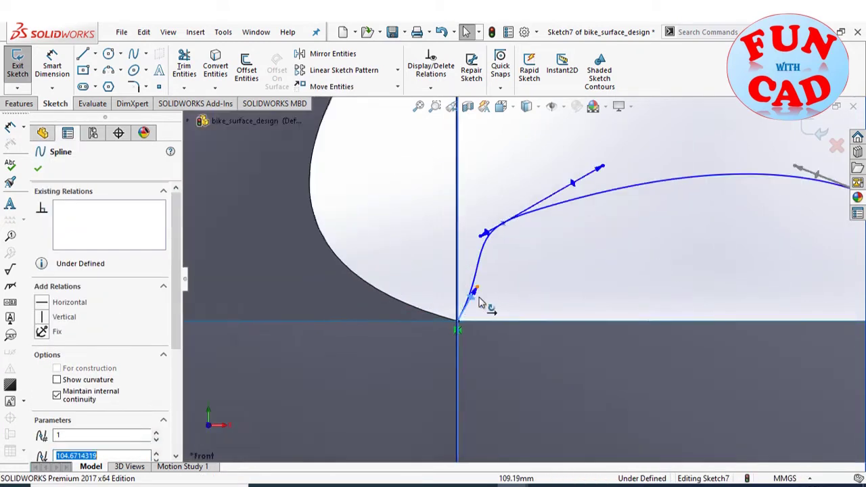
pyautogui.click(504, 224)
pyautogui.scroll(3, 533, 259)
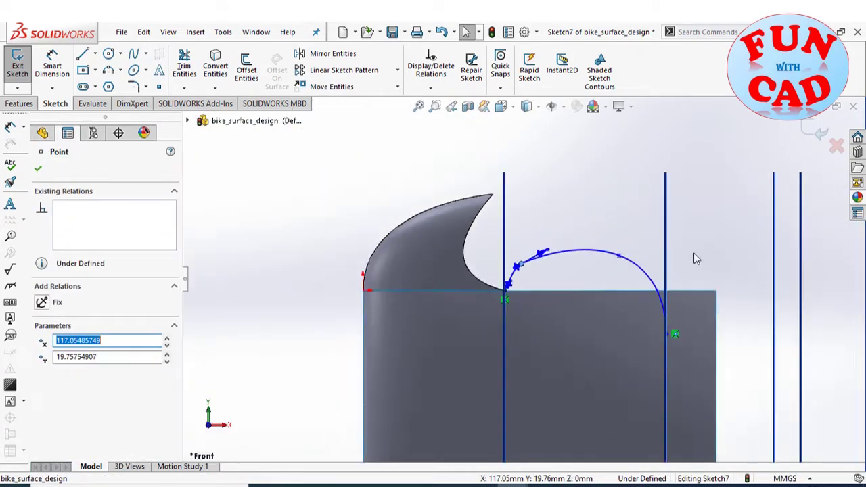
pyautogui.scroll(-2, 539, 265)
pyautogui.moveTo(540, 266)
pyautogui.mouseDown()
pyautogui.moveTo(574, 280)
pyautogui.moveTo(547, 259)
pyautogui.moveTo(571, 274)
pyautogui.moveTo(559, 284)
pyautogui.moveTo(550, 276)
pyautogui.mouseUp()
pyautogui.scroll(-3, 402, 308)
pyautogui.scroll(-3, 366, 325)
pyautogui.click(275, 332)
pyautogui.scroll(5, 386, 275)
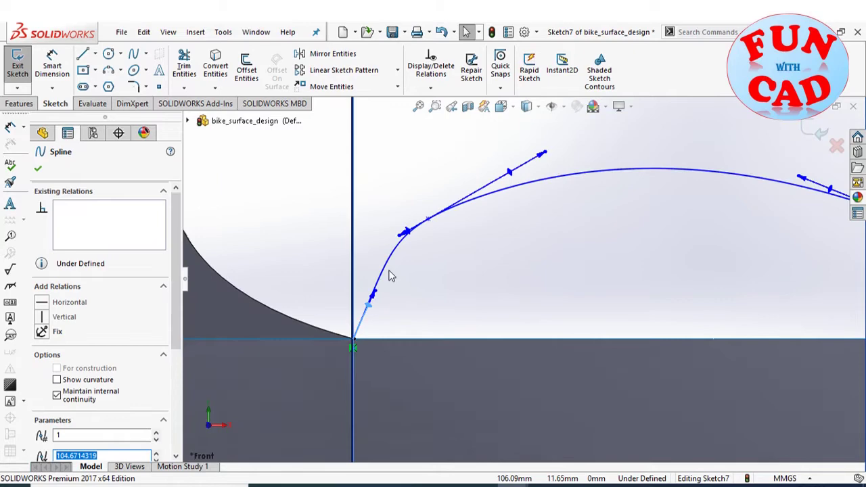
pyautogui.click(812, 134)
# Step: On Plane1, sketch a spline from the arch's front end curving outward and down, mirrored about a vertical centerline, and close the sketch
pyautogui.moveTo(522, 218); pyautogui.dragTo(457, 286, button='middle')
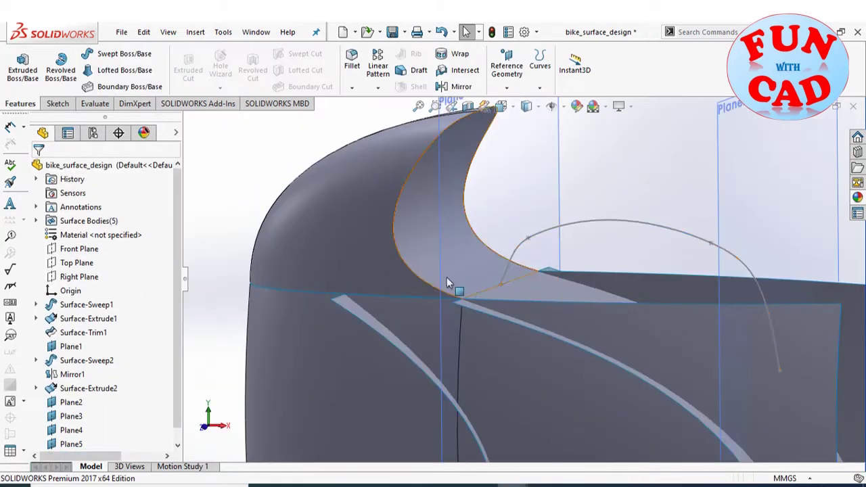
pyautogui.click(532, 188)
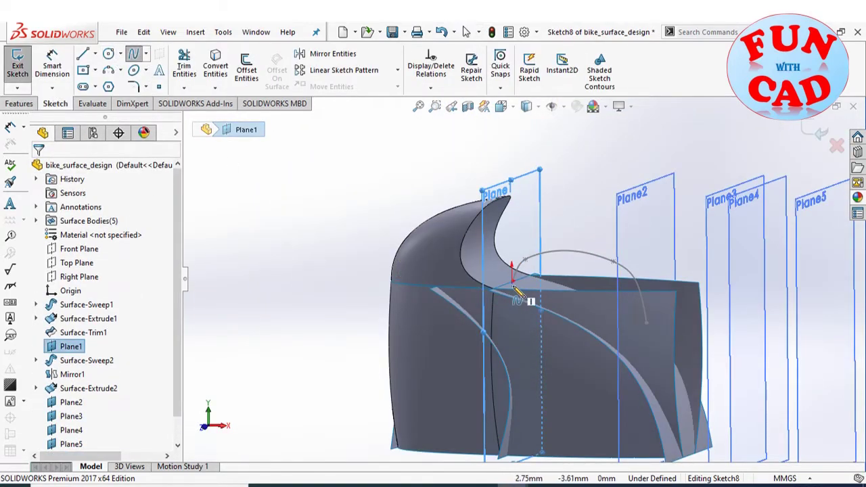
pyautogui.scroll(-5, 519, 293)
pyautogui.click(459, 224)
pyautogui.hotkey('ctrl', '8')
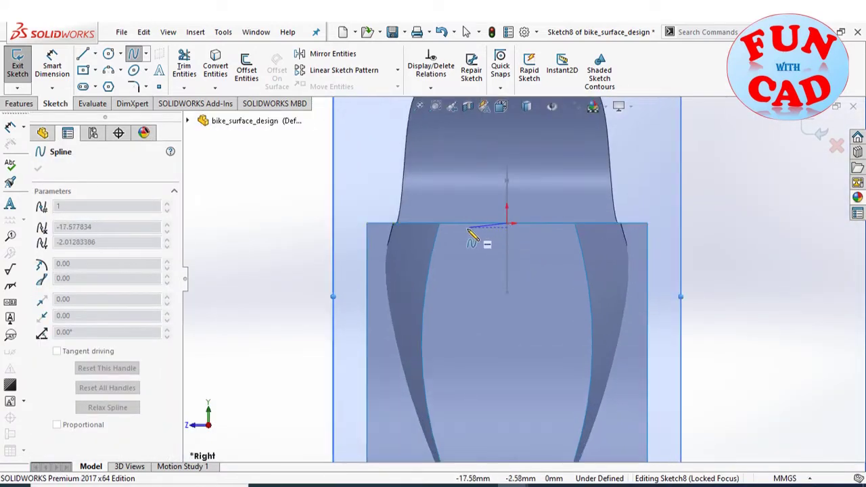
pyautogui.click(468, 230)
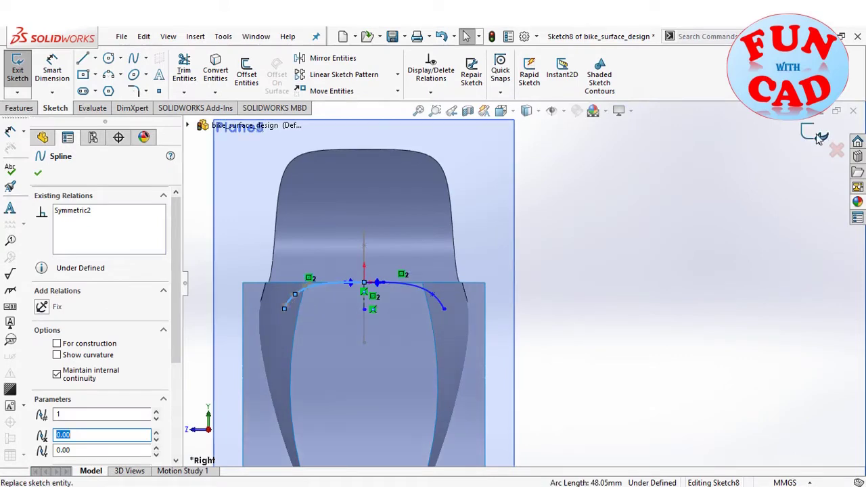
pyautogui.click(819, 138)
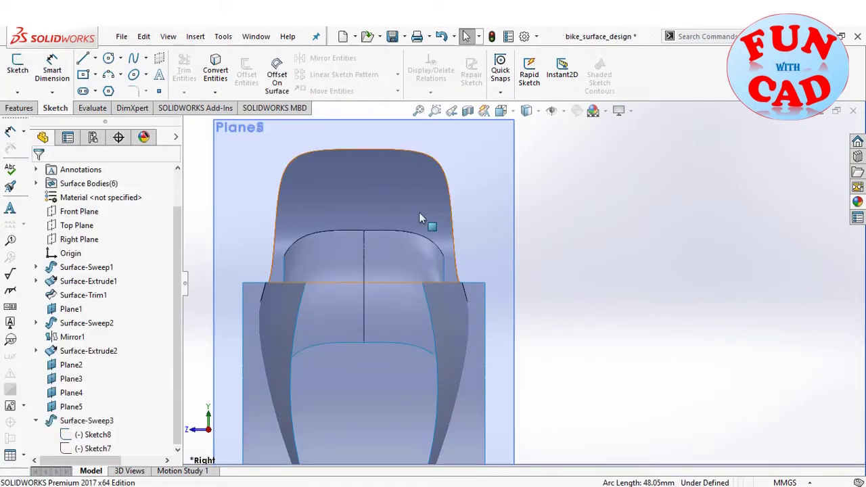
# Step: On the Top Plane, sketch a four-point spline bowing outward from Plane1 to Plane2, refine its curvature with an inner point's handle, and close the sketch
pyautogui.moveTo(429, 221)
pyautogui.mouseDown(button='middle')
pyautogui.moveTo(443, 254)
pyautogui.moveTo(375, 257)
pyautogui.mouseUp(button='middle')
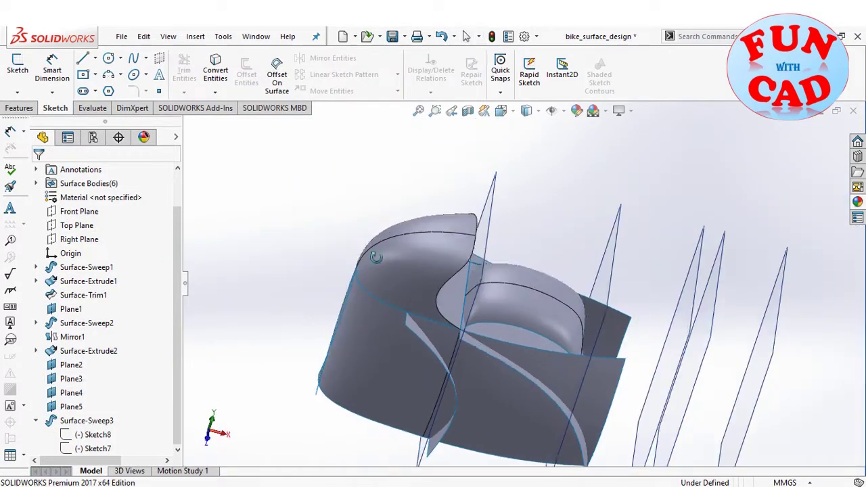
pyautogui.click(77, 226)
pyautogui.click(18, 68)
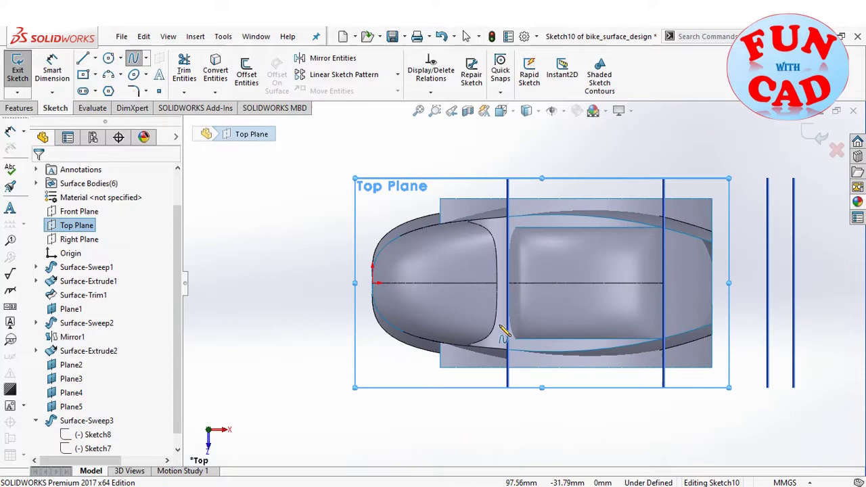
pyautogui.click(511, 323)
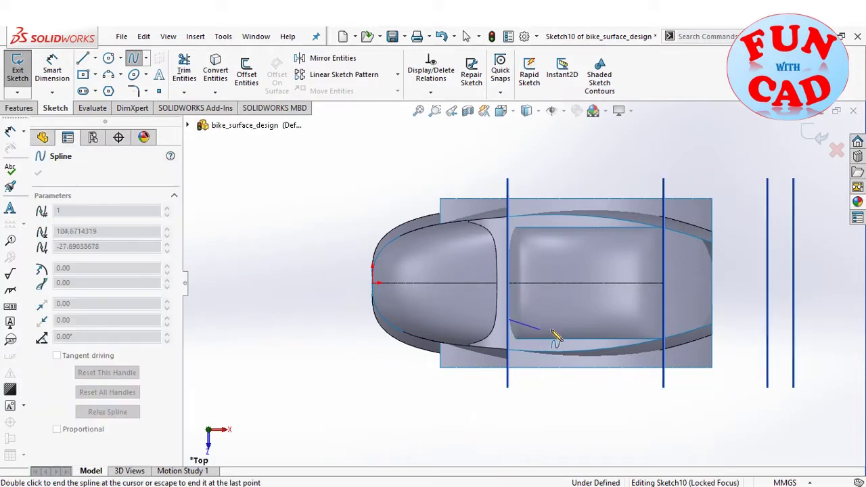
pyautogui.doubleClick(665, 320)
pyautogui.scroll(-3, 559, 335)
pyautogui.click(515, 333)
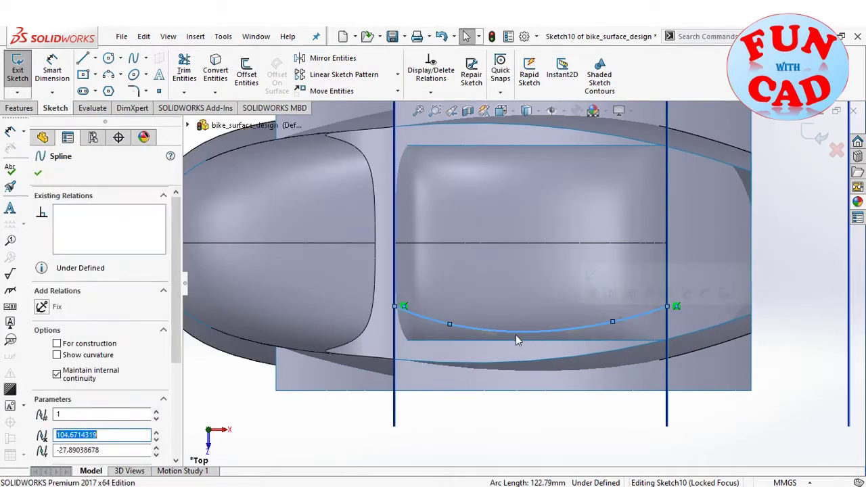
pyautogui.click(486, 331)
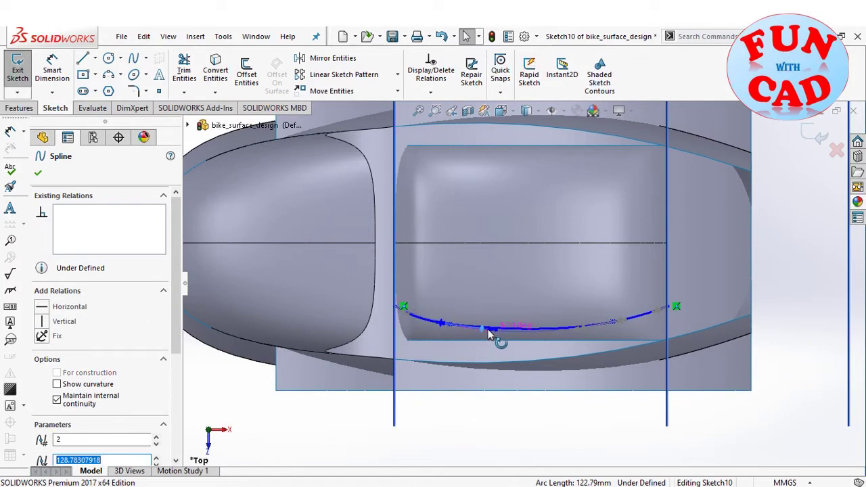
pyautogui.click(838, 151)
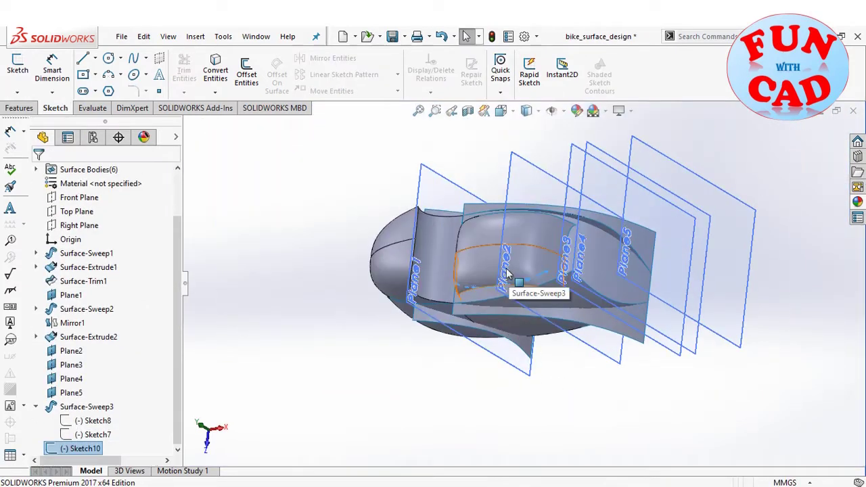
# Step: On Plane2, sketch a three-point spline running down through the rear end of the Top Plane spline, bulging slightly outward, and close the sketch
pyautogui.click(509, 223)
pyautogui.click(509, 187)
pyautogui.click(18, 76)
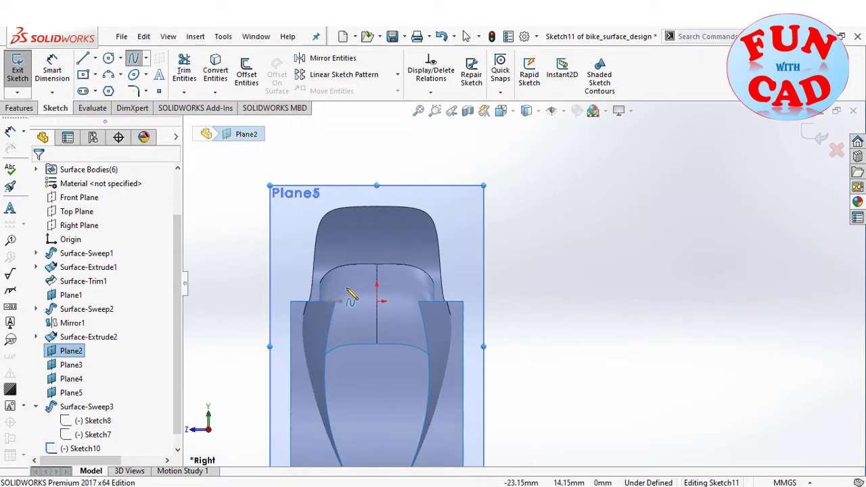
pyautogui.click(346, 282)
pyautogui.click(340, 302)
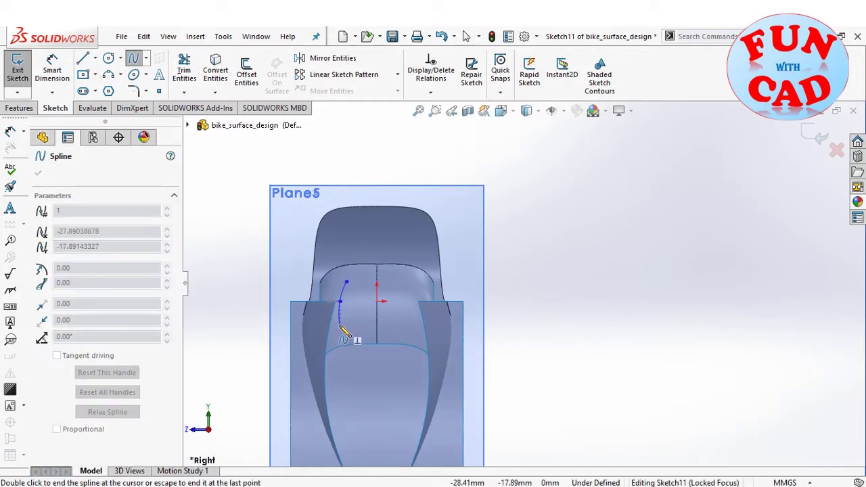
pyautogui.doubleClick(346, 363)
pyautogui.click(807, 142)
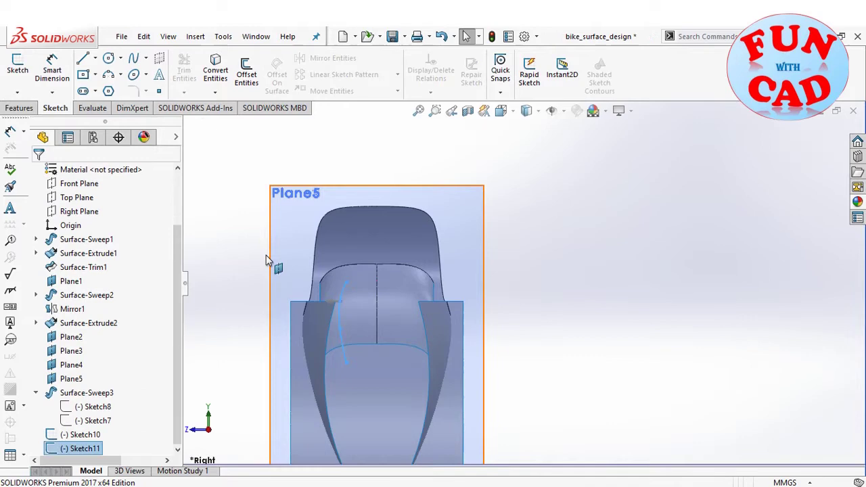
# Step: Create a swept surface using the Plane2 spline as the profile and the Top Plane spline as the path
pyautogui.click(195, 36)
pyautogui.moveTo(261, 174)
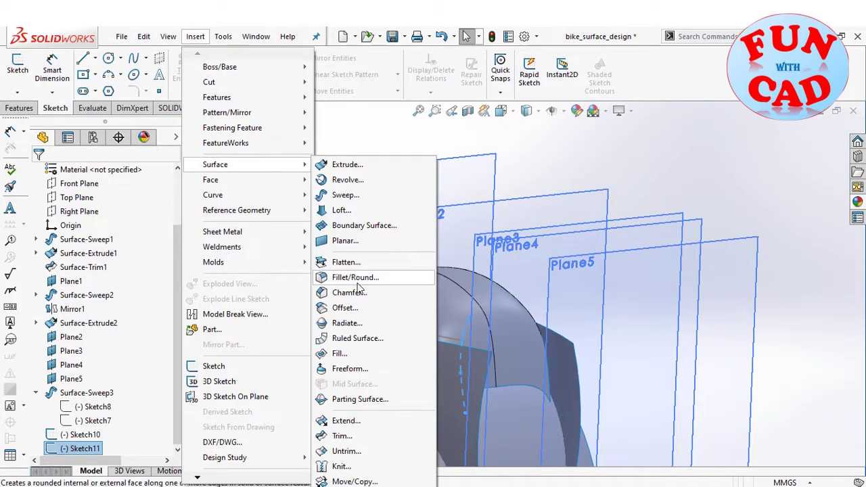
pyautogui.click(346, 195)
pyautogui.click(358, 313)
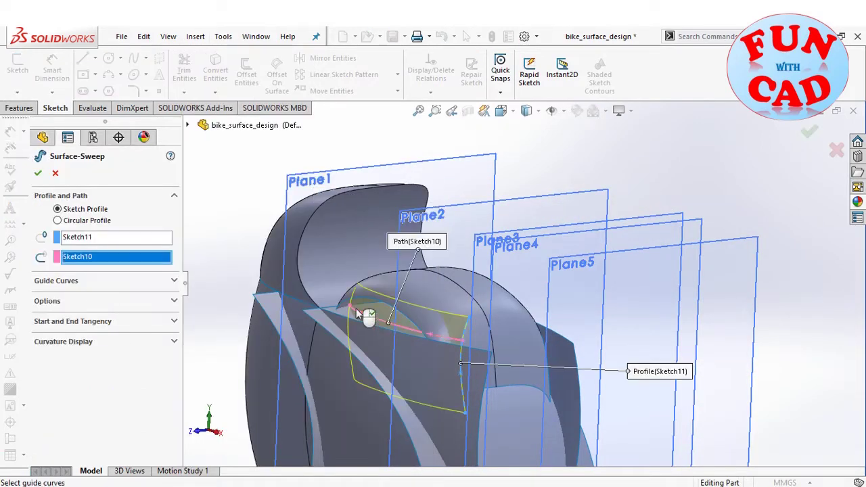
pyautogui.press('Return')
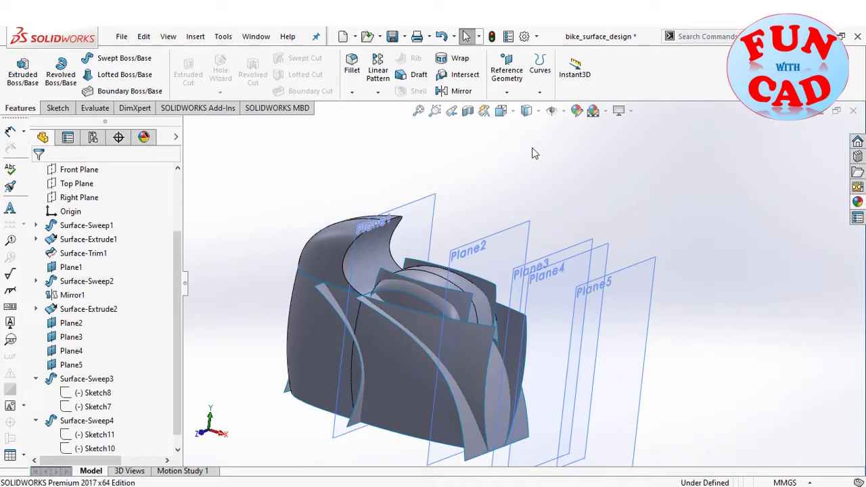
# Step: Mutually trim Surface-Sweep3, Surface-Sweep4 and Mirror2, keeping the arch between the side surfaces and the side pieces beneath it
pyautogui.click(196, 36)
pyautogui.moveTo(217, 165)
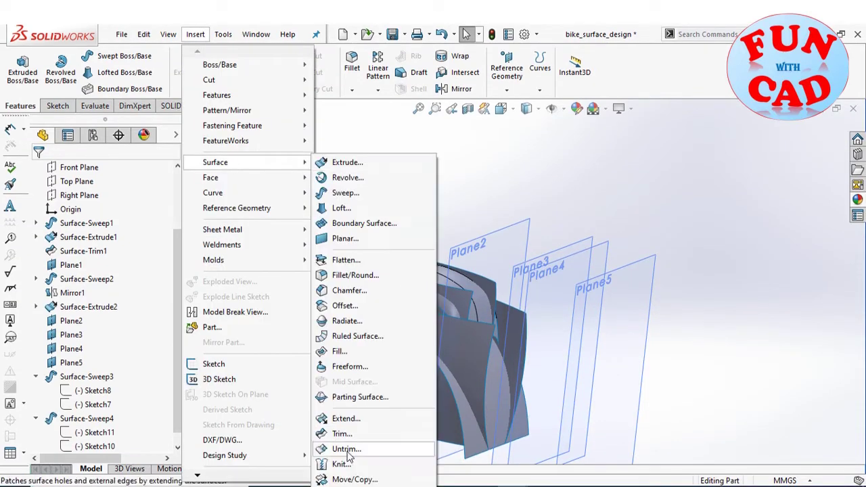
pyautogui.click(341, 434)
pyautogui.click(440, 287)
pyautogui.click(467, 298)
pyautogui.click(478, 295)
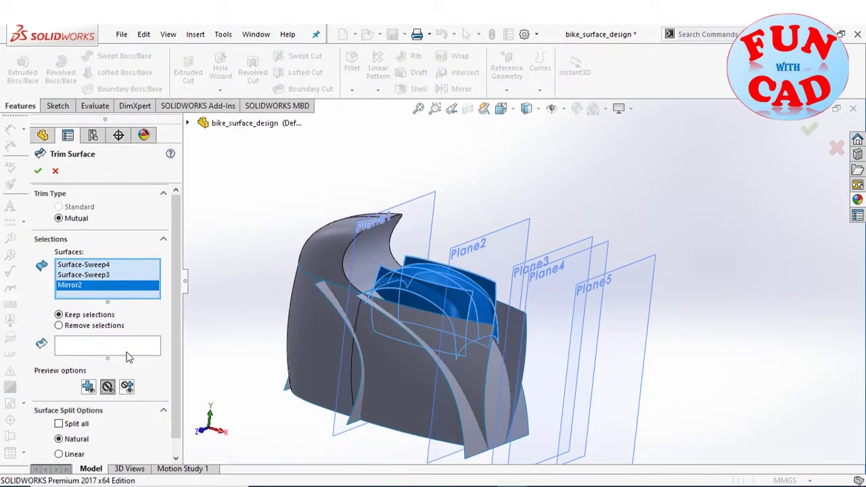
pyautogui.click(128, 349)
pyautogui.click(433, 298)
pyautogui.click(474, 297)
pyautogui.moveTo(474, 298); pyautogui.dragTo(420, 304, button='middle')
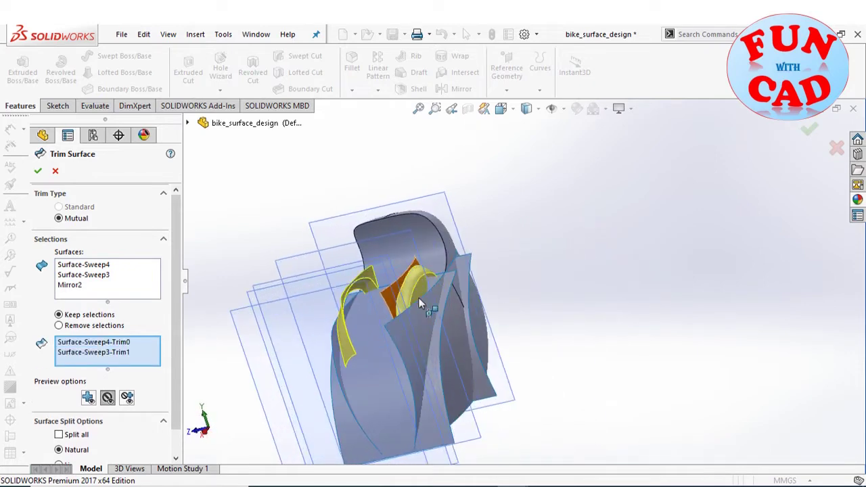
pyautogui.click(420, 304)
pyautogui.click(38, 171)
# Step: Start a mutual surface trim with the trimmed arch body Surface-Trim2 as the first surface
pyautogui.moveTo(257, 255); pyautogui.dragTo(325, 258, button='middle')
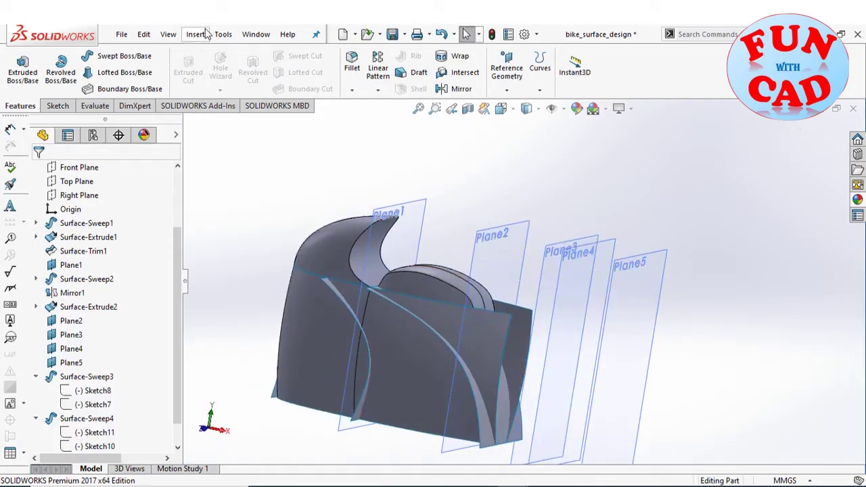
pyautogui.click(206, 34)
pyautogui.moveTo(217, 163)
pyautogui.click(342, 434)
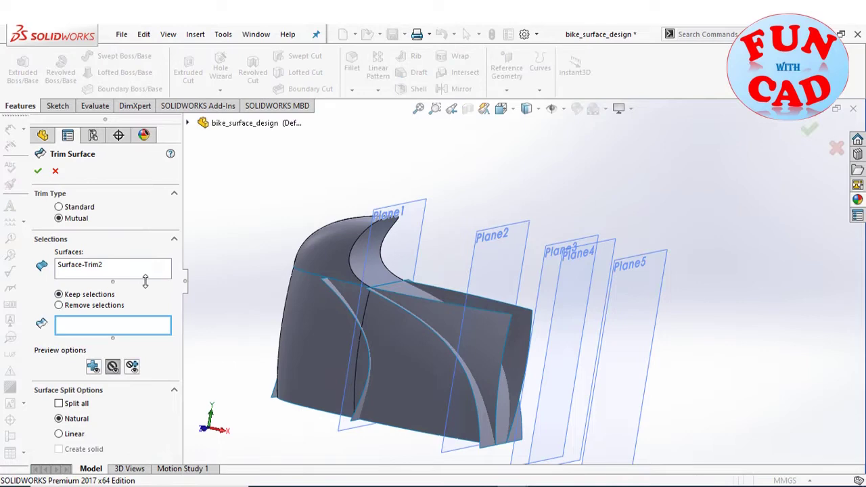
pyautogui.click(128, 271)
pyautogui.click(395, 317)
pyautogui.moveTo(395, 316)
pyautogui.mouseDown(button='middle')
pyautogui.moveTo(419, 311)
pyautogui.moveTo(409, 307)
pyautogui.mouseUp(button='middle')
pyautogui.click(409, 308)
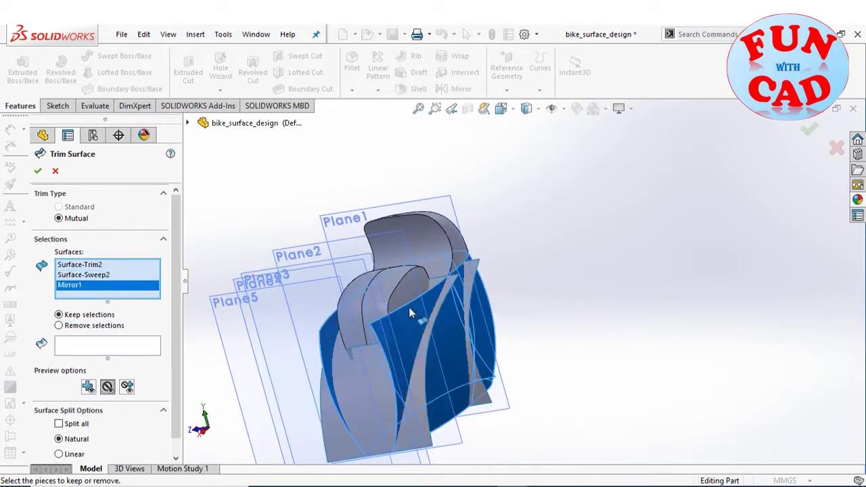
pyautogui.click(401, 295)
pyautogui.click(366, 409)
pyautogui.hotkey('ctrl', 'z')
pyautogui.hotkey('ctrl', 'z')
pyautogui.hotkey('ctrl', 'z')
pyautogui.hotkey('ctrl', 'z')
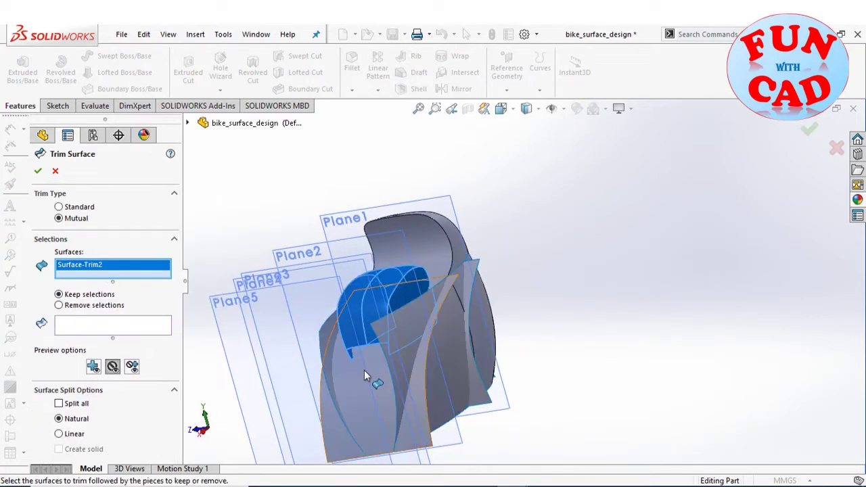
# Step: Add both Surface-Extrude2 bodies, Surface-Sweep2 and Mirror1 to the surfaces of the mutual trim
pyautogui.click(364, 377)
pyautogui.moveTo(364, 376); pyautogui.dragTo(402, 412, button='middle')
pyautogui.click(402, 413)
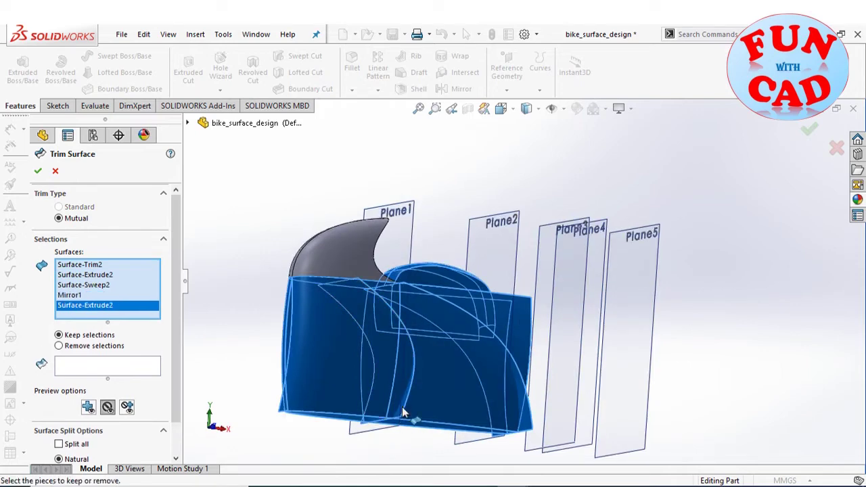
# Step: Keep the upper arch, the side walls between the curved strips, and the strip areas between those walls, and apply the mutual trim
pyautogui.click(126, 373)
pyautogui.click(458, 321)
pyautogui.moveTo(458, 320)
pyautogui.mouseDown(button='middle')
pyautogui.moveTo(389, 318)
pyautogui.moveTo(450, 333)
pyautogui.mouseUp(button='middle')
pyautogui.click(387, 320)
pyautogui.click(389, 319)
pyautogui.moveTo(478, 331); pyautogui.dragTo(515, 311, button='middle')
pyautogui.click(354, 399)
pyautogui.click(35, 171)
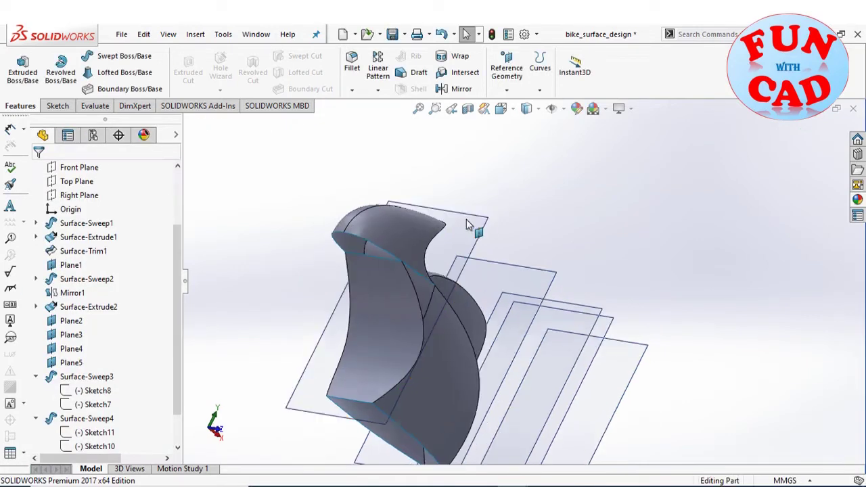
# Step: On the Top Plane, sketch a spline from inside the rear arch through Plane2 and Plane3 to just beyond Plane5, and close the sketch
pyautogui.moveTo(470, 226); pyautogui.dragTo(395, 188, button='middle')
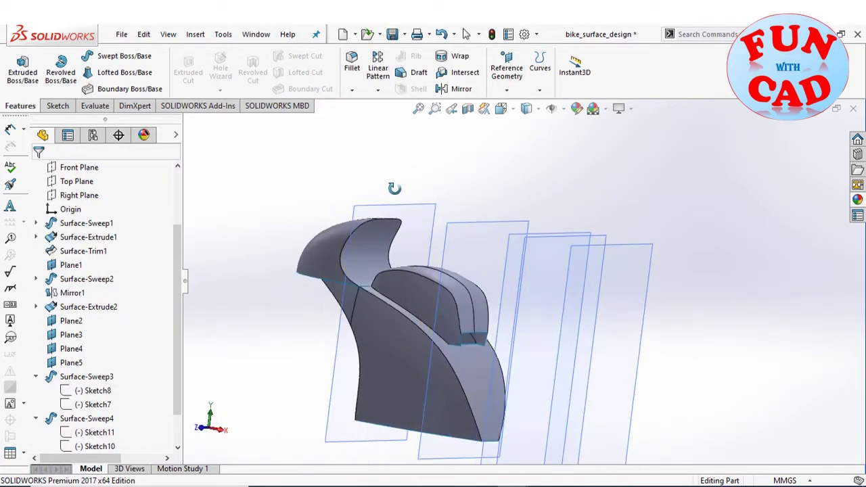
pyautogui.scroll(2, 98, 270)
pyautogui.click(99, 265)
pyautogui.click(135, 244)
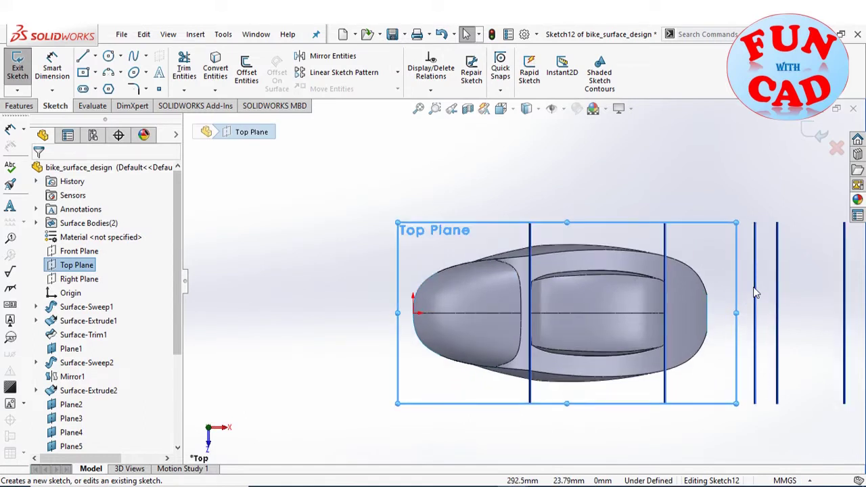
pyautogui.click(637, 326)
pyautogui.click(133, 55)
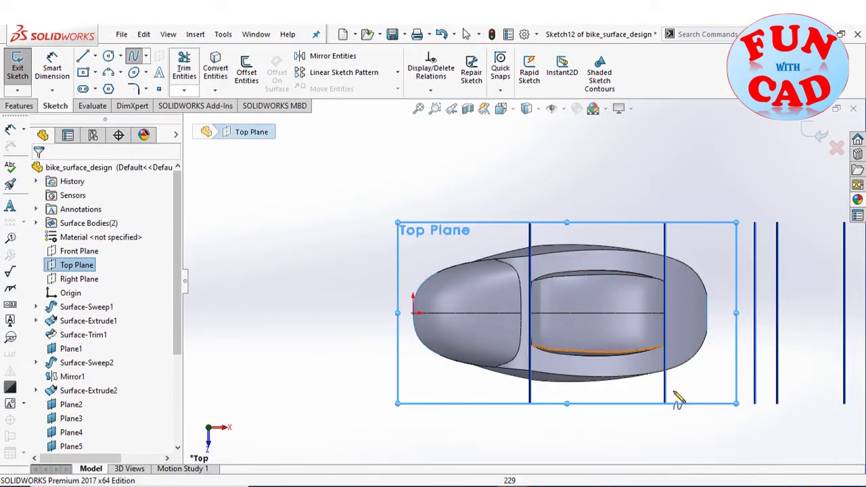
pyautogui.click(606, 348)
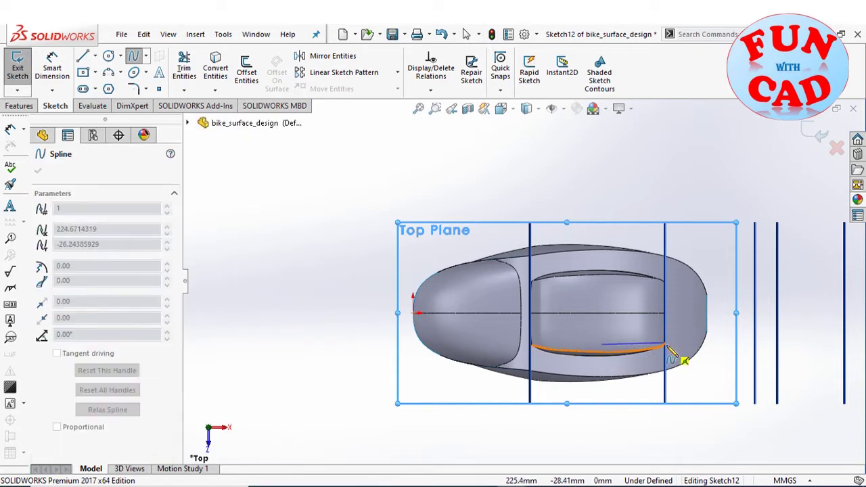
pyautogui.click(667, 346)
pyautogui.scroll(1, 677, 349)
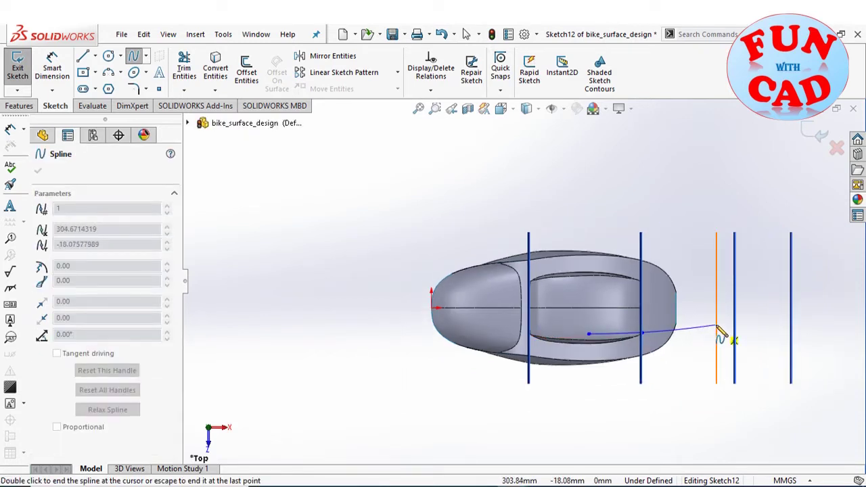
pyautogui.doubleClick(799, 323)
pyautogui.click(822, 135)
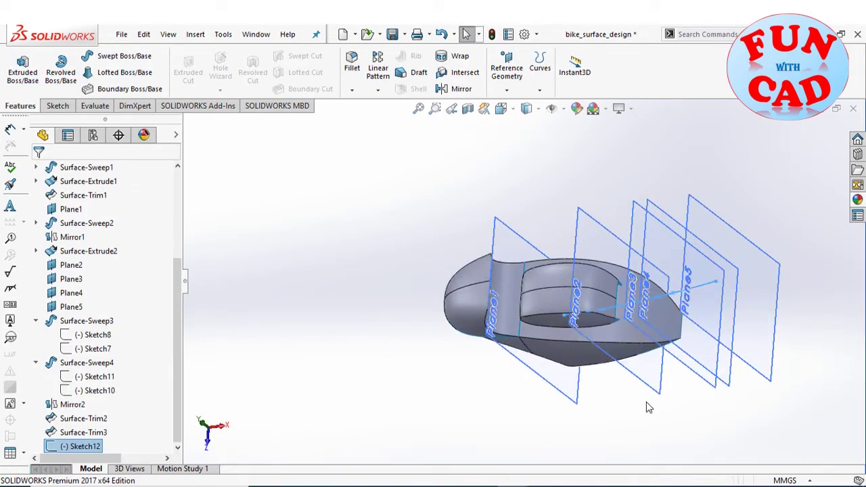
# Step: On Plane2, sketch a five-point spline from the upper part of the rear arch down to the body's lower edge, and close the sketch
pyautogui.click(622, 361)
pyautogui.click(71, 265)
pyautogui.click(94, 251)
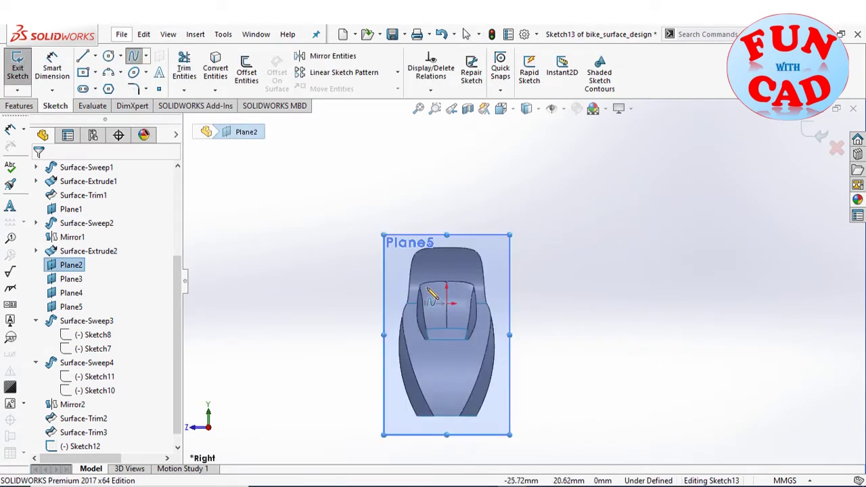
pyautogui.click(432, 303)
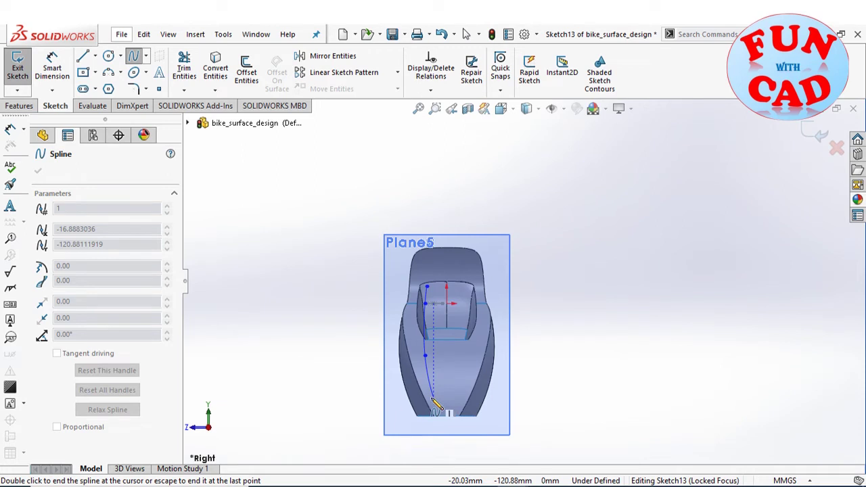
pyautogui.click(434, 398)
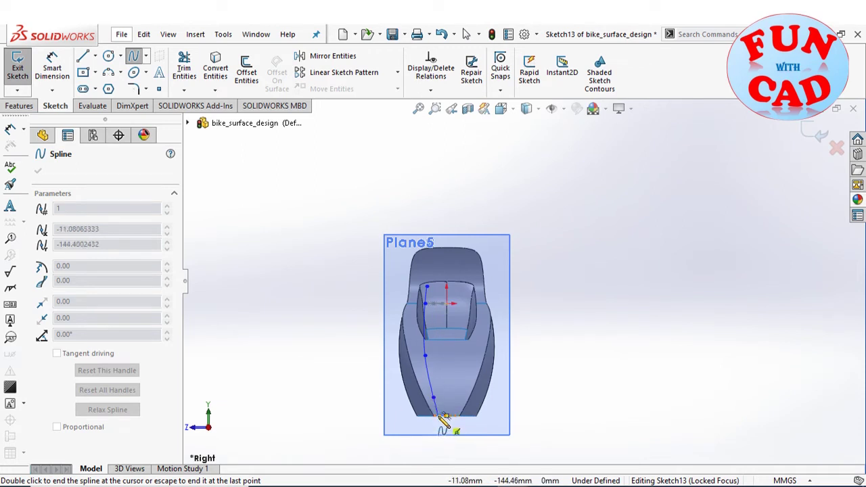
pyautogui.doubleClick(440, 411)
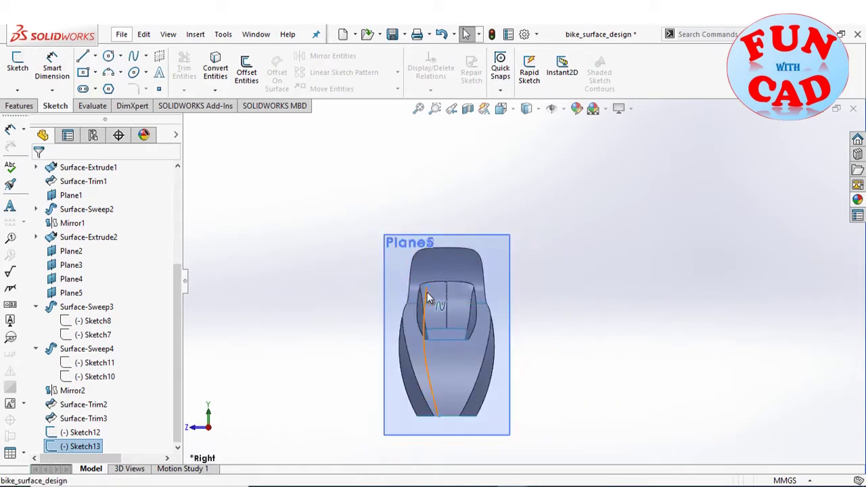
# Step: Reopen the Plane2 spline sketch, move the spline's upper end up above the rear arch to about 43 mm height, and rebuild
pyautogui.doubleClick(427, 297)
pyautogui.click(431, 272)
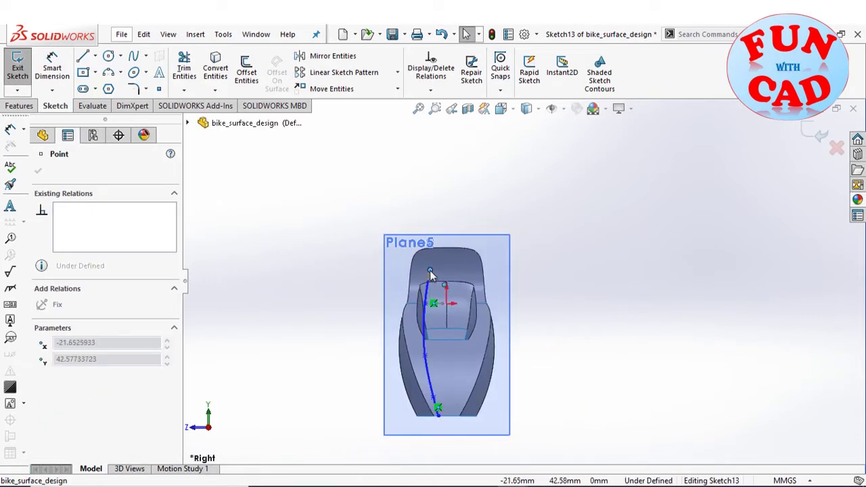
pyautogui.click(316, 191)
pyautogui.hotkey('ctrl', 'b')
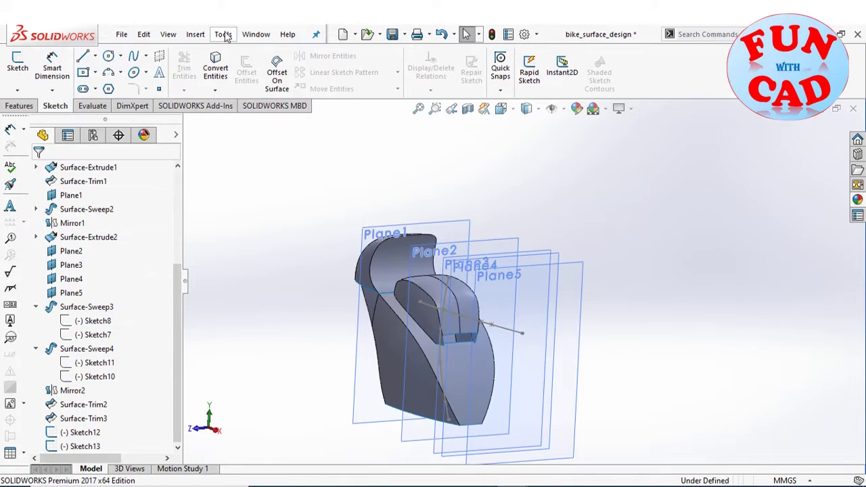
# Step: Sweep the Top Plane spline Sketch12 as a surface in both directions along the Plane2 spline Sketch13
pyautogui.click(195, 34)
pyautogui.moveTo(209, 162)
pyautogui.click(341, 194)
pyautogui.click(444, 311)
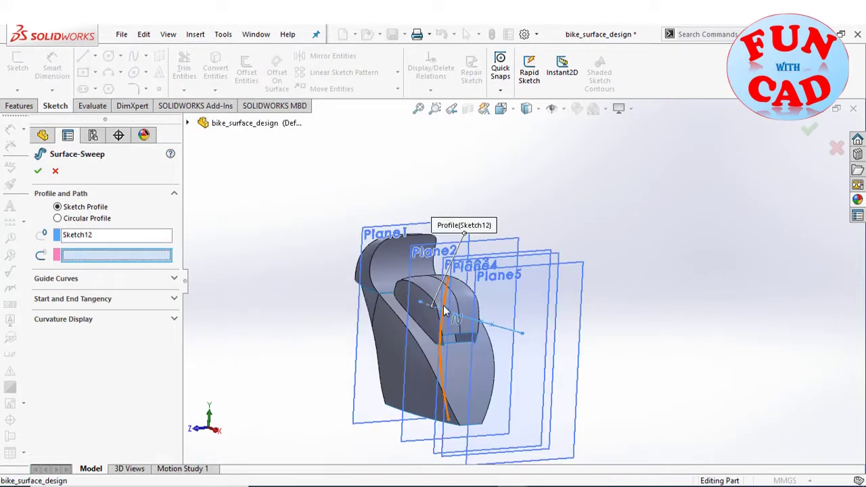
pyautogui.click(445, 311)
pyautogui.click(93, 279)
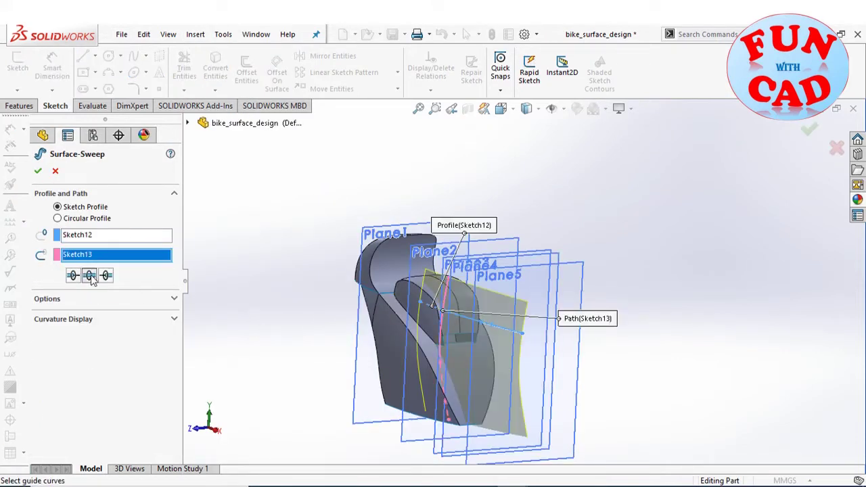
pyautogui.click(38, 172)
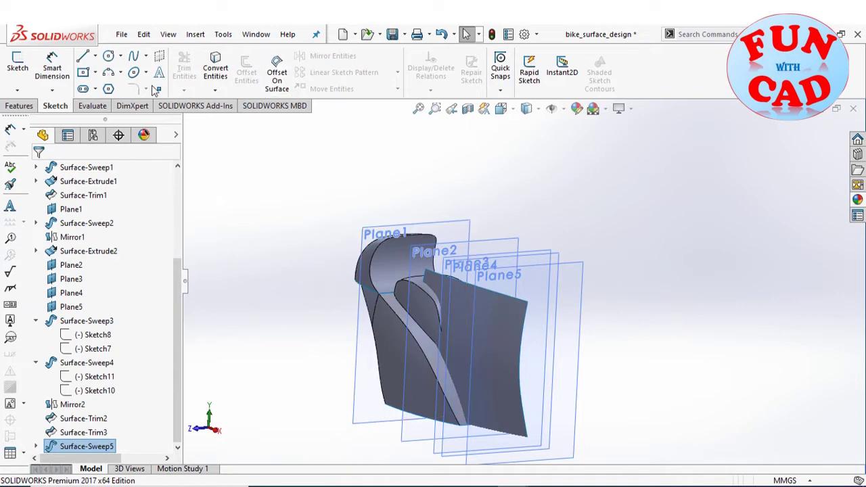
# Step: Mirror the new swept side surface about the Front Plane as a surface body
pyautogui.click(19, 105)
pyautogui.click(462, 89)
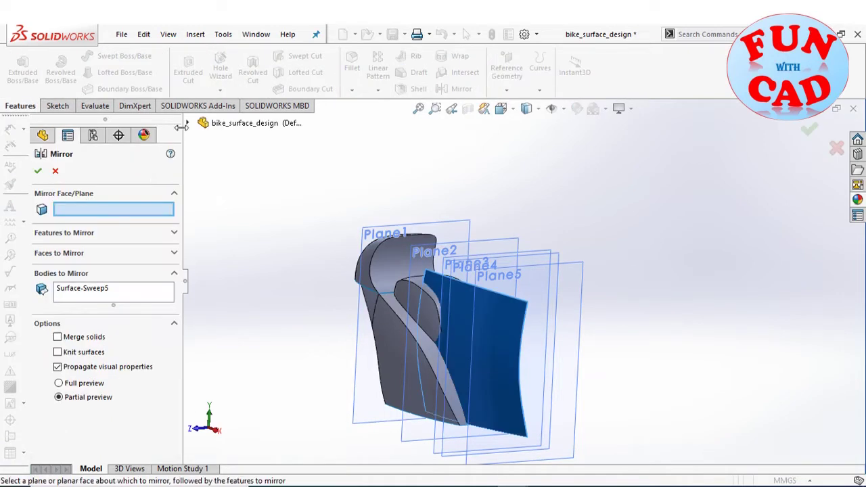
pyautogui.click(187, 123)
pyautogui.click(254, 156)
pyautogui.click(38, 171)
# Step: On the Front Plane, sketch a line chain from the lower edge's midpoint via Plane3 and Plane4 to Plane5's upper part, and back into the rear arch
pyautogui.moveTo(285, 284); pyautogui.dragTo(269, 275, button='middle')
pyautogui.moveTo(695, 254); pyautogui.dragTo(587, 221, button='middle')
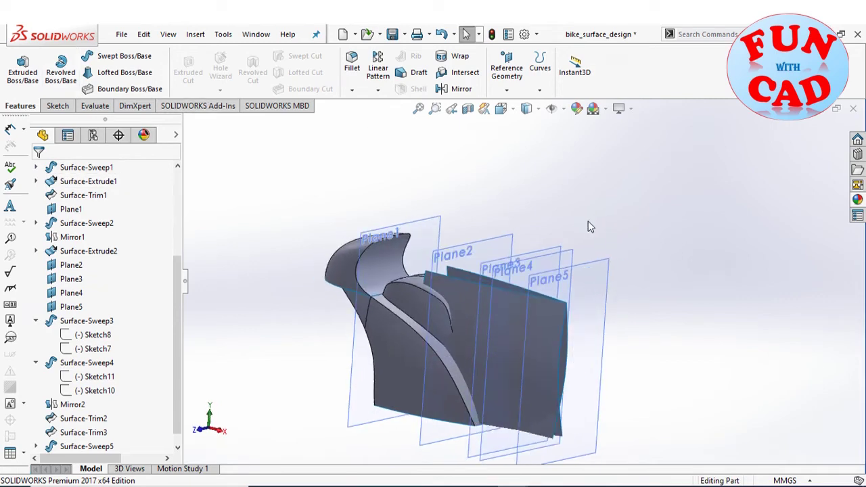
pyautogui.scroll(3, 97, 287)
pyautogui.click(79, 221)
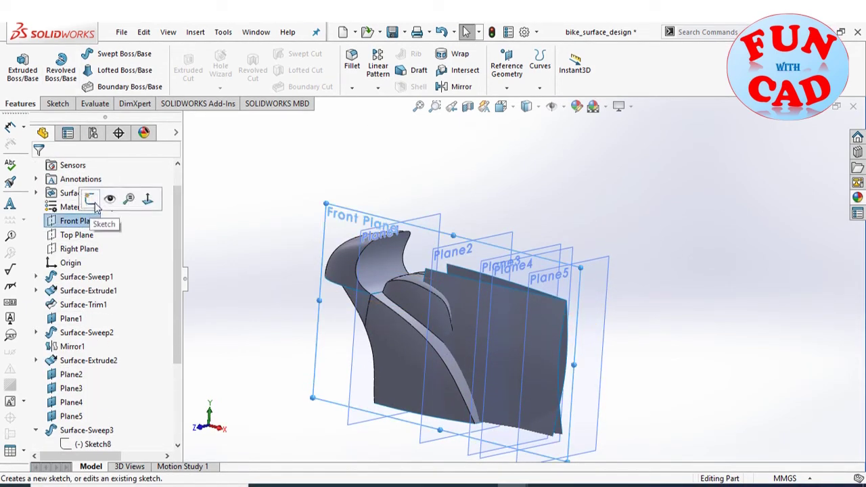
pyautogui.click(87, 196)
pyautogui.click(82, 53)
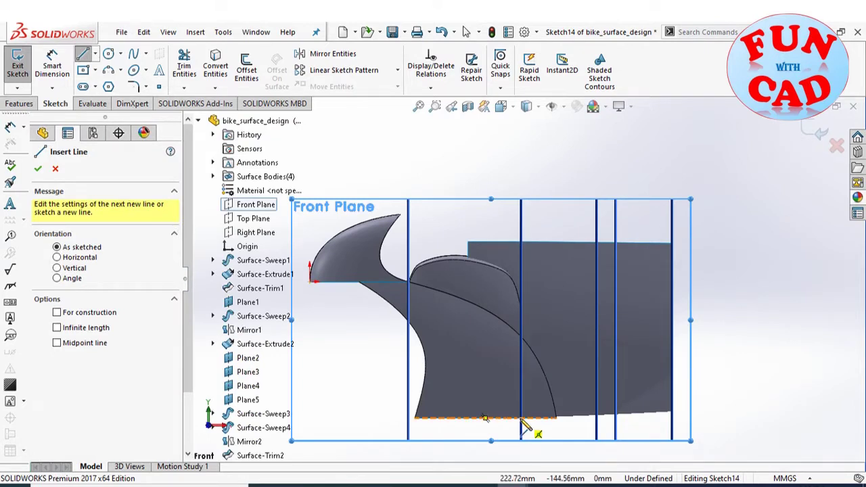
pyautogui.click(485, 417)
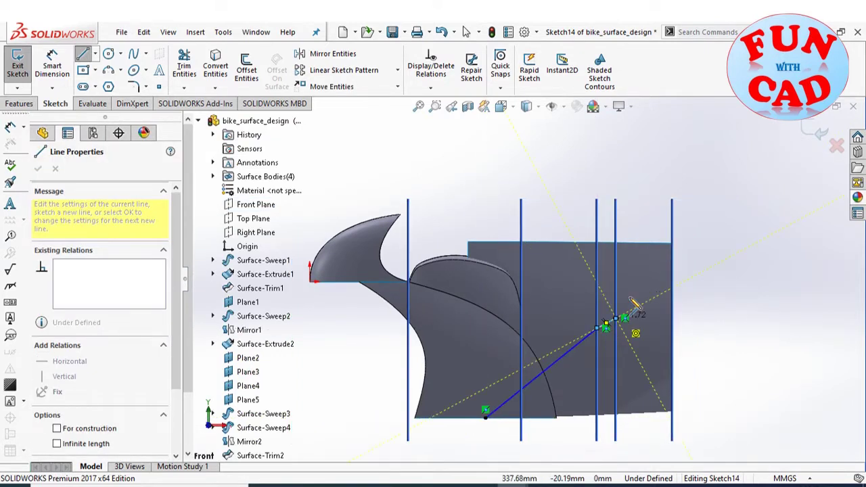
pyautogui.click(673, 249)
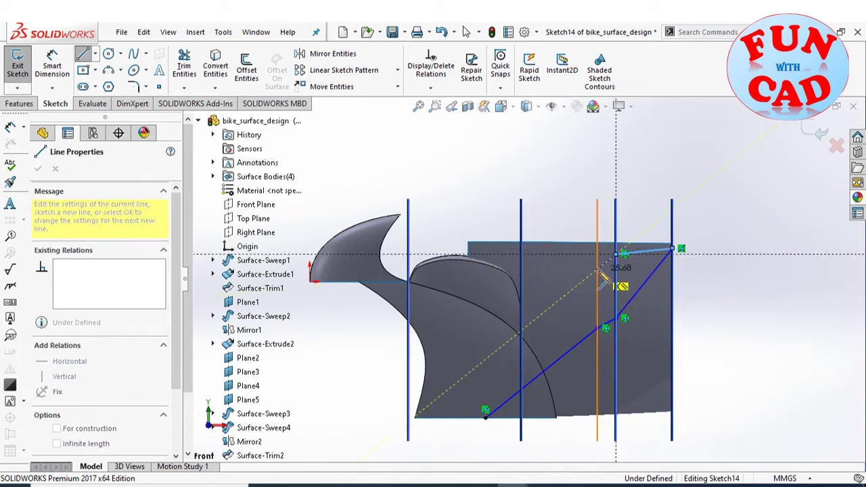
pyautogui.click(604, 274)
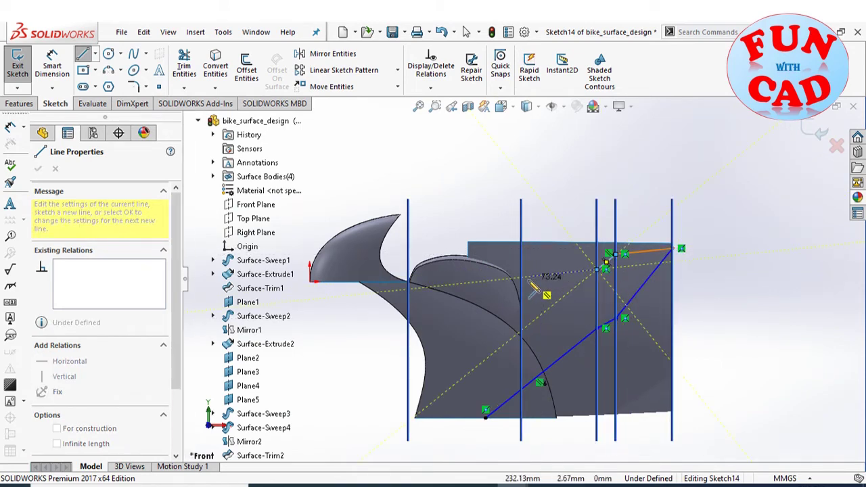
pyautogui.click(469, 293)
pyautogui.press('Escape')
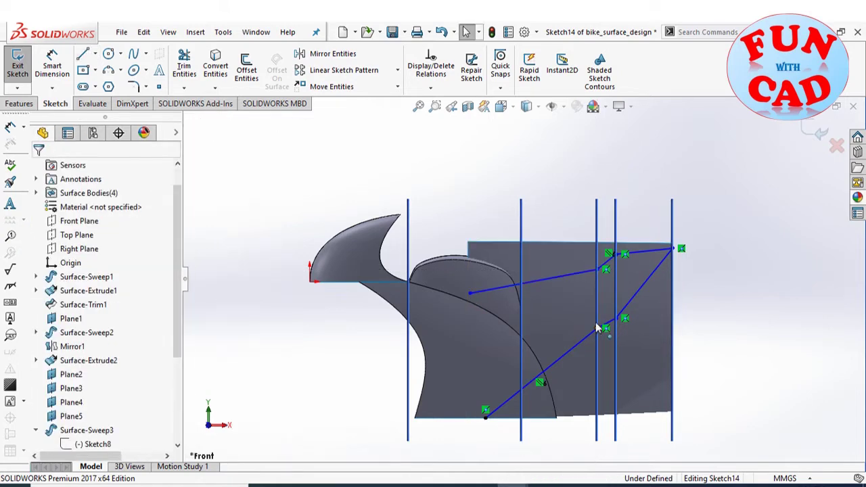
# Step: Remove the parallel relation between the chain's lines, adjust its corner points on Plane3 and Plane4, and close the sketch
pyautogui.click(613, 256)
pyautogui.click(609, 261)
pyautogui.press('Escape')
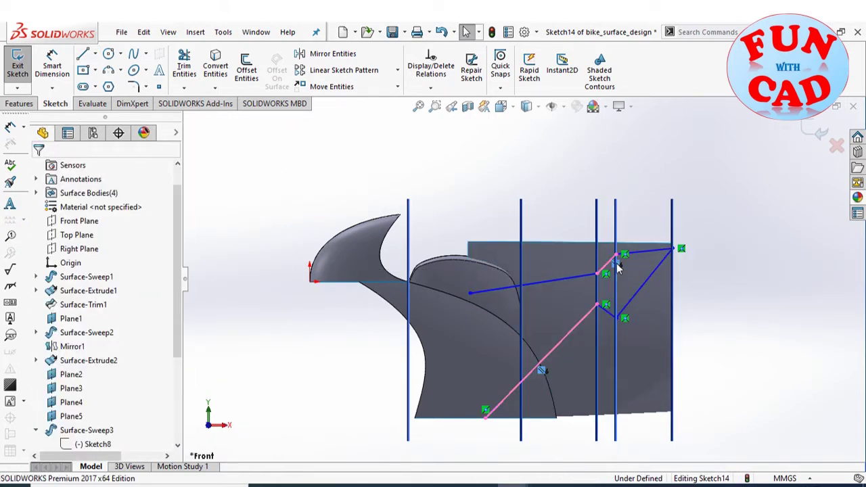
pyautogui.moveTo(623, 317)
pyautogui.mouseDown()
pyautogui.moveTo(622, 301)
pyautogui.moveTo(601, 325)
pyautogui.mouseUp()
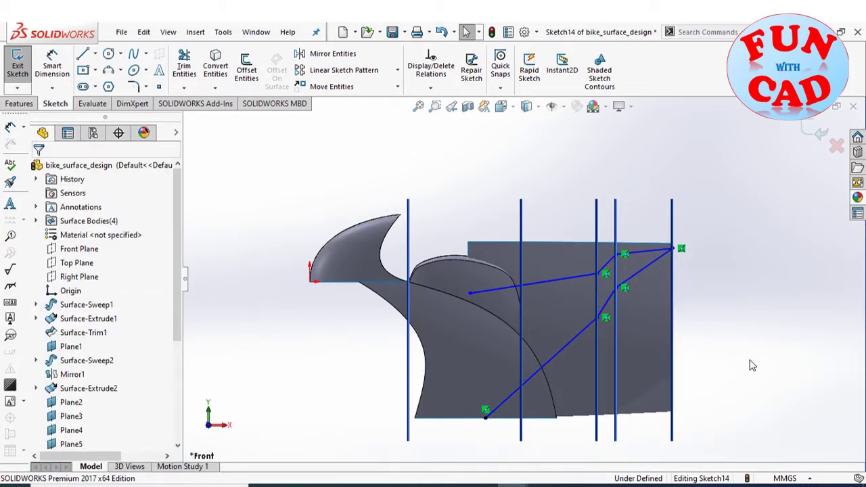
pyautogui.click(818, 132)
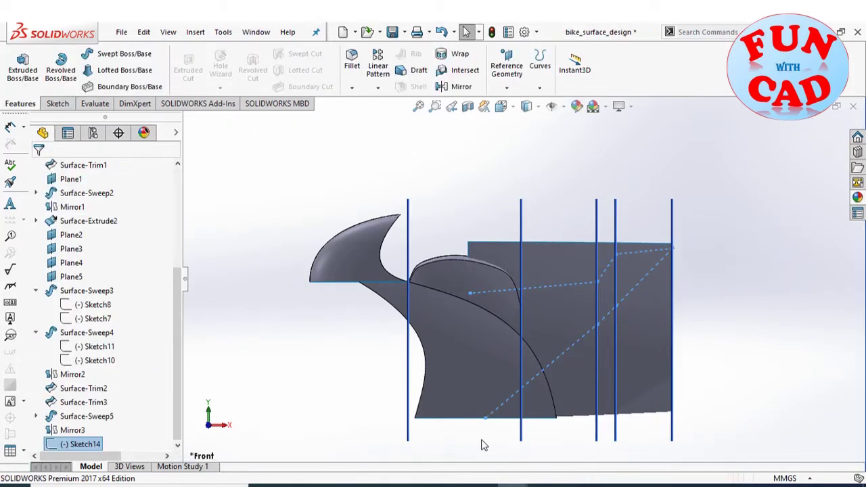
# Step: Create a reference plane parallel to the Right Plane through the lower endpoint of the line chain
pyautogui.click(507, 88)
pyautogui.click(474, 103)
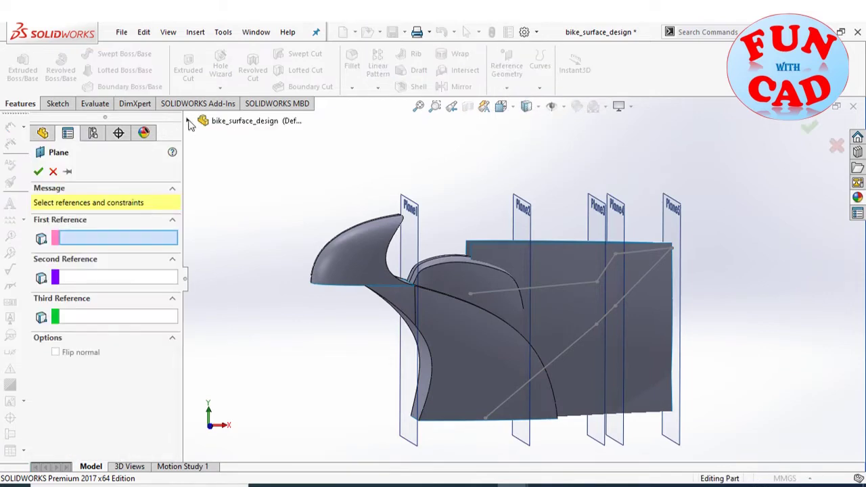
pyautogui.click(189, 122)
pyautogui.click(256, 232)
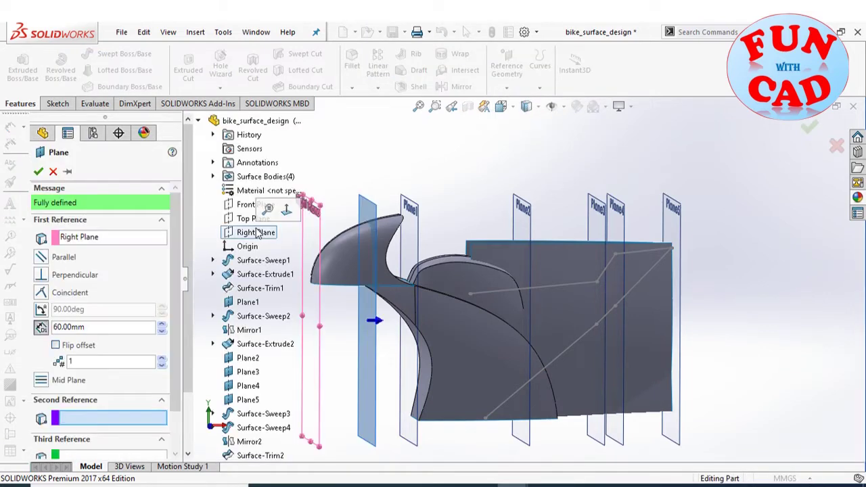
pyautogui.click(485, 420)
pyautogui.click(38, 171)
# Step: On the new plane, sketch a spline from the line chain's lower endpoint along the bottom edge, curving up to the body's outer side
pyautogui.click(58, 104)
pyautogui.click(17, 68)
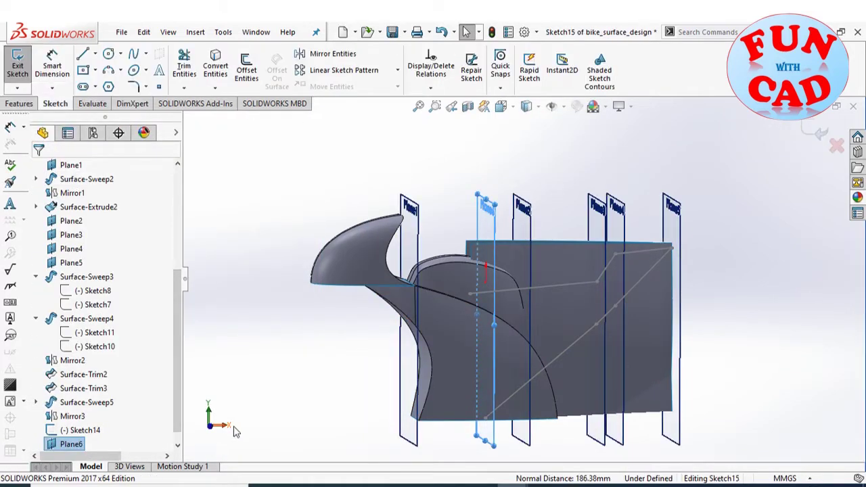
pyautogui.click(133, 54)
pyautogui.scroll(-2, 335, 410)
pyautogui.click(326, 401)
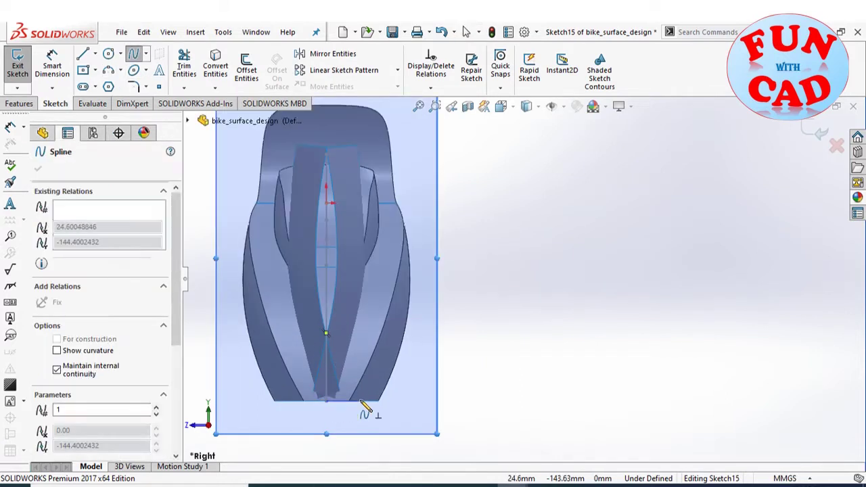
pyautogui.doubleClick(396, 385)
pyautogui.scroll(-3, 335, 395)
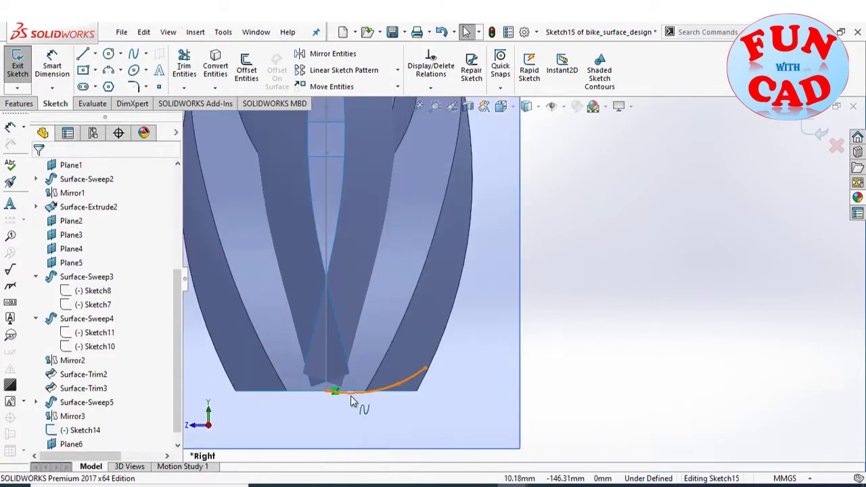
# Step: Flatten the spline's tangent at its centre endpoint so that it starts along the bottom edge
pyautogui.click(352, 372)
pyautogui.scroll(-3, 142, 403)
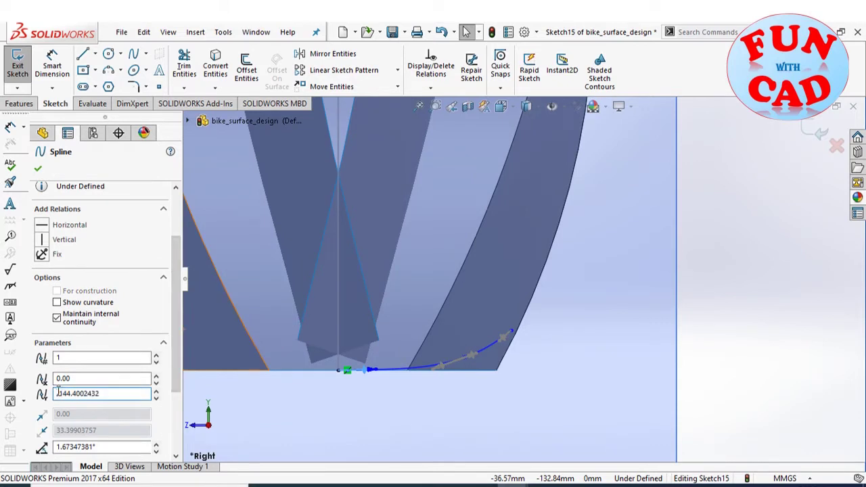
pyautogui.press('Escape')
pyautogui.scroll(1, 406, 360)
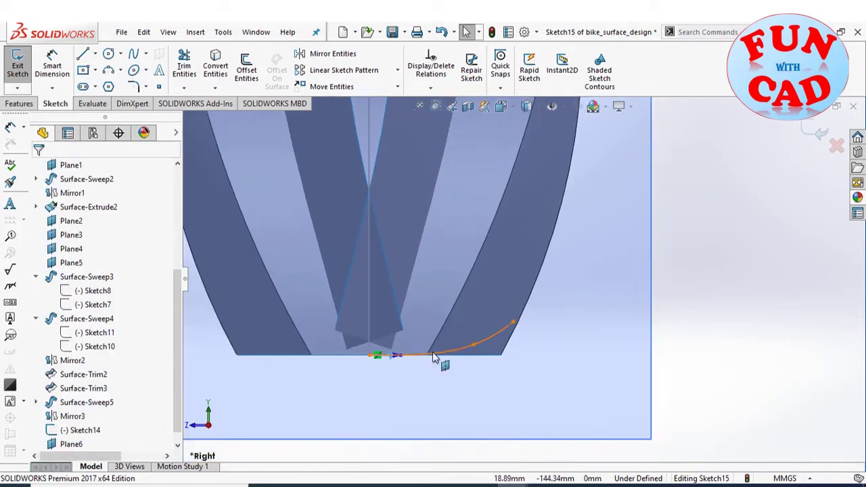
# Step: Draw a short vertical centerline up from the spline's centre endpoint, mirror the spline about it, and close the sketch
pyautogui.click(95, 54)
pyautogui.click(112, 67)
pyautogui.click(369, 102)
pyautogui.doubleClick(369, 355)
pyautogui.press('Escape')
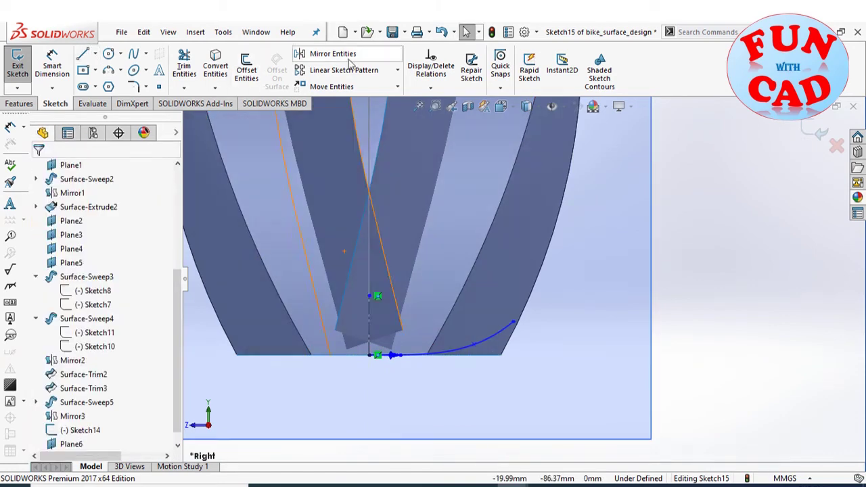
pyautogui.click(333, 53)
pyautogui.click(425, 358)
pyautogui.click(369, 354)
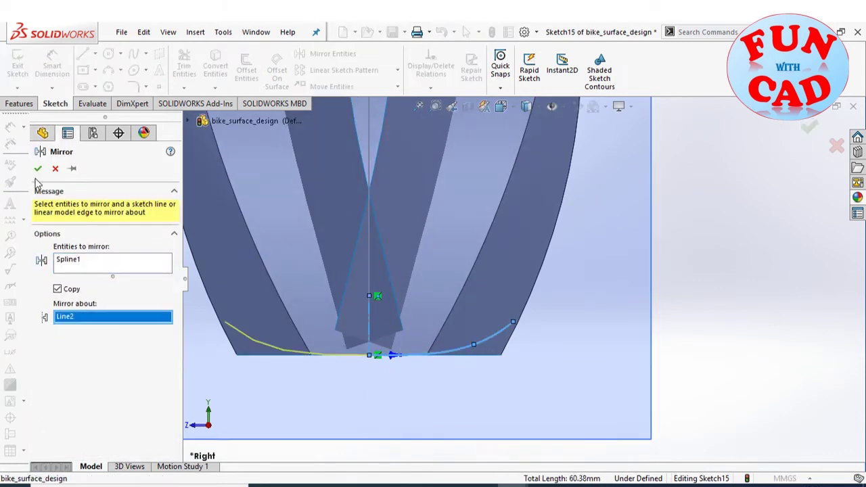
pyautogui.click(809, 128)
pyautogui.click(821, 134)
# Step: Sweep the mirrored spline profile Sketch15 as a surface along the line chain Sketch14
pyautogui.moveTo(449, 384); pyautogui.dragTo(379, 318, button='middle')
pyautogui.click(195, 31)
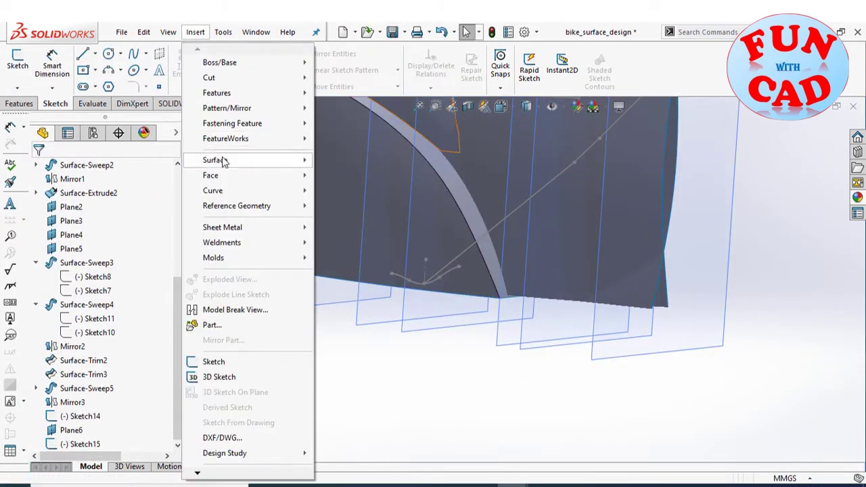
pyautogui.moveTo(215, 160)
pyautogui.click(345, 191)
pyautogui.click(459, 271)
pyautogui.click(441, 333)
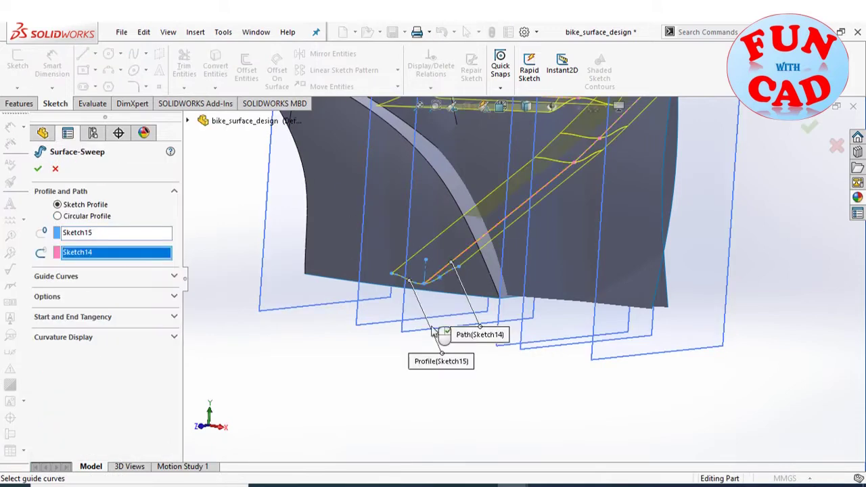
pyautogui.moveTo(441, 333)
pyautogui.mouseDown(button='middle')
pyautogui.moveTo(345, 385)
pyautogui.moveTo(346, 392)
pyautogui.mouseUp(button='middle')
pyautogui.click(38, 168)
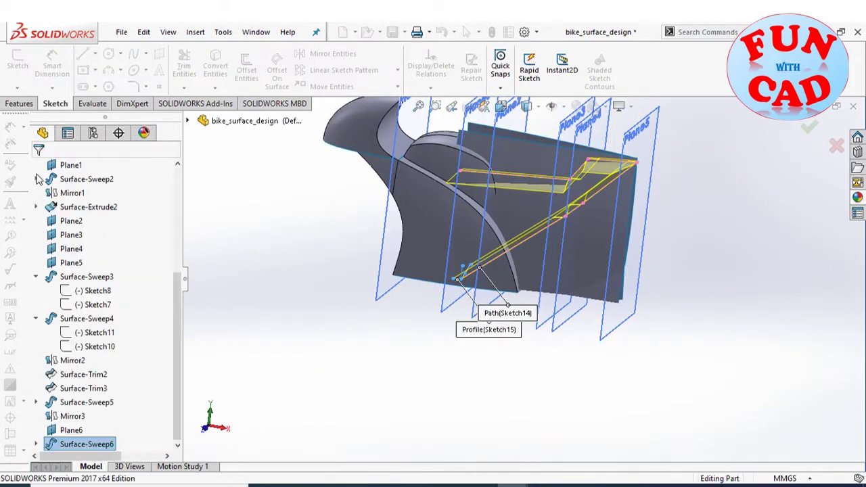
# Step: Start a mutual surface trim between Surface-Sweep6, Surface-Sweep5 and Mirror3
pyautogui.click(194, 32)
pyautogui.moveTo(215, 159)
pyautogui.click(342, 431)
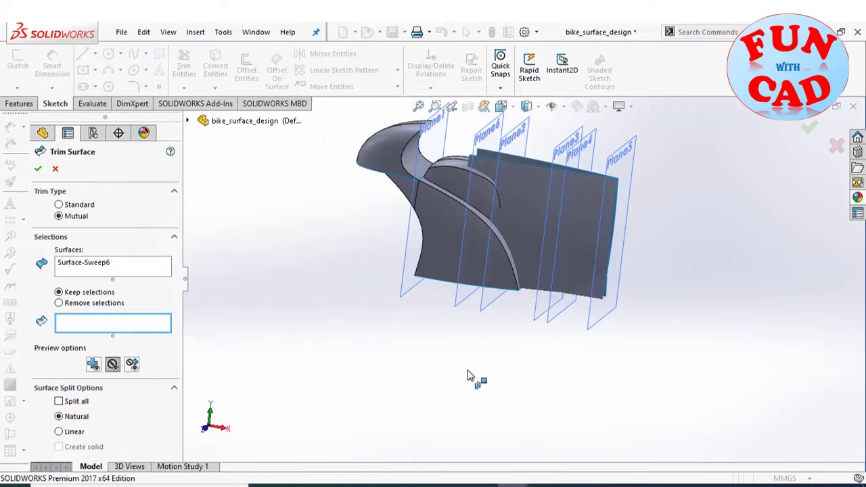
pyautogui.rightClick(95, 264)
pyautogui.click(119, 271)
pyautogui.click(549, 184)
pyautogui.click(544, 180)
pyautogui.click(525, 166)
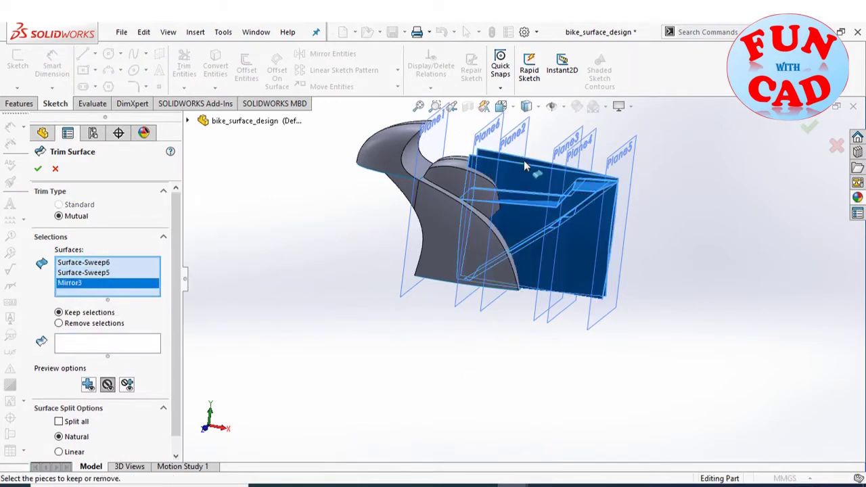
# Step: Keep the tail areas of both side walls enclosed by the swept strip and the strip area between the walls, and apply the trim
pyautogui.click(81, 353)
pyautogui.click(527, 320)
pyautogui.moveTo(528, 329); pyautogui.dragTo(516, 348, button='middle')
pyautogui.click(472, 215)
pyautogui.click(445, 251)
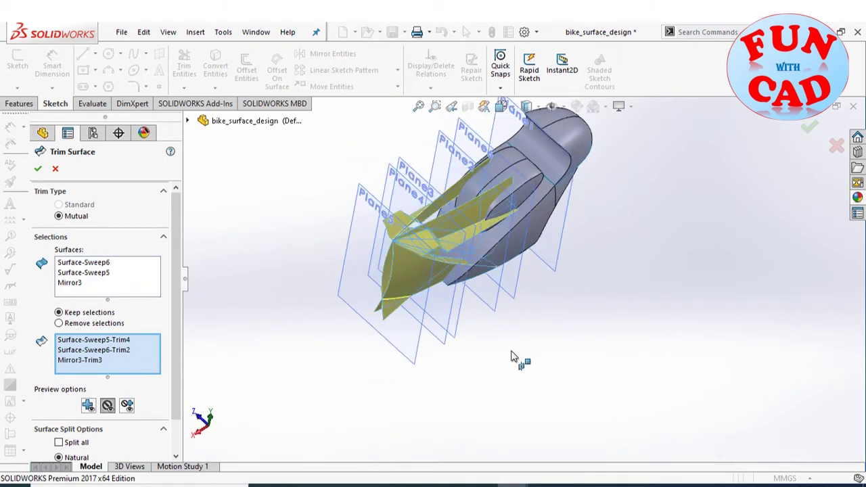
pyautogui.press('Return')
# Step: Edit Surface-Sweep5's path sketch, move the spline's upper end outward to about X -27.9, Y 40.5 mm, and rebuild
pyautogui.moveTo(316, 400); pyautogui.dragTo(547, 383, button='middle')
pyautogui.scroll(-3, 480, 386)
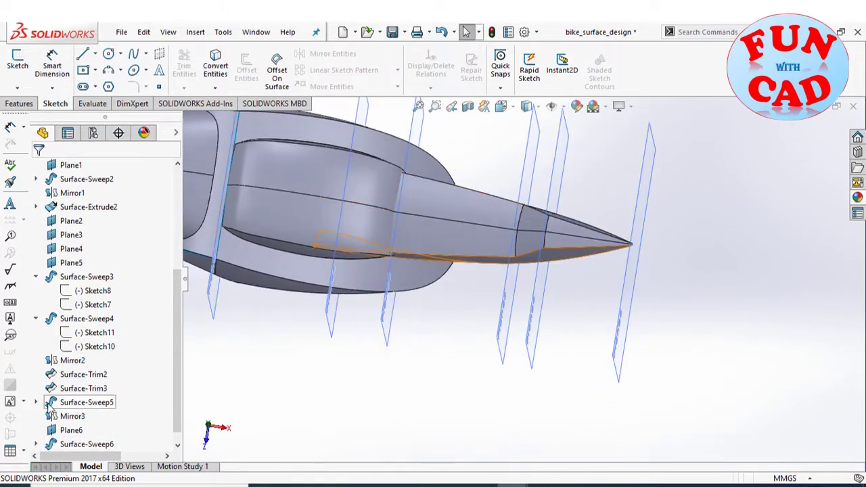
pyautogui.click(36, 402)
pyautogui.click(94, 415)
pyautogui.click(99, 429)
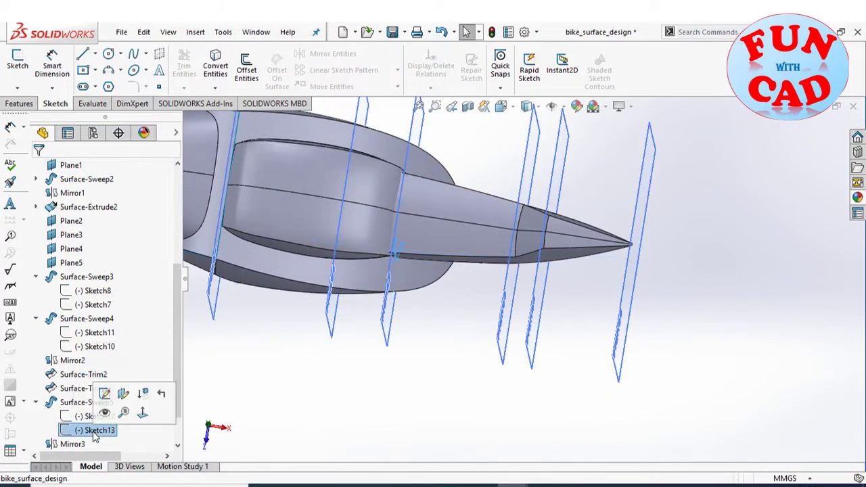
pyautogui.click(104, 396)
pyautogui.click(445, 186)
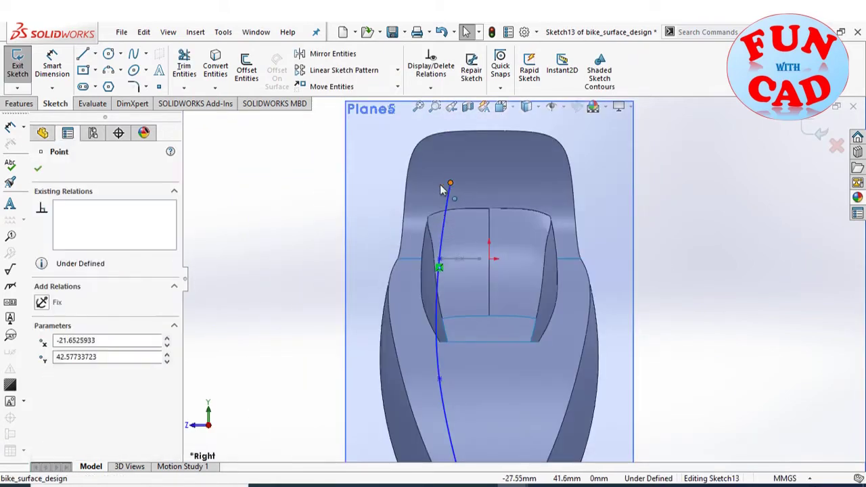
pyautogui.moveTo(441, 190); pyautogui.dragTo(438, 191)
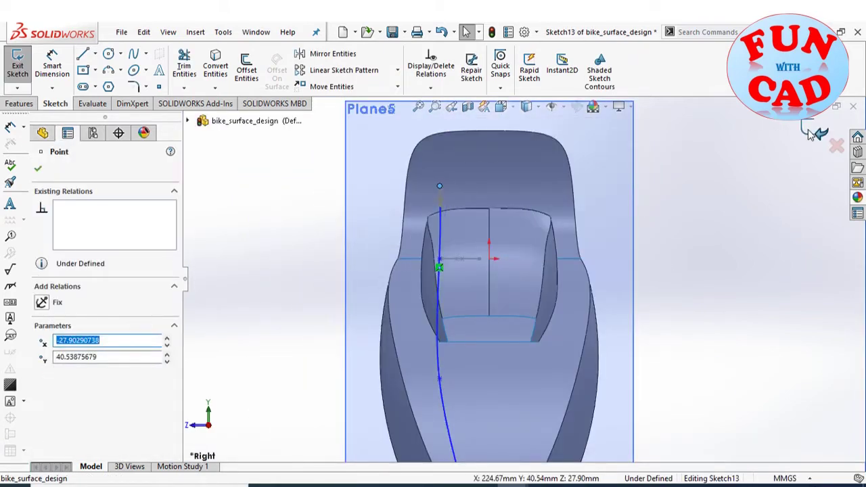
pyautogui.press('Escape')
pyautogui.click(821, 133)
# Step: Edit Surface-Sweep5's sketch Sketch12, shift the spline outward and move its front endpoint to about X 166.5, Y -26.7 mm
pyautogui.moveTo(494, 325)
pyautogui.mouseDown(button='middle')
pyautogui.moveTo(519, 398)
pyautogui.moveTo(519, 367)
pyautogui.moveTo(561, 325)
pyautogui.moveTo(490, 305)
pyautogui.moveTo(518, 252)
pyautogui.moveTo(454, 329)
pyautogui.mouseUp(button='middle')
pyautogui.rightClick(95, 416)
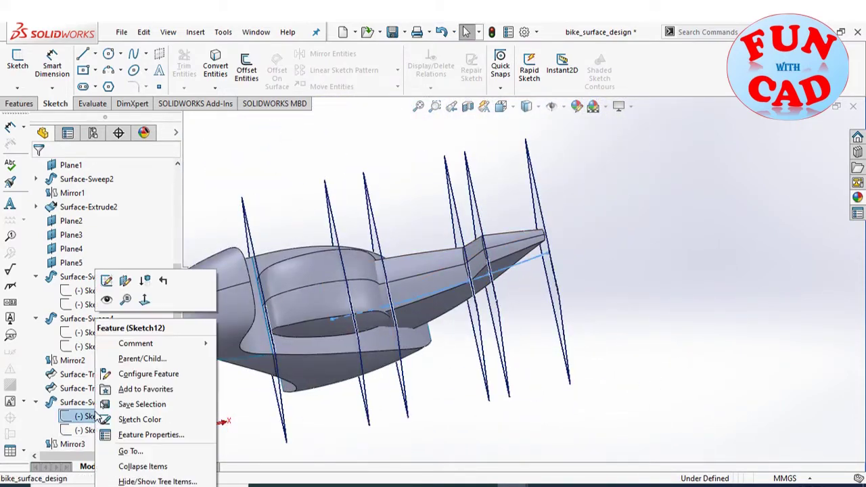
pyautogui.click(107, 282)
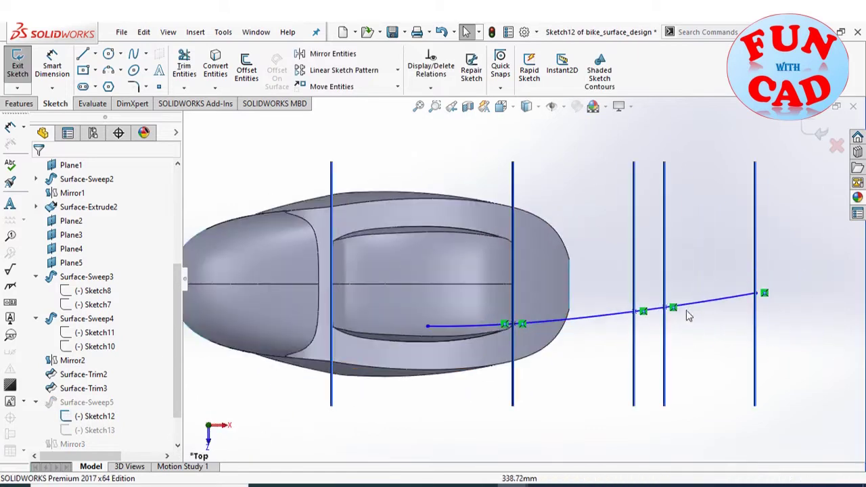
pyautogui.click(686, 312)
pyautogui.moveTo(691, 306); pyautogui.dragTo(694, 318)
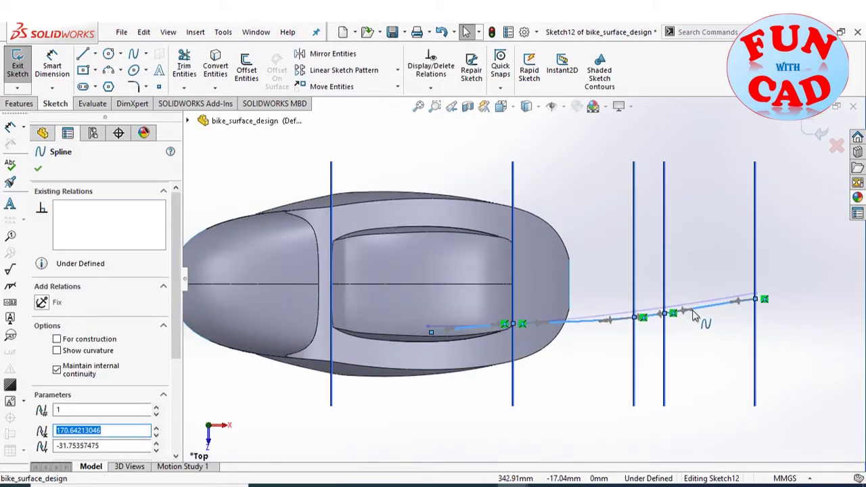
pyautogui.click(429, 326)
# Step: Delete the relation holding the spline's second point, shift the spline outward to start at about X 166.6, Y -34.7 mm, and rebuild
pyautogui.click(516, 324)
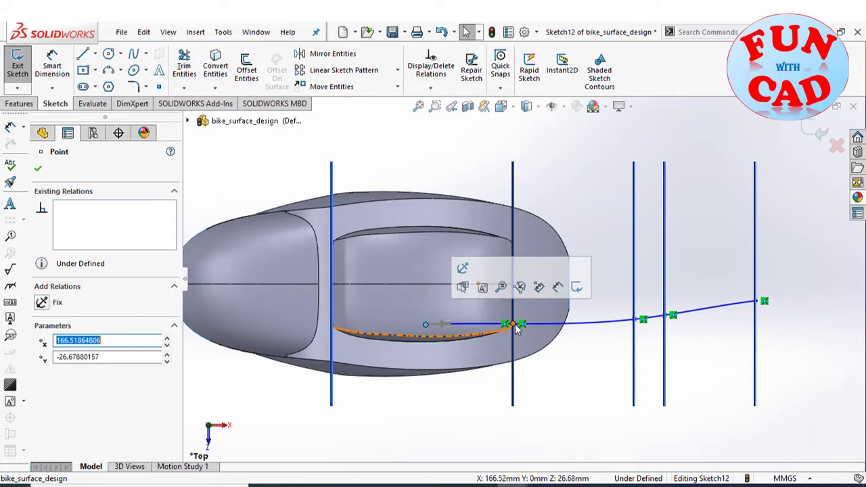
pyautogui.click(75, 206)
pyautogui.press('Delete')
pyautogui.moveTo(524, 324)
pyautogui.mouseDown()
pyautogui.moveTo(515, 340)
pyautogui.moveTo(524, 334)
pyautogui.mouseUp()
pyautogui.moveTo(705, 322); pyautogui.dragTo(702, 328)
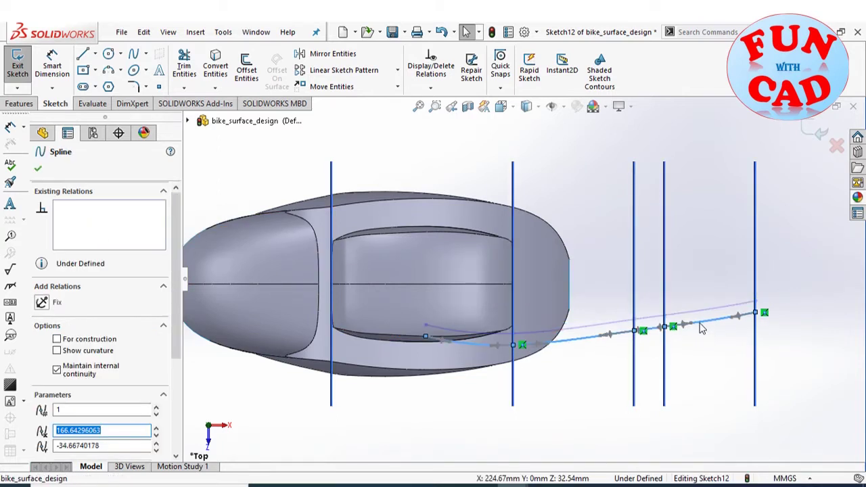
pyautogui.press('Escape')
pyautogui.click(820, 134)
# Step: Mutually trim Surface-Trim3 and Surface-Trim4, keeping the main body and the tail portion outside it
pyautogui.moveTo(677, 285)
pyautogui.mouseDown(button='middle')
pyautogui.moveTo(579, 361)
pyautogui.moveTo(150, 286)
pyautogui.mouseUp(button='middle')
pyautogui.click(195, 32)
pyautogui.moveTo(258, 159)
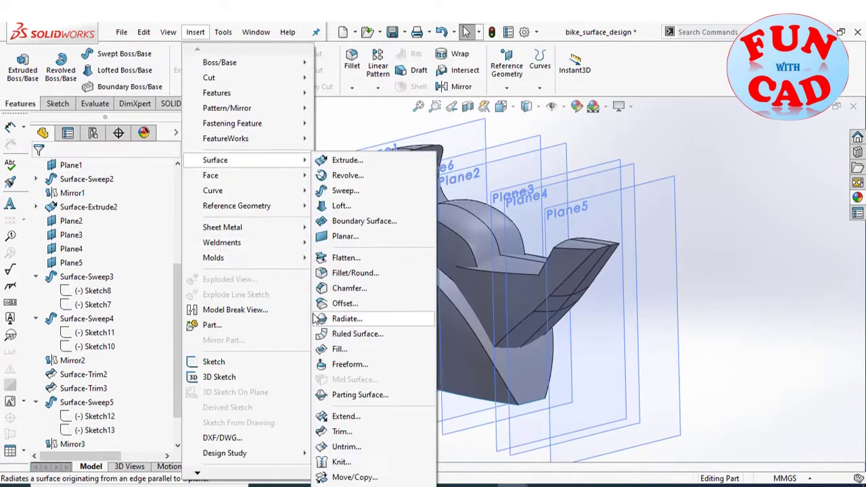
pyautogui.click(342, 432)
pyautogui.click(507, 273)
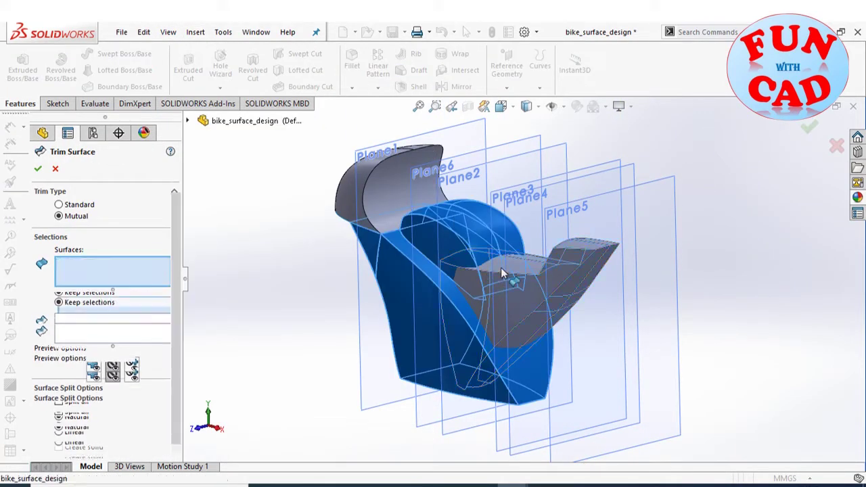
pyautogui.click(400, 183)
pyautogui.click(409, 261)
pyautogui.click(582, 259)
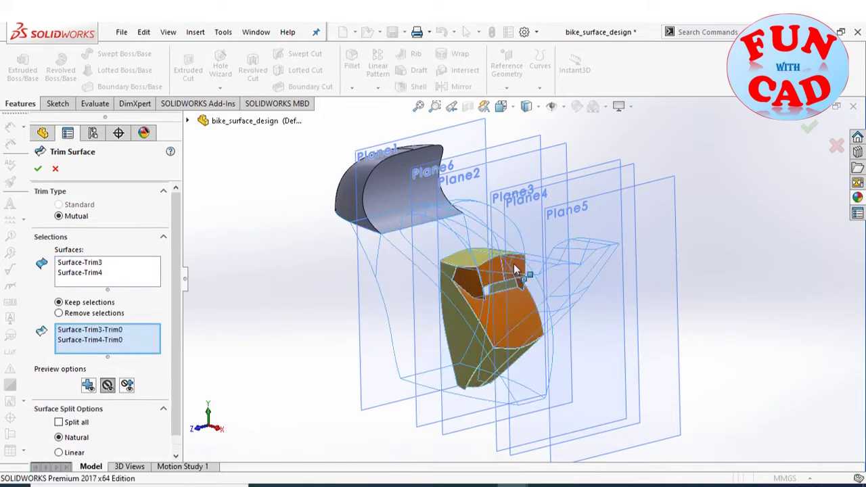
pyautogui.click(808, 131)
# Step: Start a surface fillet on the two upper side edges of the central hump with a 20 mm radius
pyautogui.moveTo(350, 360); pyautogui.dragTo(223, 338, button='middle')
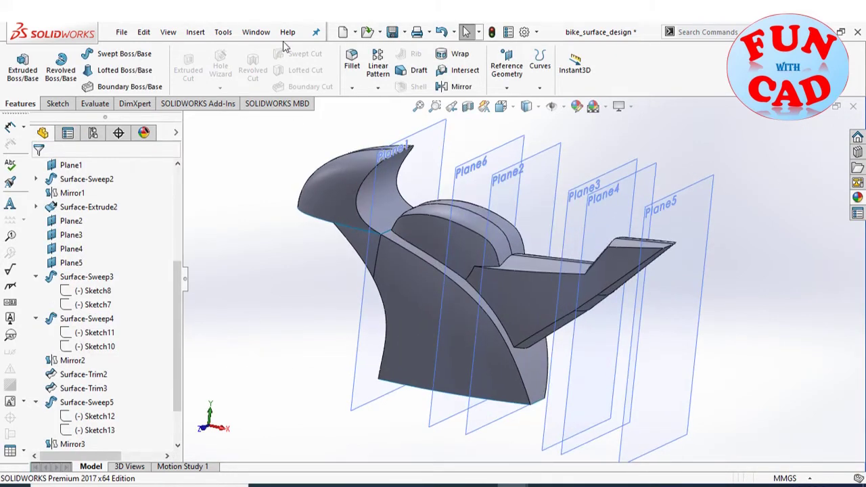
pyautogui.click(195, 32)
pyautogui.moveTo(226, 159)
pyautogui.click(348, 271)
pyautogui.click(436, 218)
pyautogui.click(440, 205)
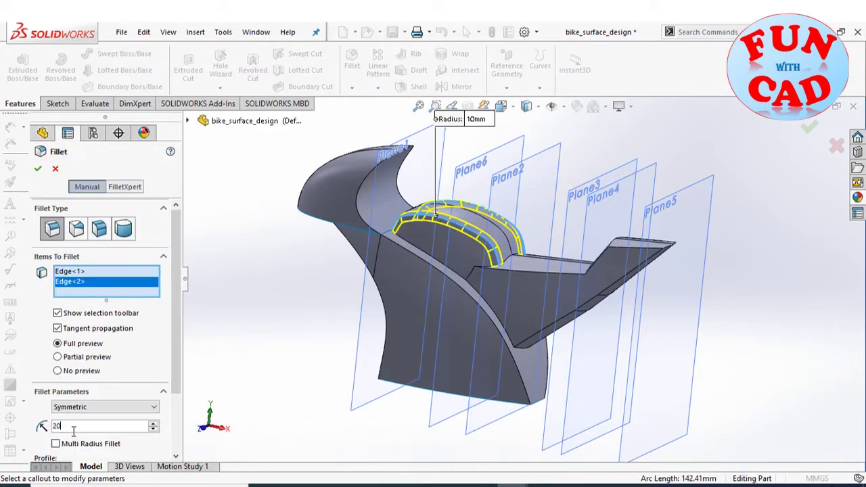
pyautogui.scroll(-5, 542, 217)
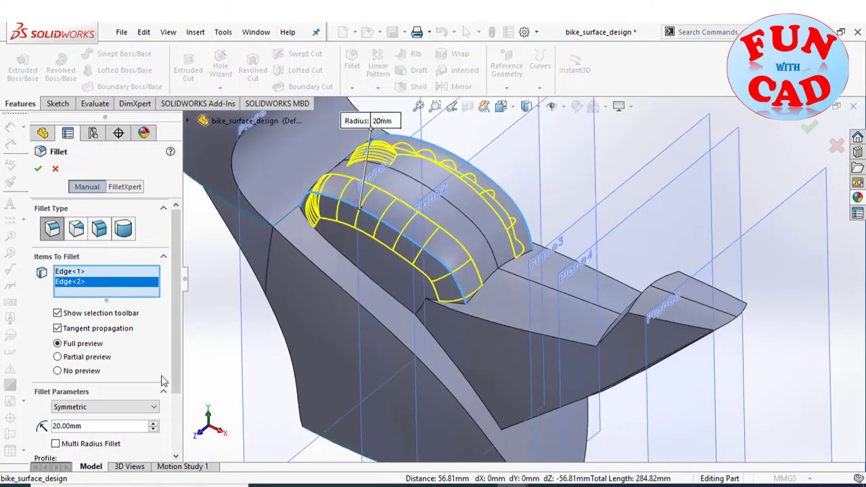
# Step: Try hump fillet radii of 30, 25, 20 and 22 mm, set the radius to 21 mm and apply the fillet
pyautogui.doubleClick(84, 426)
pyautogui.write('30')
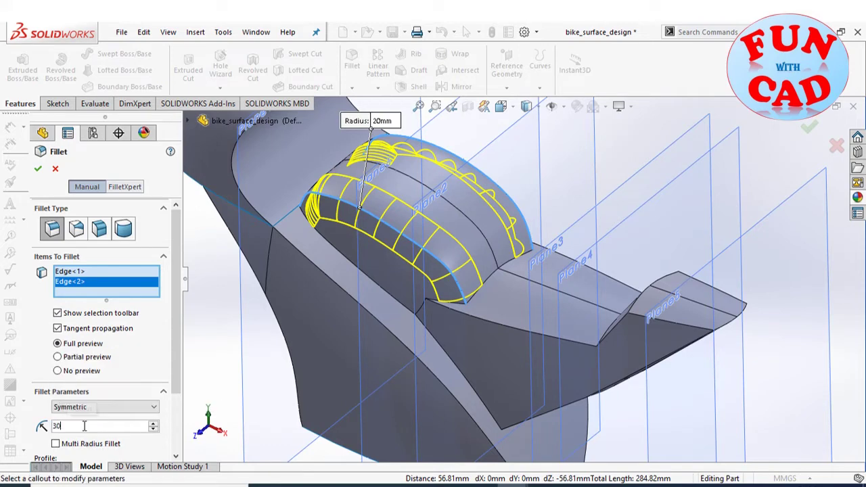
pyautogui.press('Return')
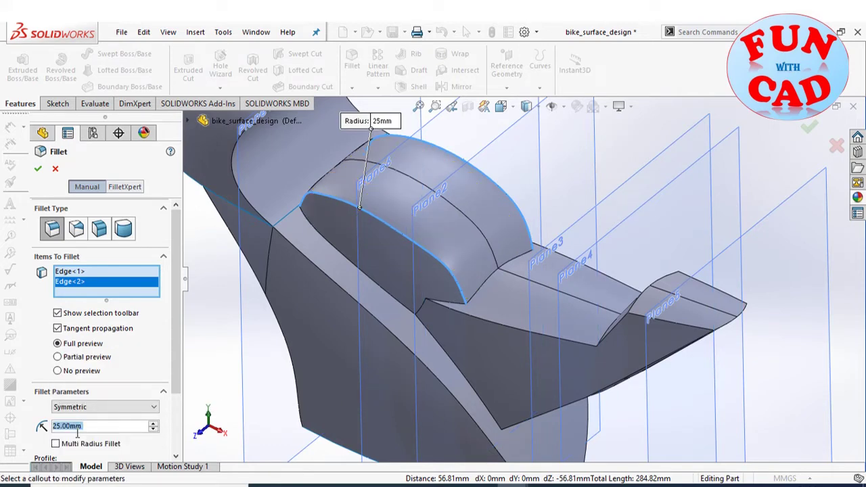
pyautogui.write('20')
pyautogui.press('Return')
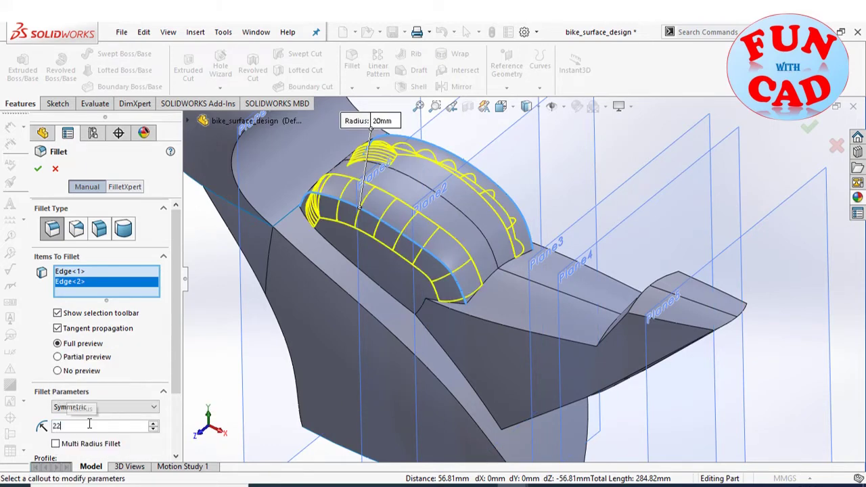
pyautogui.press('Return')
pyautogui.press('Return')
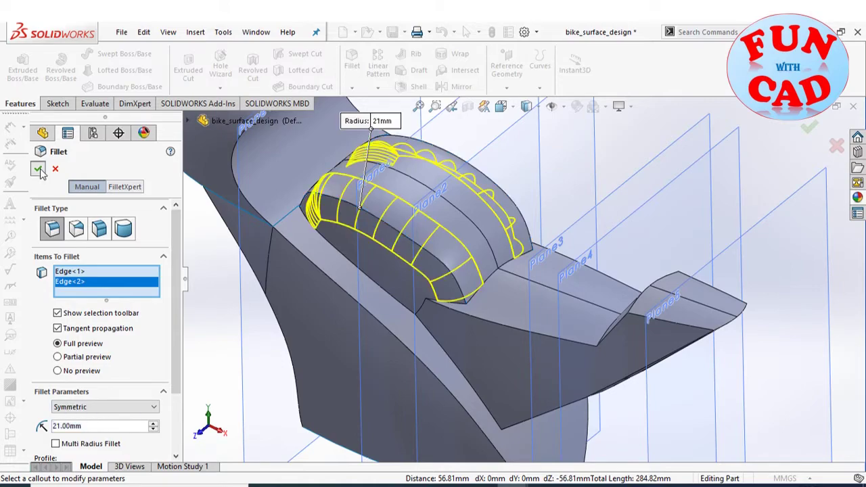
pyautogui.click(38, 170)
# Step: Fillet the upper side edges of the tail on both sides with a 10 mm radius
pyautogui.moveTo(312, 254); pyautogui.dragTo(350, 327, button='middle')
pyautogui.scroll(3, 525, 203)
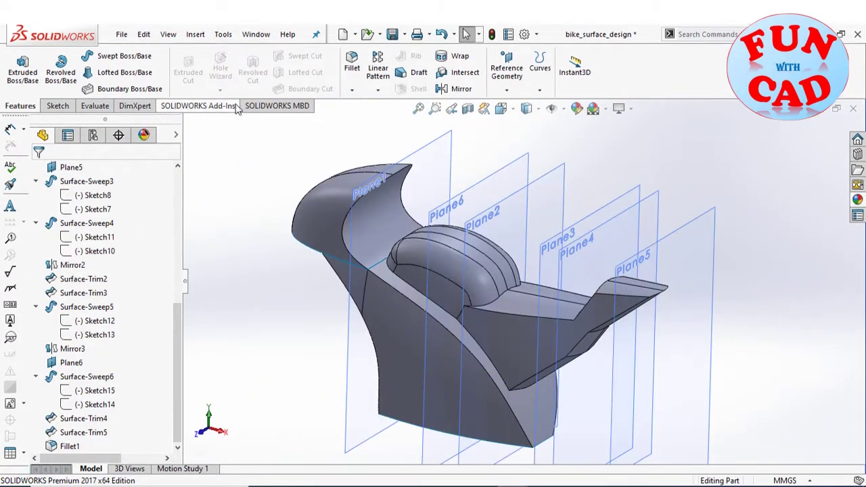
pyautogui.click(195, 32)
pyautogui.moveTo(215, 161)
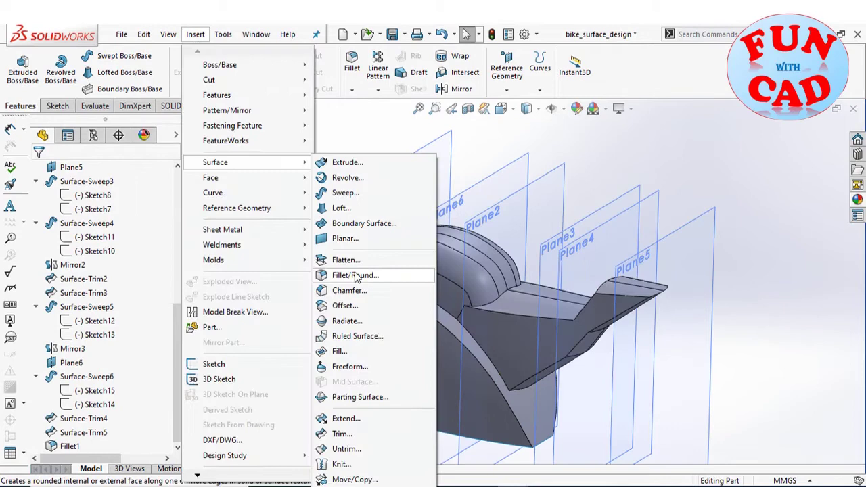
pyautogui.click(356, 275)
pyautogui.click(514, 291)
pyautogui.click(580, 305)
pyautogui.moveTo(515, 291); pyautogui.dragTo(638, 284, button='middle')
pyautogui.click(595, 285)
pyautogui.click(616, 279)
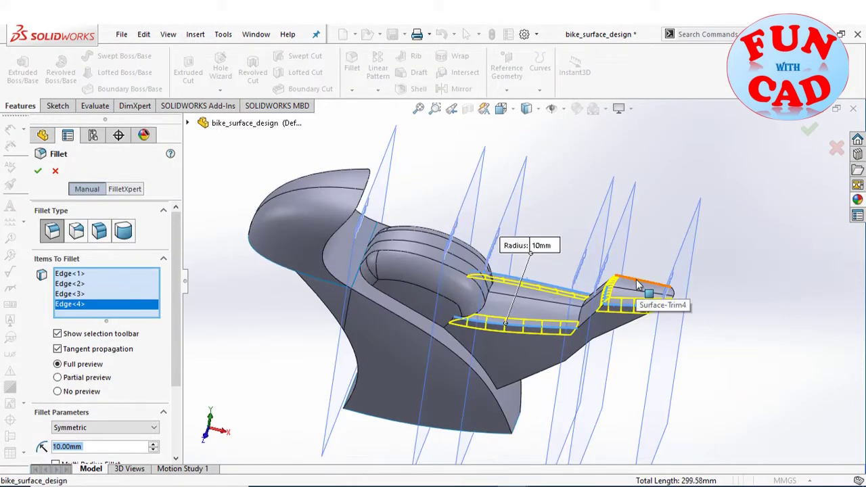
pyautogui.click(637, 285)
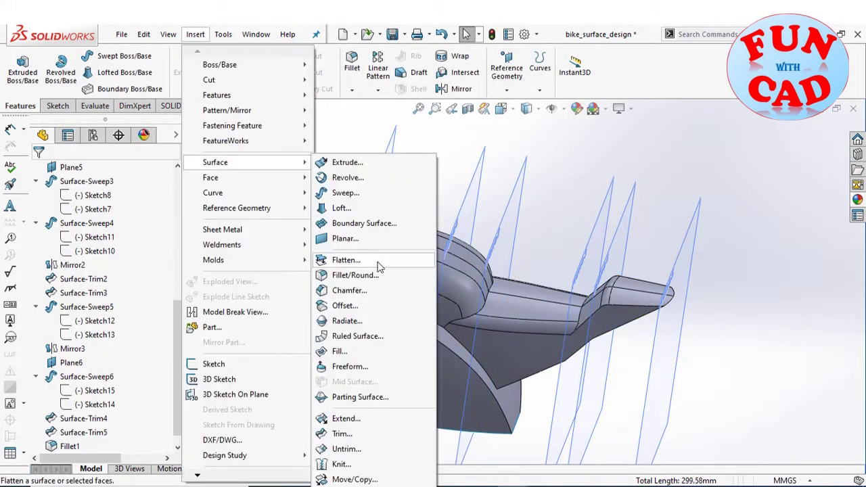
# Step: Try a 5 mm fillet on two edges of the raised tail end and reconfirm the five-edge 10 mm tail fillet
pyautogui.click(357, 276)
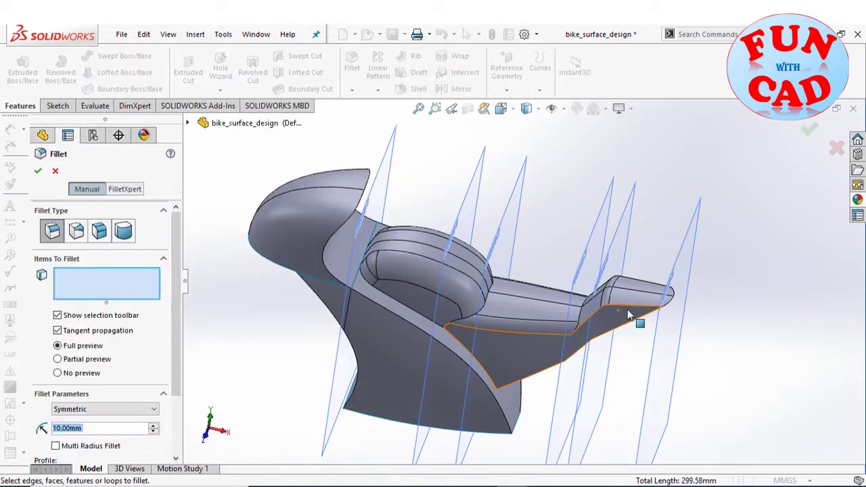
pyautogui.click(606, 302)
pyautogui.click(650, 291)
pyautogui.scroll(-5, 658, 248)
pyautogui.moveTo(657, 248); pyautogui.dragTo(561, 332, button='middle')
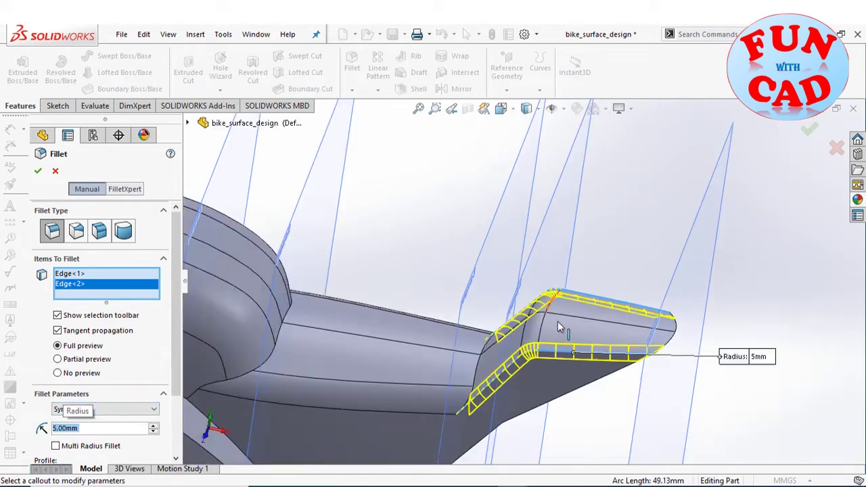
pyautogui.press('Return')
pyautogui.scroll(3, 505, 318)
pyautogui.moveTo(504, 318); pyautogui.dragTo(519, 329, button='middle')
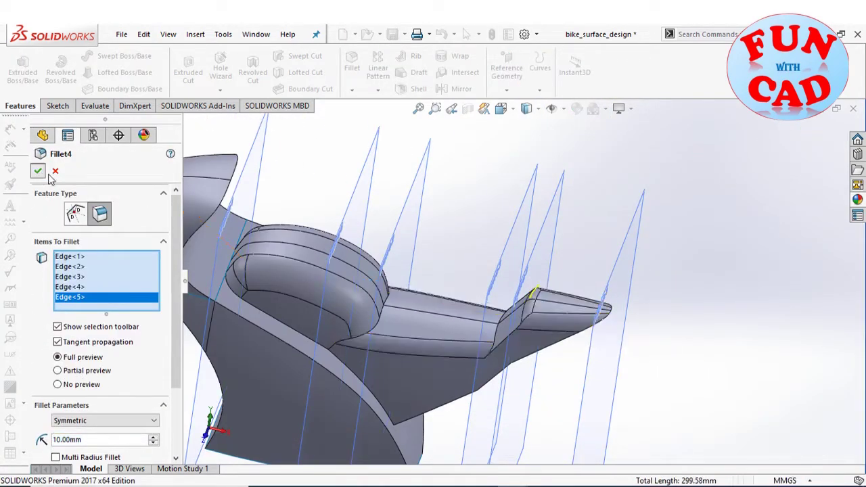
pyautogui.press('Return')
# Step: Fillet the lower edges on both sides of the tail with a 20 mm radius
pyautogui.click(195, 33)
pyautogui.moveTo(223, 161)
pyautogui.click(381, 277)
pyautogui.click(521, 346)
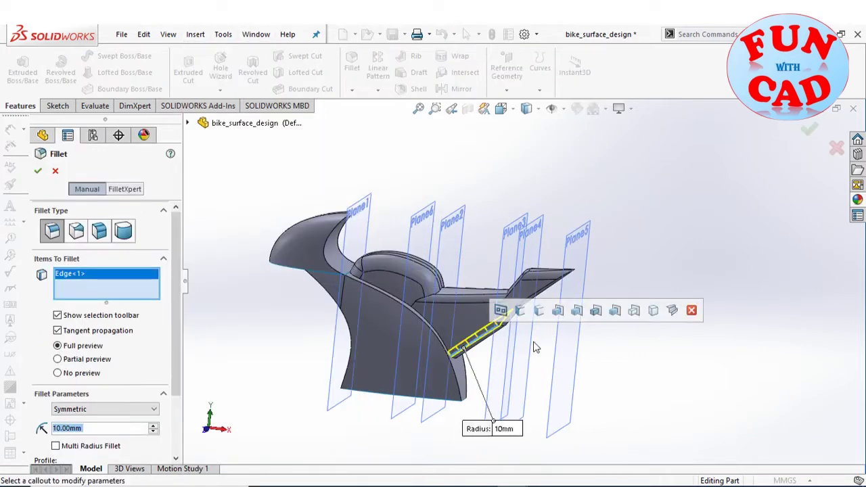
pyautogui.moveTo(536, 348); pyautogui.dragTo(478, 285, button='middle')
pyautogui.click(478, 284)
pyautogui.click(490, 276)
pyautogui.click(490, 276)
pyautogui.click(498, 298)
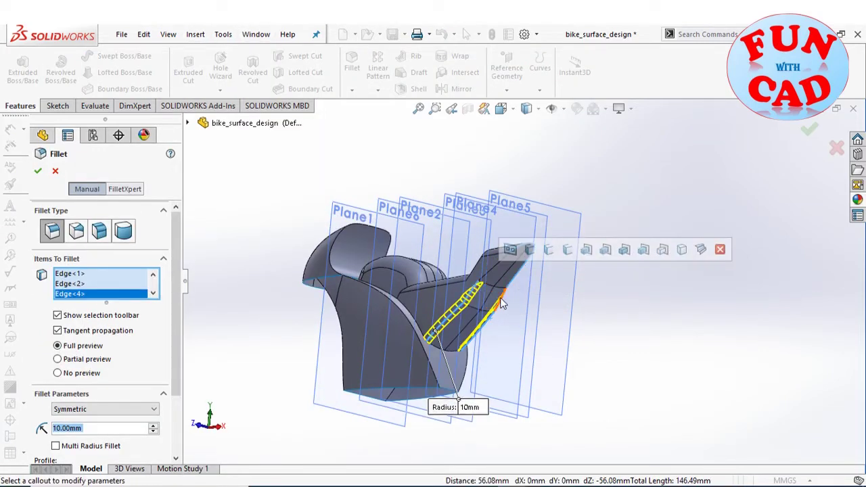
pyautogui.click(494, 291)
pyautogui.write('20')
pyautogui.press('Return')
pyautogui.click(38, 171)
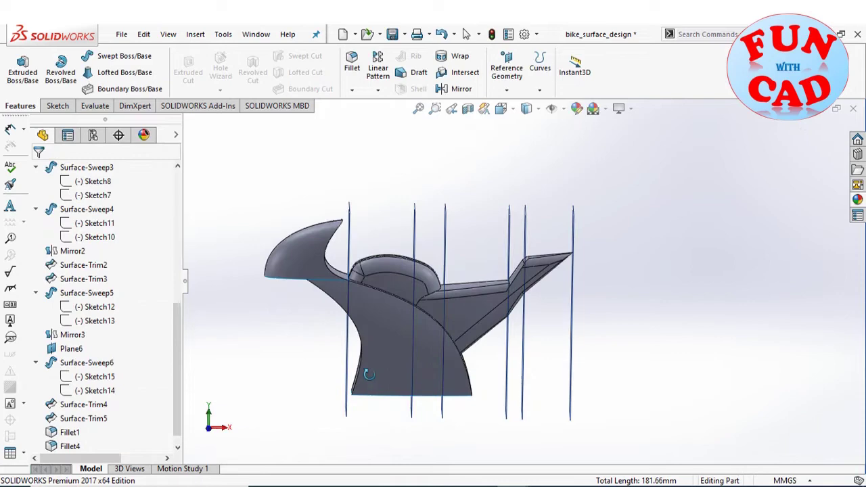
# Step: Sketch a shallow arched spline on the Front Plane along the nose's lower edge, ending at the origin
pyautogui.moveTo(359, 372); pyautogui.dragTo(379, 449, button='middle')
pyautogui.click(87, 262)
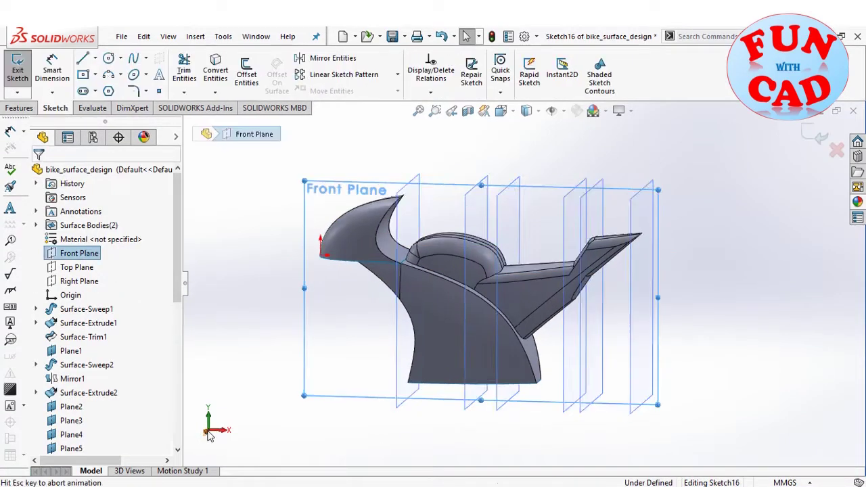
pyautogui.scroll(5, 381, 319)
pyautogui.click(389, 297)
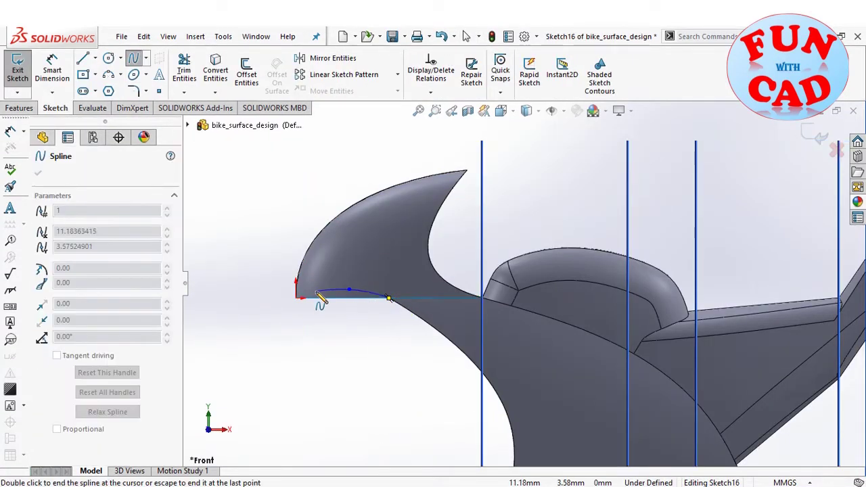
pyautogui.doubleClick(296, 298)
# Step: Extrude the nose spline as a surface across the width of the nose
pyautogui.click(195, 36)
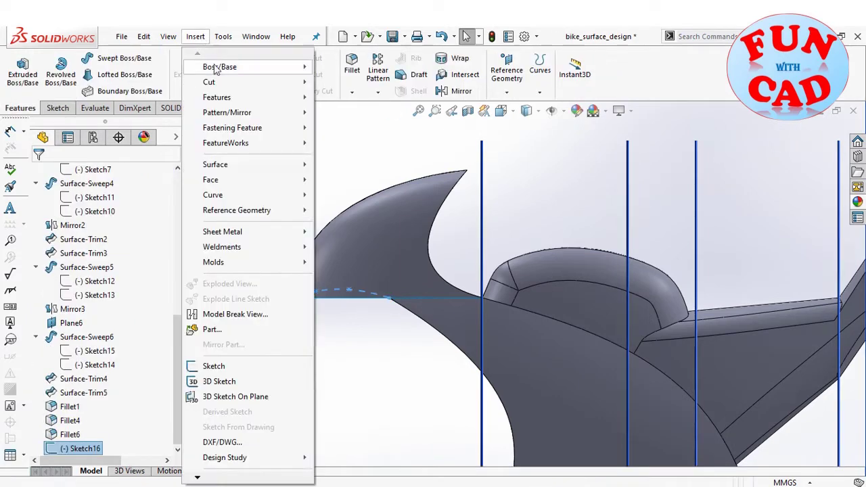
pyautogui.click(348, 162)
pyautogui.click(111, 249)
pyautogui.click(109, 305)
pyautogui.click(38, 173)
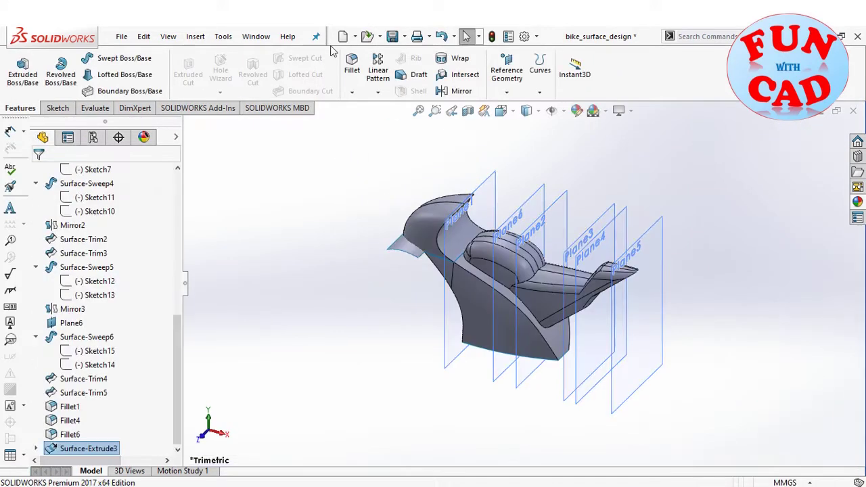
# Step: Mutually trim Surface-Trim1 and the extruded nose surface, keeping the upper nose shell and the matching strip beneath it
pyautogui.click(195, 36)
pyautogui.moveTo(237, 165)
pyautogui.click(338, 431)
pyautogui.click(108, 266)
pyautogui.click(441, 209)
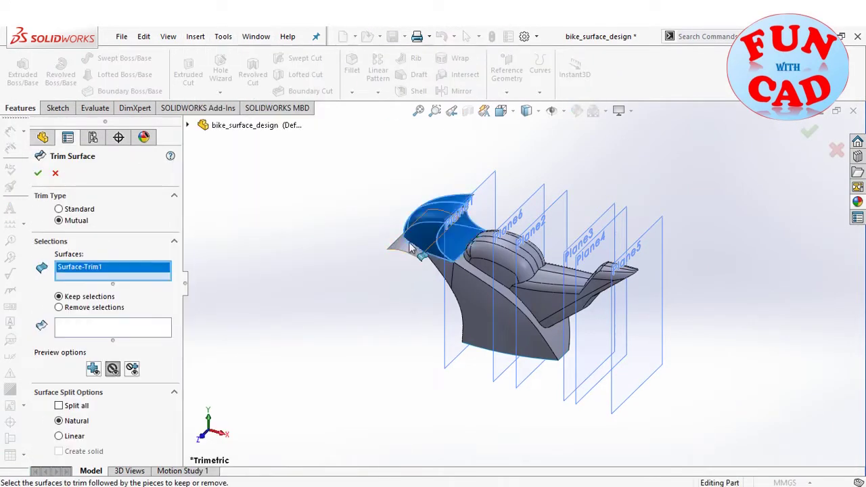
pyautogui.moveTo(446, 270); pyautogui.dragTo(352, 284, button='middle')
pyautogui.click(98, 338)
pyautogui.click(467, 203)
pyautogui.click(37, 172)
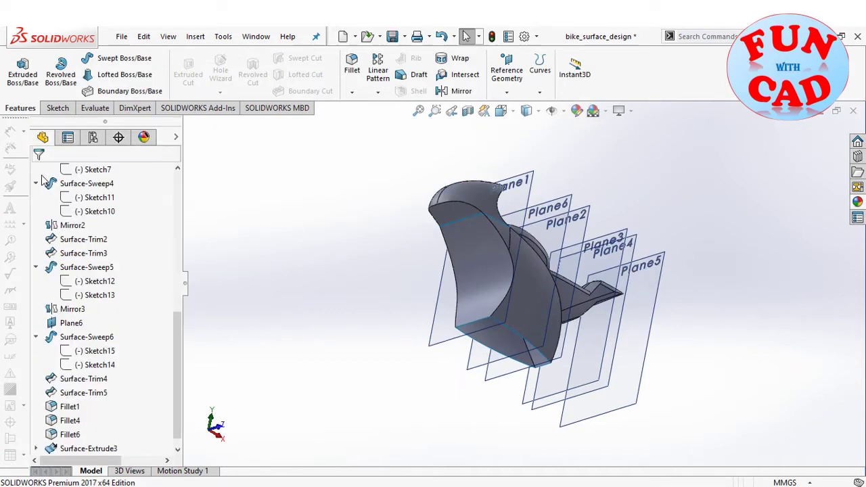
# Step: Fill the open underside of the body with a surface bounded by its lower edges
pyautogui.moveTo(379, 325); pyautogui.dragTo(291, 339, button='middle')
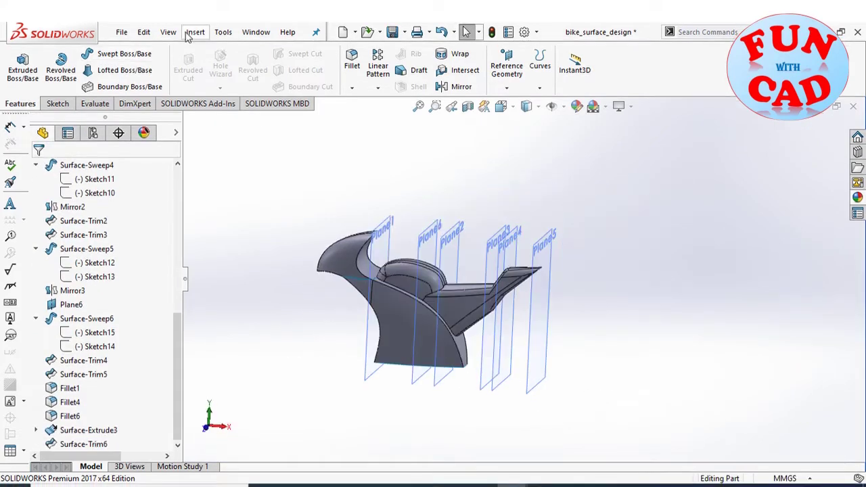
pyautogui.click(195, 32)
pyautogui.moveTo(289, 159)
pyautogui.click(370, 203)
pyautogui.moveTo(379, 318); pyautogui.dragTo(429, 329, button='middle')
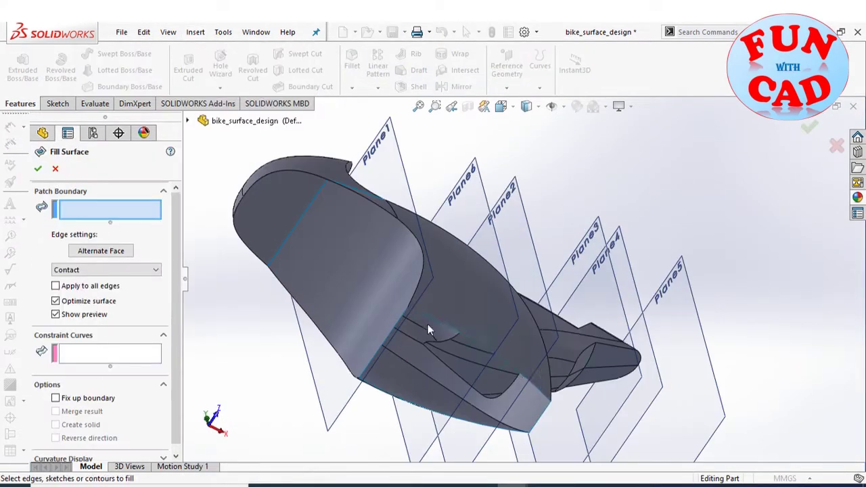
pyautogui.click(406, 318)
pyautogui.click(396, 338)
pyautogui.click(545, 421)
pyautogui.click(545, 421)
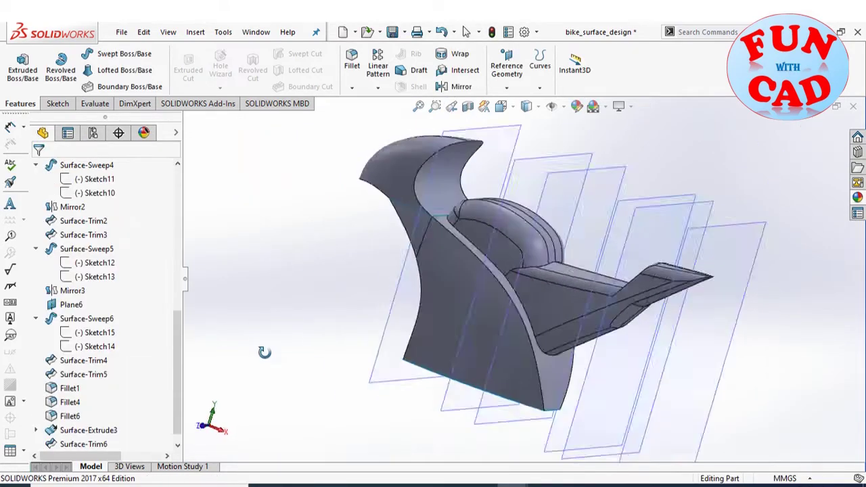
# Step: Knit the body's surfaces together with the underside fill into one closed solid
pyautogui.click(195, 31)
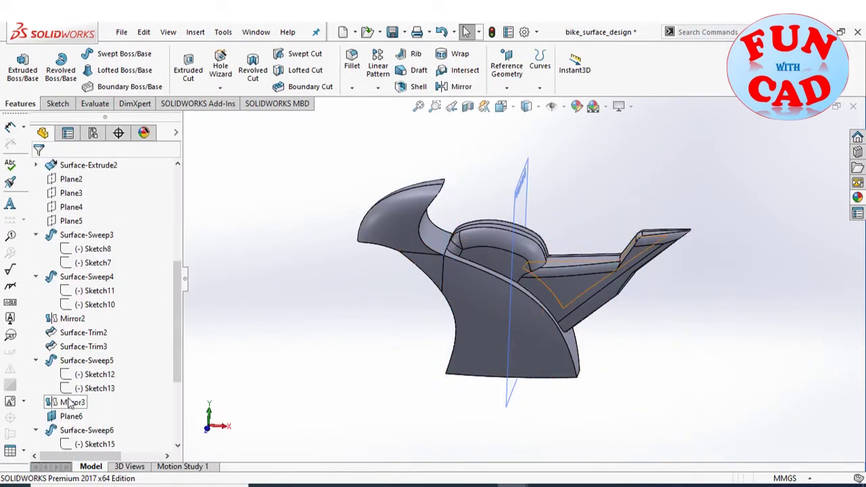
# Step: Sketch a circle beneath the nose on the Front Plane and set its centre 90 mm vertically below the origin
pyautogui.moveTo(515, 271); pyautogui.dragTo(562, 187, button='middle')
pyautogui.hotkey('ctrl', '1')
pyautogui.scroll(10, 86, 186)
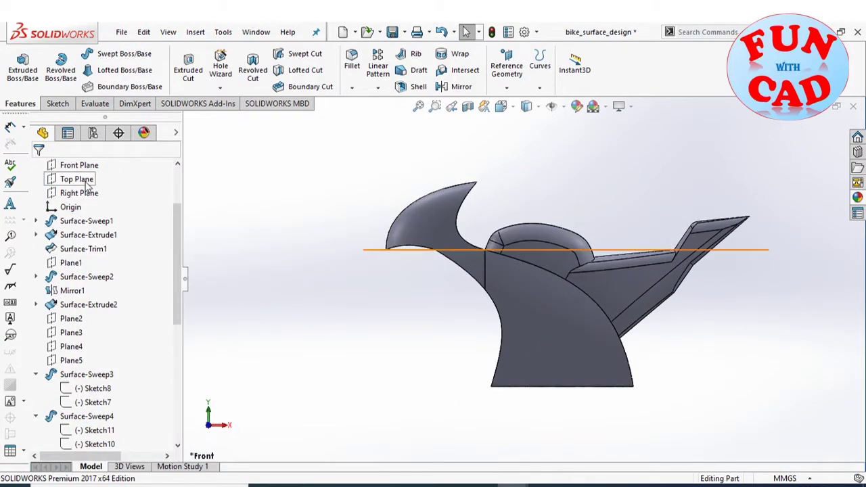
pyautogui.click(79, 166)
pyautogui.click(108, 53)
pyautogui.click(430, 327)
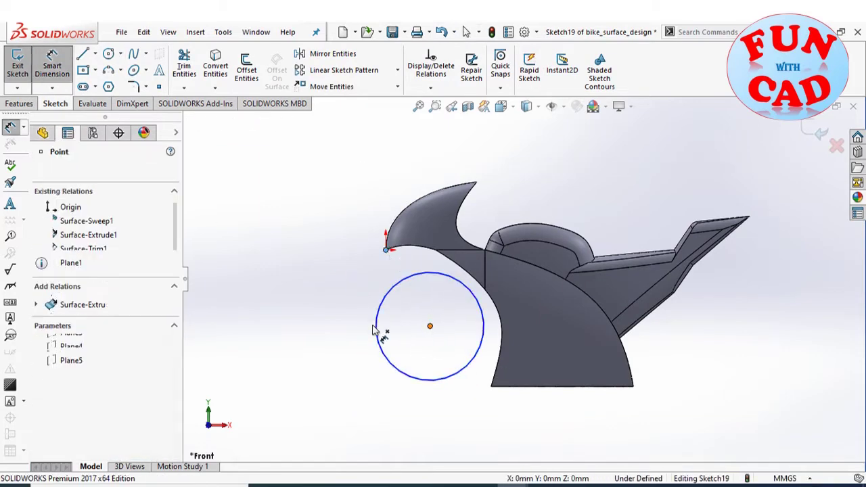
pyautogui.click(375, 330)
pyautogui.click(336, 304)
pyautogui.write('90')
pyautogui.press('Return')
# Step: Set the circle's centre 40 mm horizontally from the origin and its diameter to 120 mm
pyautogui.click(386, 250)
pyautogui.click(429, 335)
pyautogui.click(407, 416)
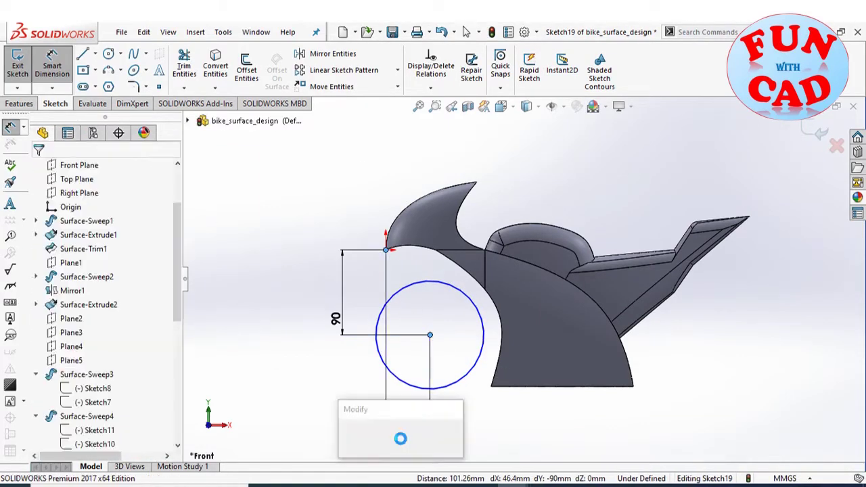
pyautogui.write('40')
pyautogui.press('Return')
pyautogui.click(463, 374)
pyautogui.click(459, 411)
pyautogui.press('Return')
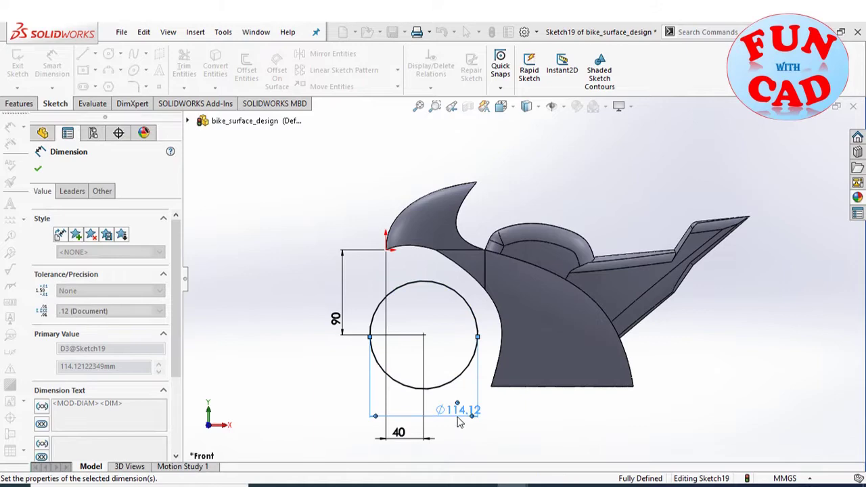
# Step: Add a concentric rim circle inside the outer wheel circle with a diameter of 85 mm
pyautogui.click(108, 54)
pyautogui.click(424, 336)
pyautogui.click(422, 375)
pyautogui.click(52, 65)
pyautogui.click(394, 363)
pyautogui.click(302, 379)
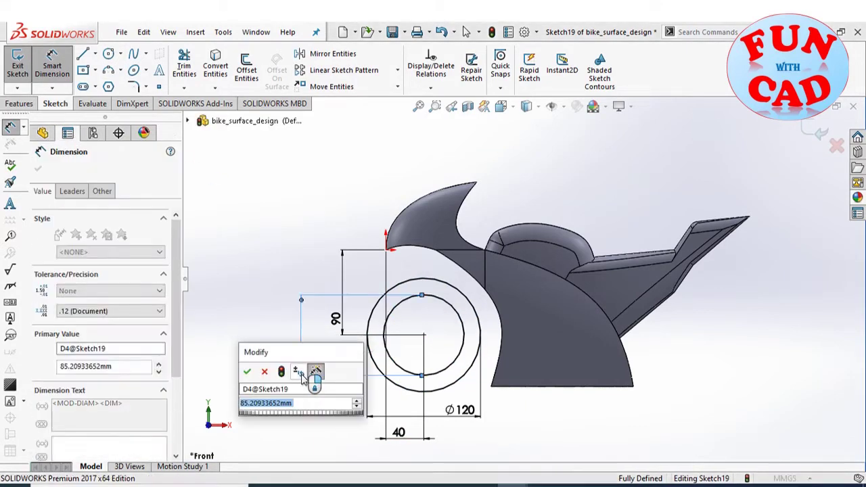
pyautogui.write('85')
pyautogui.press('Return')
# Step: Add a concentric hub circle at the wheel centre with a diameter of 30 mm
pyautogui.scroll(-2, 433, 312)
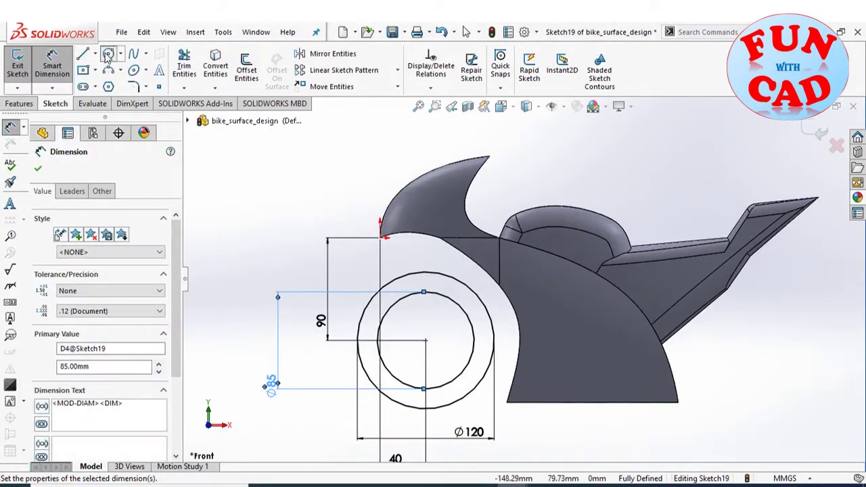
pyautogui.click(445, 366)
pyautogui.write('d')
pyautogui.write('30')
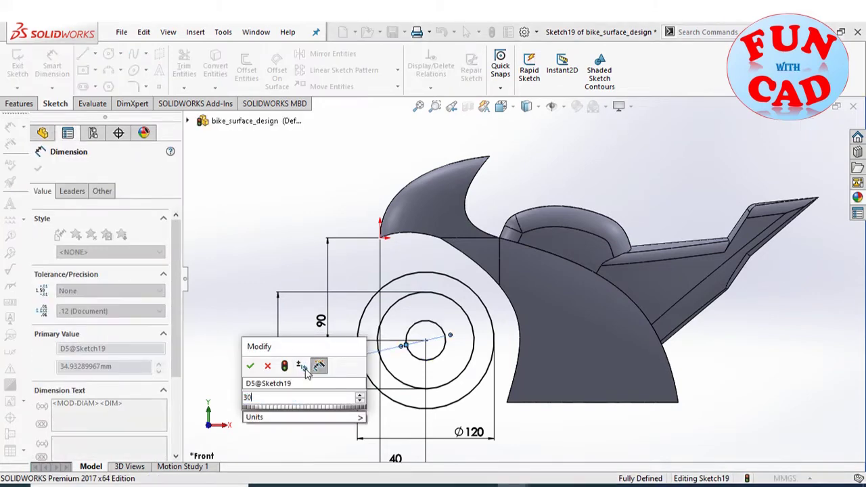
pyautogui.press('Return')
# Step: Sketch two closely spaced horizontal spoke lines from inside the hub circle across the rim circle, just below the wheel centre
pyautogui.click(132, 56)
pyautogui.scroll(-2, 443, 349)
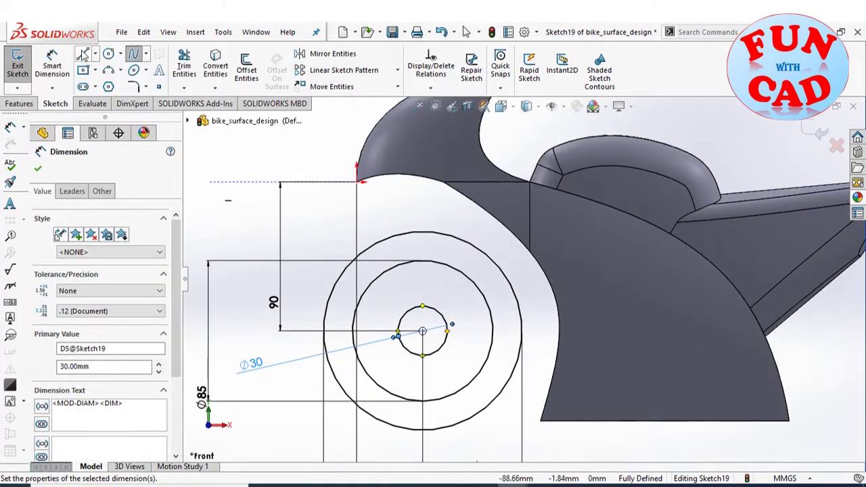
pyautogui.click(83, 55)
pyautogui.click(441, 337)
pyautogui.doubleClick(501, 337)
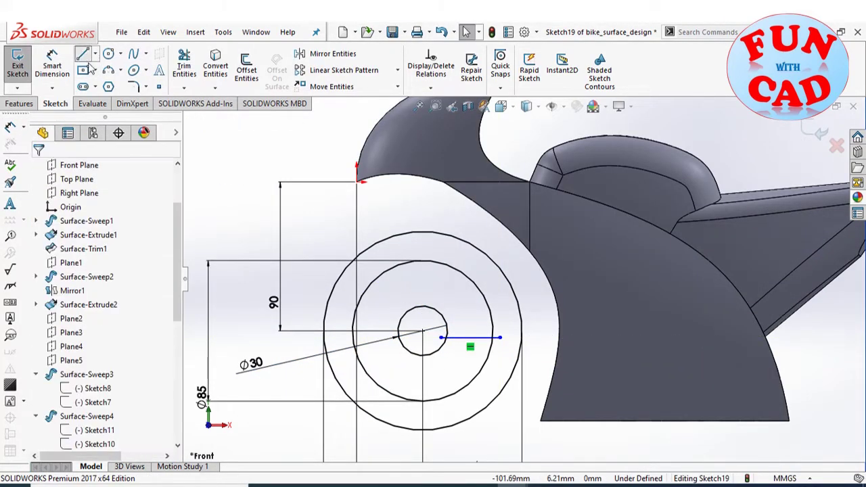
pyautogui.click(83, 55)
pyautogui.scroll(-1, 456, 332)
pyautogui.click(441, 338)
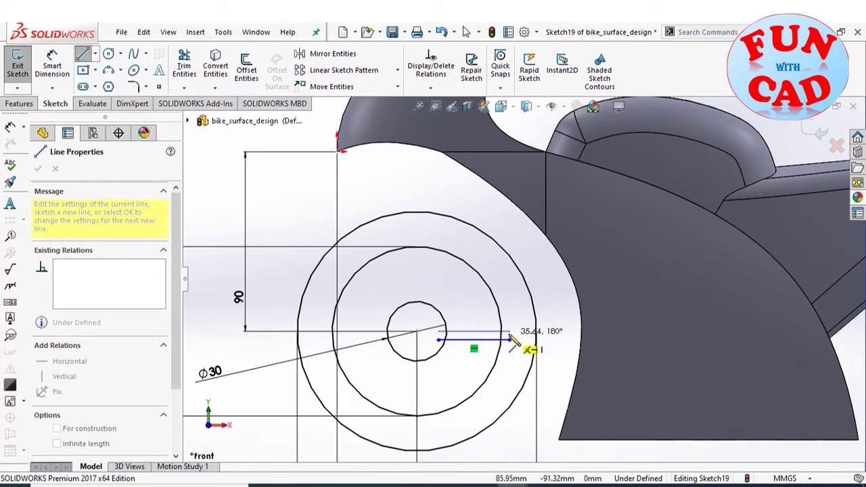
pyautogui.scroll(-2, 513, 349)
pyautogui.scroll(-2, 521, 331)
pyautogui.doubleClick(513, 317)
pyautogui.press('Escape')
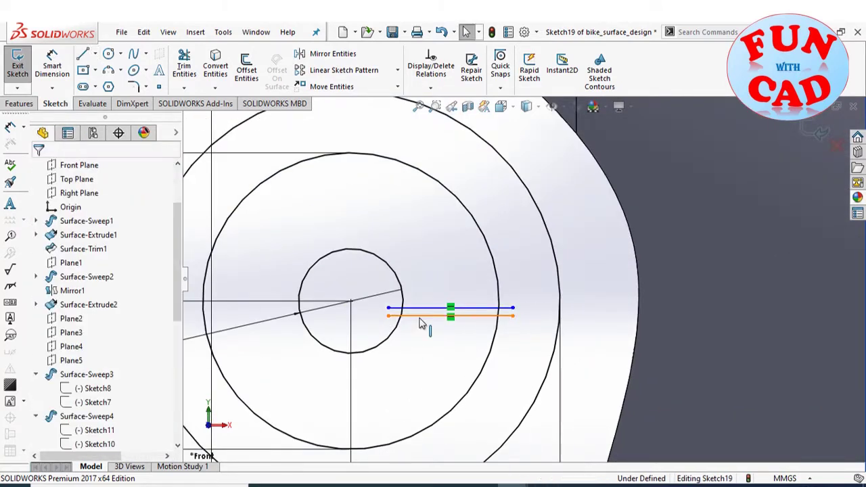
# Step: Copy the two spoke lines above the wheel centre and trim all four lines to the hub and rim circles
pyautogui.moveTo(474, 298); pyautogui.dragTo(423, 350)
pyautogui.moveTo(426, 308); pyautogui.dragTo(460, 292)
pyautogui.press('t')
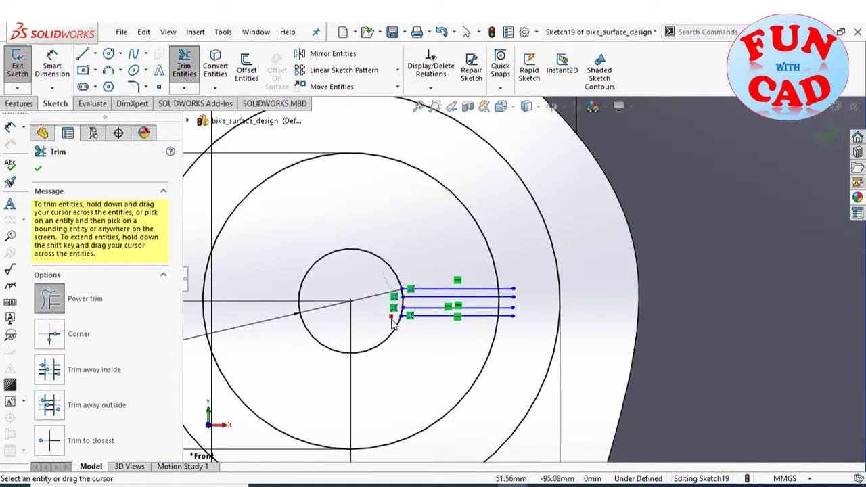
pyautogui.scroll(2, 513, 289)
pyautogui.press('Escape')
# Step: Pattern the four spoke lines circularly about the wheel centre with 5 equally spaced instances over 360 degrees
pyautogui.moveTo(525, 325); pyautogui.dragTo(437, 292)
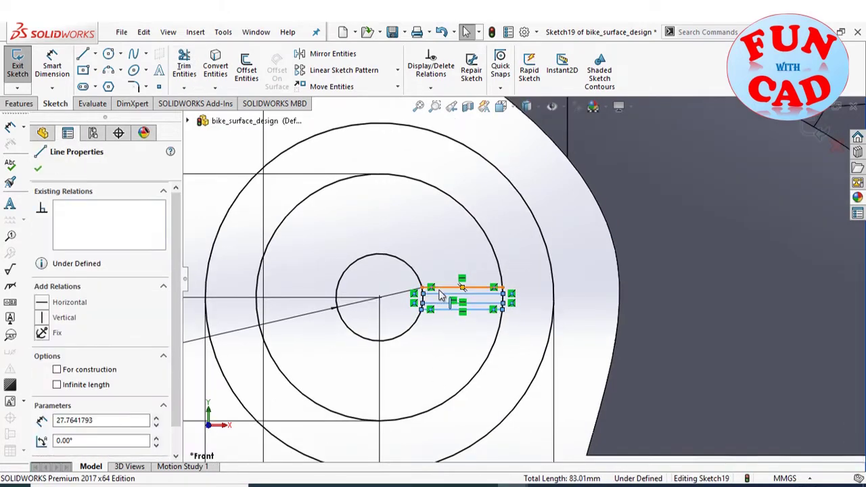
pyautogui.click(383, 105)
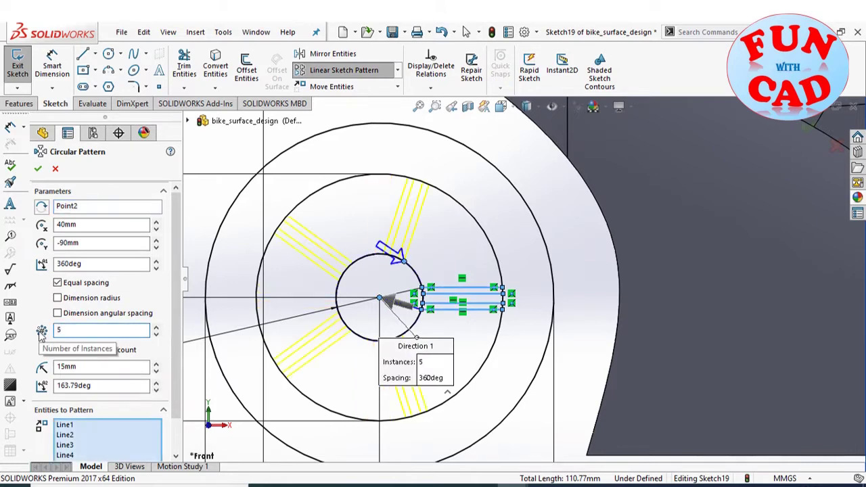
pyautogui.click(38, 169)
# Step: Trim away the hub circle's short arcs at the inner ends of the spoke ribs, keeping the arc between each rib pair
pyautogui.press('t')
pyautogui.scroll(3, 444, 319)
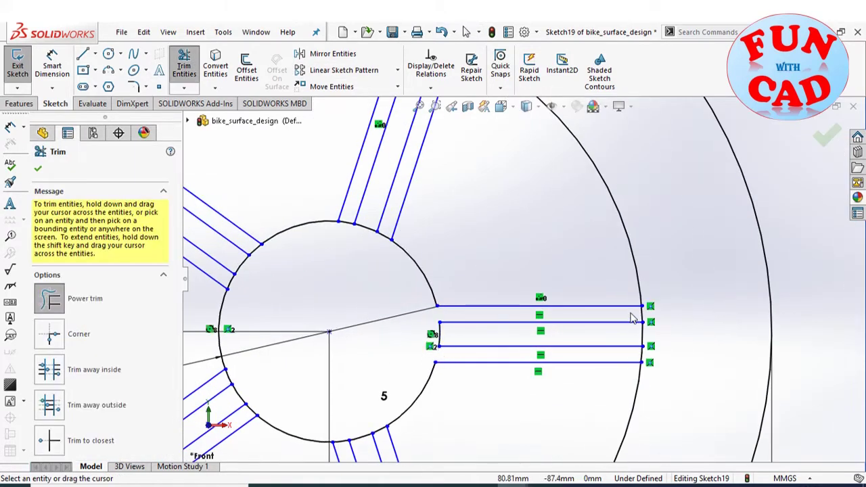
pyautogui.scroll(2, 523, 274)
pyautogui.scroll(-3, 379, 284)
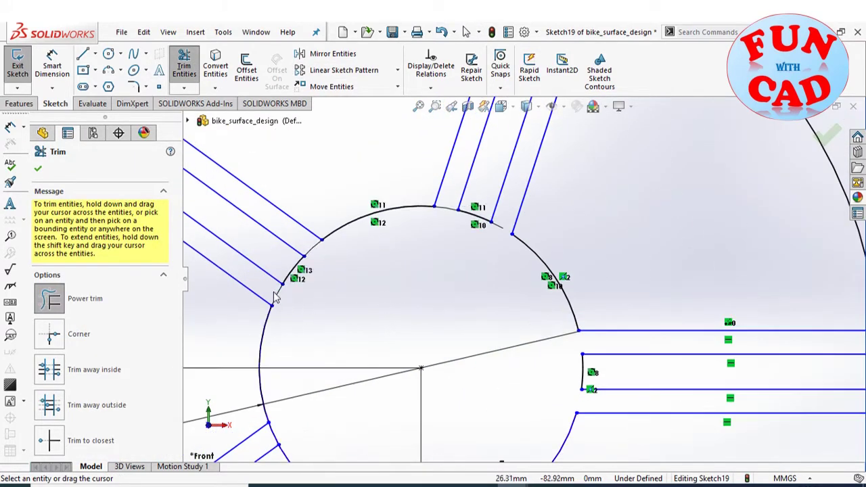
pyautogui.scroll(2, 276, 298)
pyautogui.click(368, 395)
pyautogui.press('Escape')
pyautogui.click(184, 64)
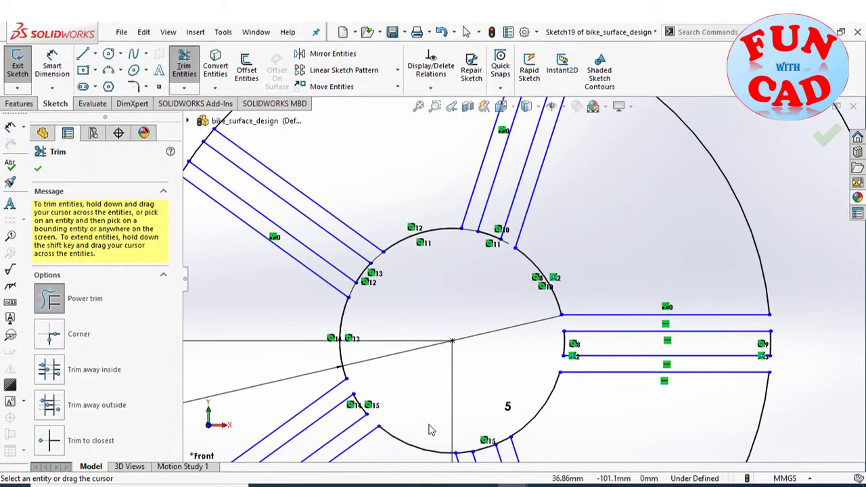
pyautogui.scroll(3, 429, 430)
pyautogui.moveTo(534, 422); pyautogui.dragTo(293, 283)
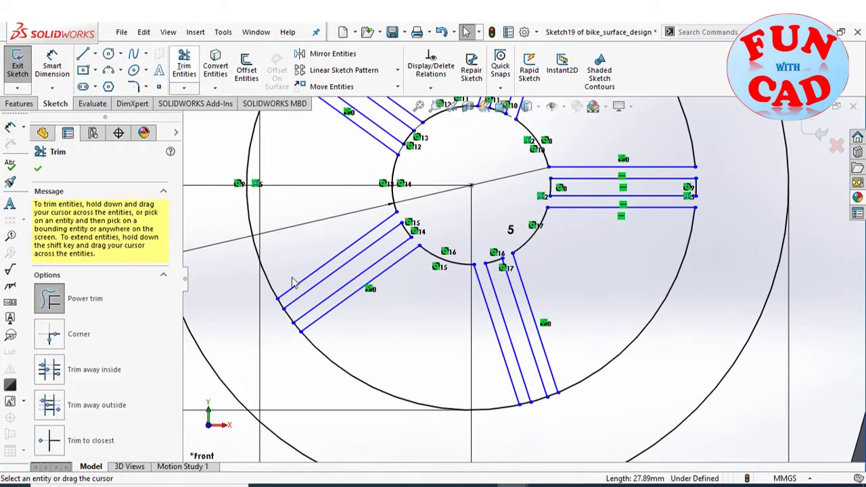
# Step: Trim away the rim circle's short arcs at the outer ends of the spoke ribs and finish the wheel sketch
pyautogui.scroll(3, 515, 305)
pyautogui.scroll(-3, 499, 140)
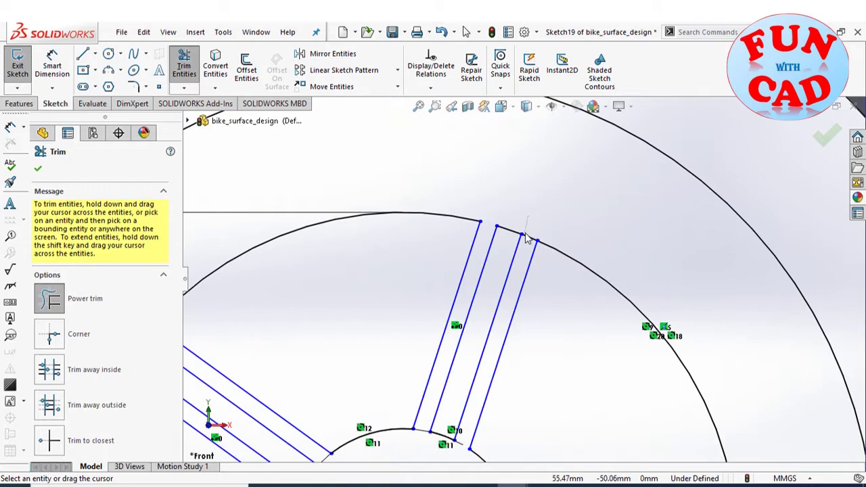
pyautogui.scroll(2, 474, 203)
pyautogui.scroll(-2, 422, 239)
pyautogui.scroll(3, 421, 239)
pyautogui.scroll(-2, 582, 298)
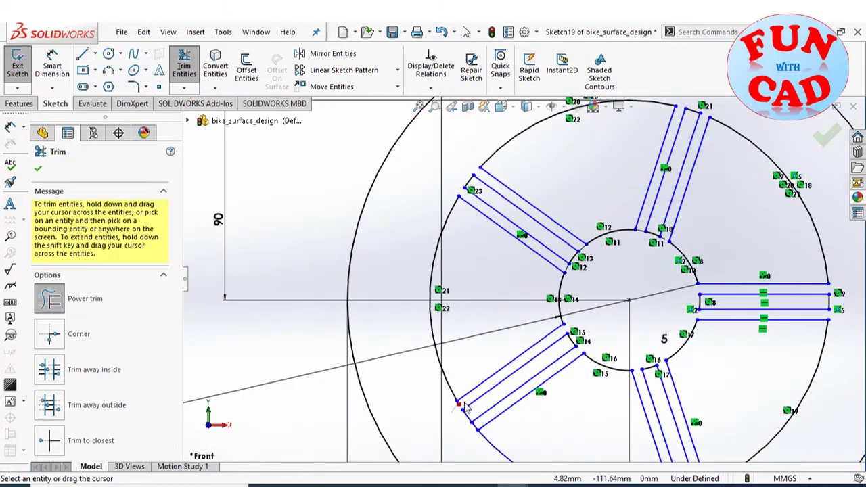
pyautogui.press('z')
pyautogui.click(827, 135)
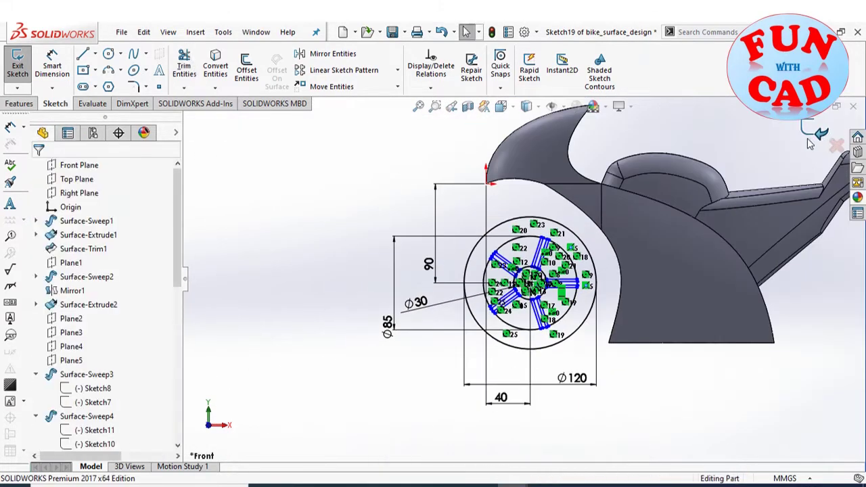
pyautogui.click(818, 136)
# Step: Extrude the wheel sketch as a solid with a mid-plane depth of 35 mm
pyautogui.scroll(-4, 483, 262)
pyautogui.click(25, 68)
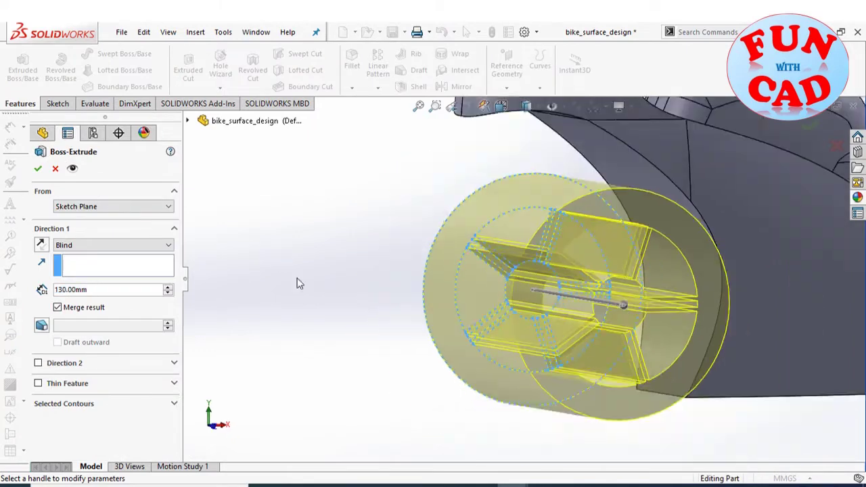
pyautogui.click(113, 244)
pyautogui.click(75, 305)
pyautogui.write('50')
pyautogui.press('Return')
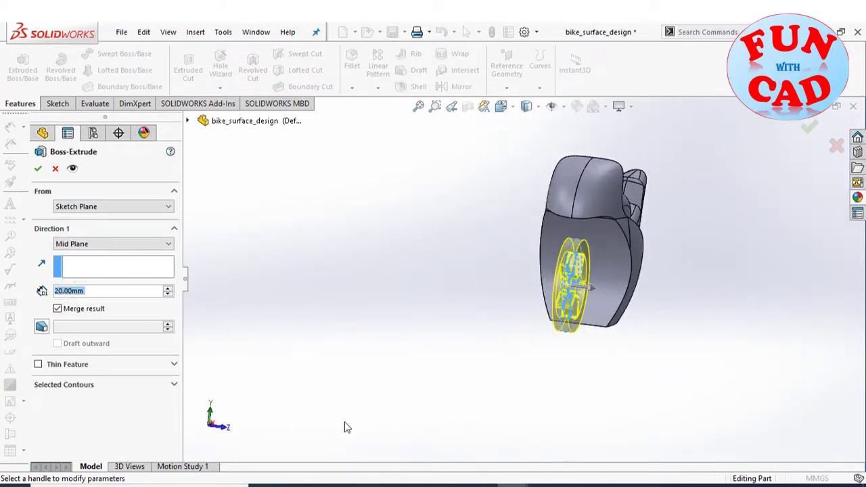
pyautogui.moveTo(560, 320); pyautogui.dragTo(559, 297, button='middle')
pyautogui.moveTo(406, 366); pyautogui.dragTo(501, 368, button='middle')
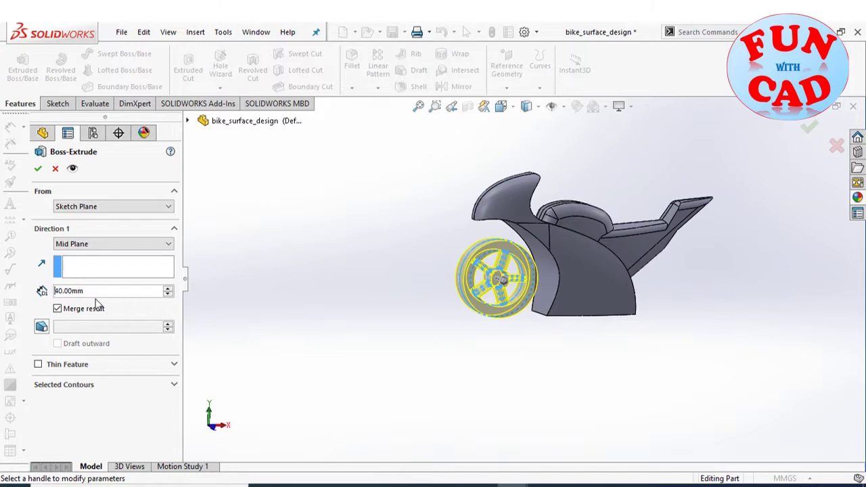
pyautogui.click(810, 126)
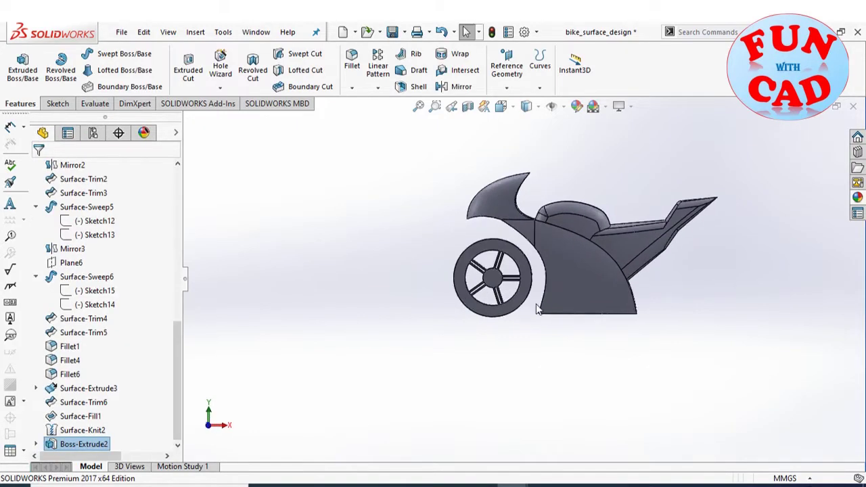
# Step: Fillet both outer circular edges of the wheel with a 15 mm radius
pyautogui.scroll(-4, 521, 249)
pyautogui.click(352, 68)
pyautogui.click(517, 244)
pyautogui.moveTo(517, 243); pyautogui.dragTo(486, 298, button='middle')
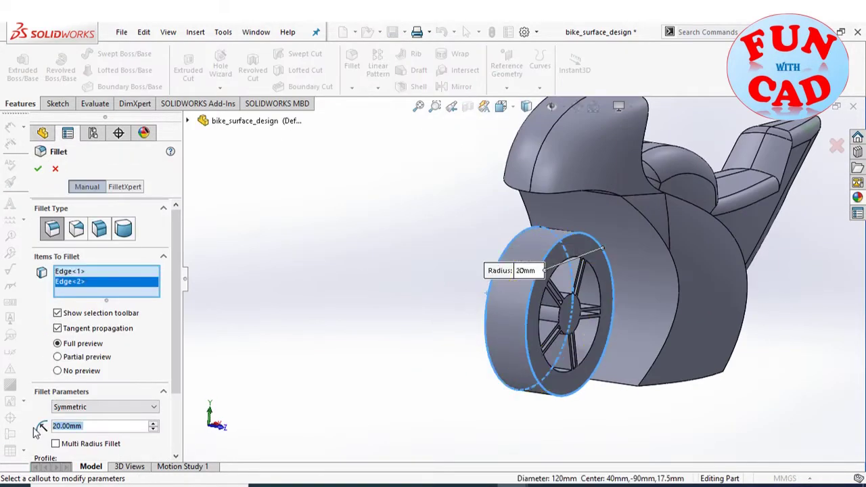
pyautogui.click(38, 169)
# Step: Fillet one spoke-to-rim corner edge at each of the five spokes with a 5 mm radius
pyautogui.moveTo(468, 415); pyautogui.dragTo(398, 407, button='middle')
pyautogui.scroll(5, 398, 407)
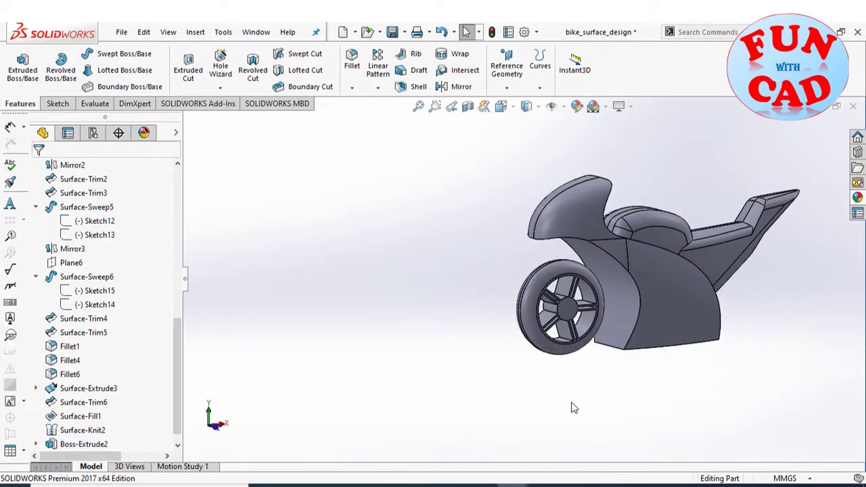
pyautogui.click(352, 61)
pyautogui.scroll(5, 590, 324)
pyautogui.click(566, 264)
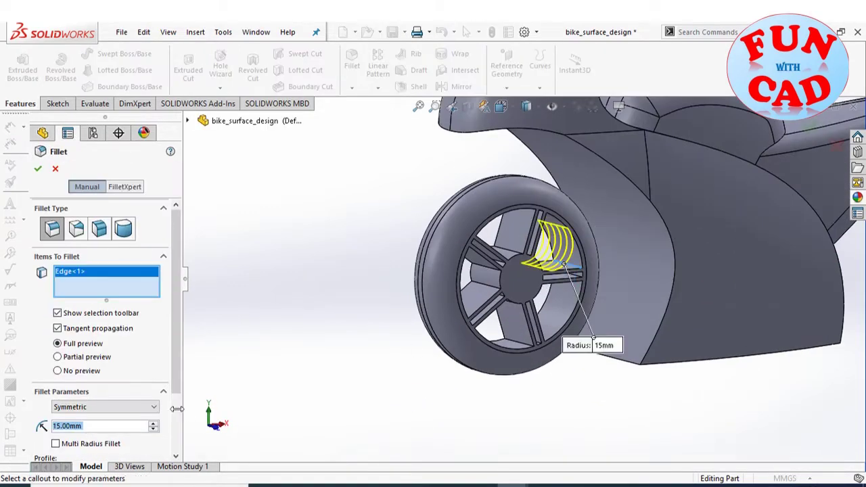
pyautogui.moveTo(488, 257); pyautogui.dragTo(516, 229, button='middle')
pyautogui.scroll(3, 478, 271)
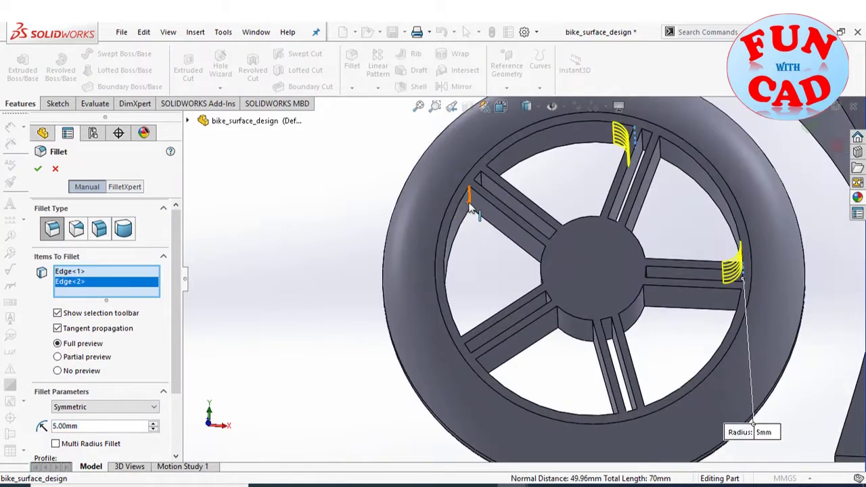
pyautogui.click(472, 210)
pyautogui.click(460, 339)
pyautogui.click(548, 406)
pyautogui.scroll(-2, 572, 398)
pyautogui.press('Return')
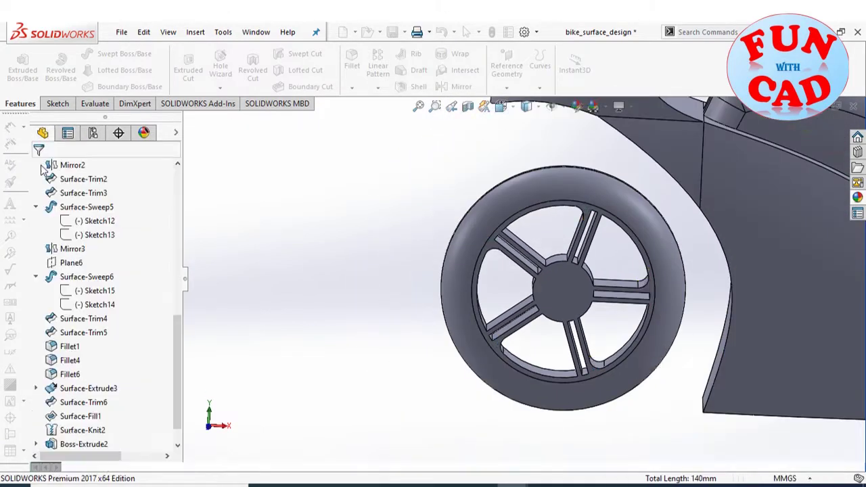
# Step: Edit the 5 mm spoke fillet and add further spoke corner edges along the rim plus two at the hub
pyautogui.scroll(2, 603, 322)
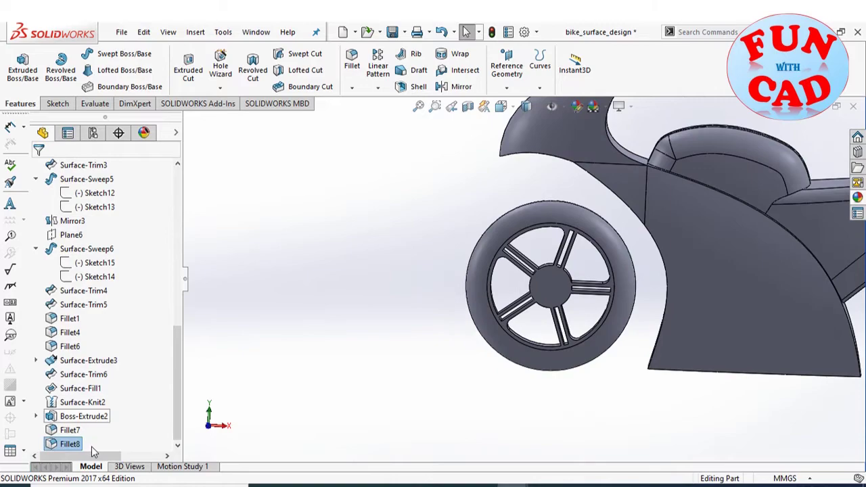
pyautogui.click(93, 447)
pyautogui.scroll(-3, 516, 277)
pyautogui.click(518, 274)
pyautogui.click(516, 299)
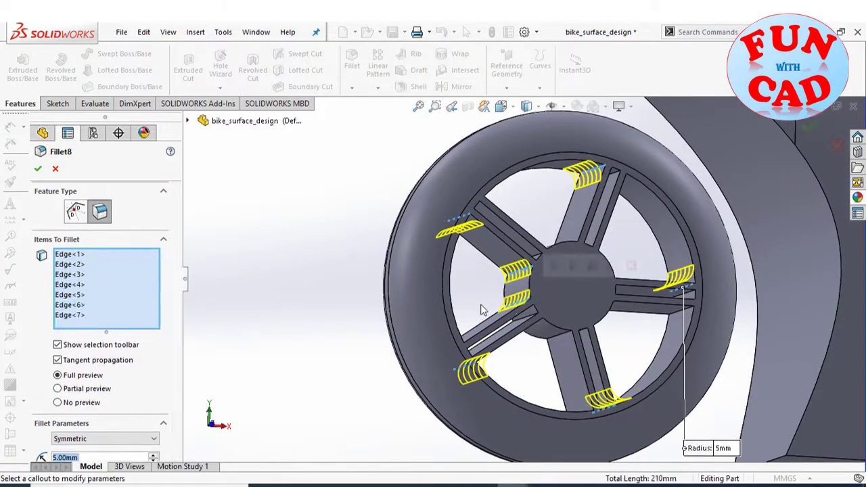
pyautogui.moveTo(482, 310); pyautogui.dragTo(441, 373, button='middle')
pyautogui.click(519, 421)
pyautogui.click(532, 406)
pyautogui.moveTo(532, 406); pyautogui.dragTo(641, 326, button='middle')
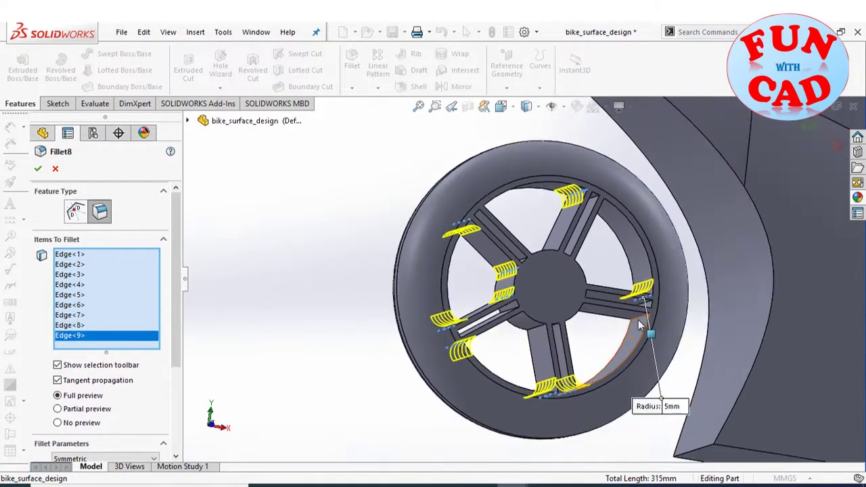
# Step: Add the remaining spoke corner edges at hub and rim to the fillet, twenty edges in all, and apply it
pyautogui.click(535, 331)
pyautogui.moveTo(535, 332); pyautogui.dragTo(580, 354, button='middle')
pyautogui.click(520, 341)
pyautogui.click(593, 311)
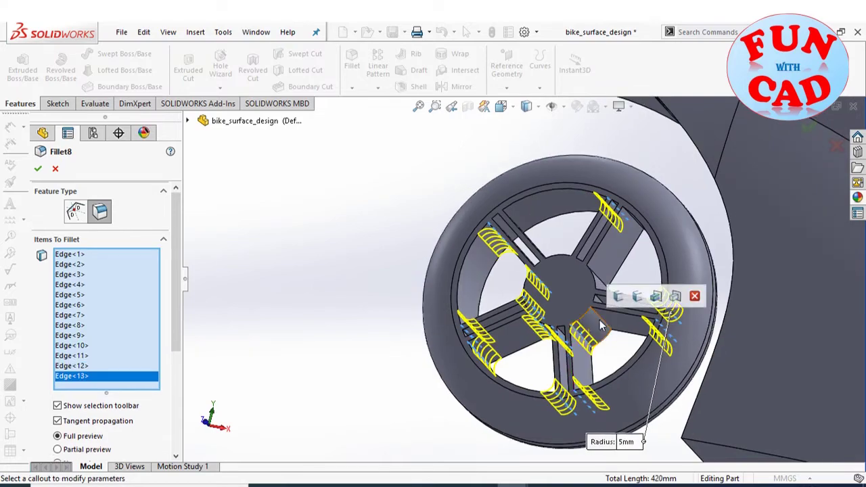
pyautogui.click(596, 318)
pyautogui.moveTo(595, 319); pyautogui.dragTo(616, 344, button='middle')
pyautogui.moveTo(591, 291); pyautogui.dragTo(542, 257, button='middle')
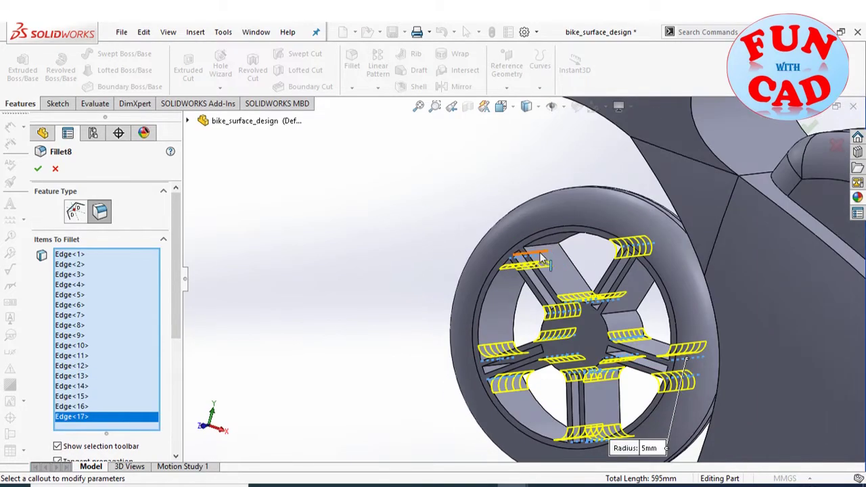
pyautogui.moveTo(622, 320); pyautogui.dragTo(658, 319, button='middle')
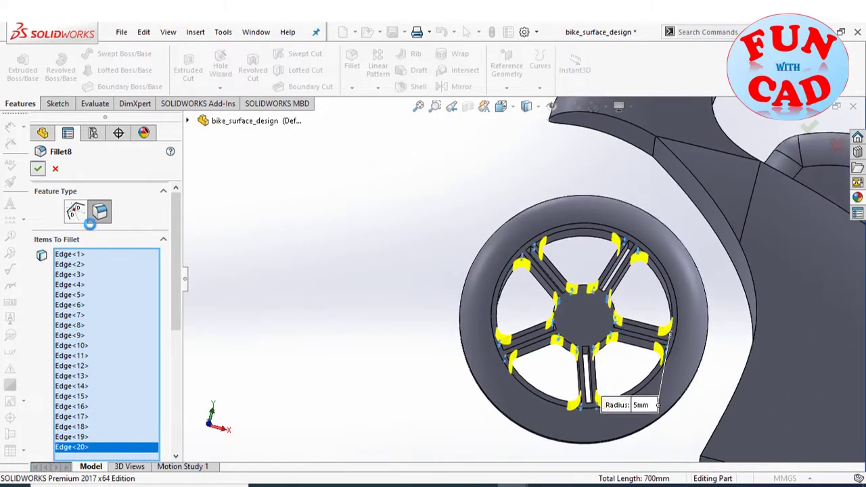
pyautogui.click(37, 169)
pyautogui.moveTo(521, 339); pyautogui.dragTo(489, 374, button='middle')
pyautogui.hotkey('ctrl', '1')
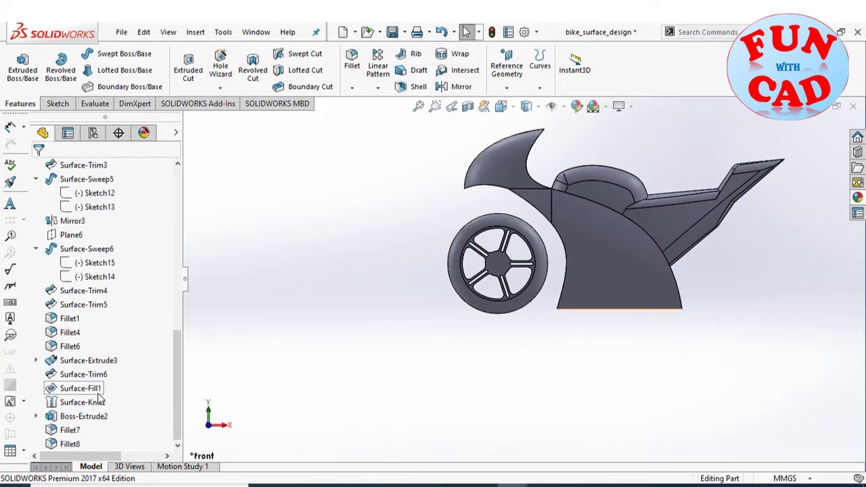
pyautogui.click(69, 444)
pyautogui.click(383, 67)
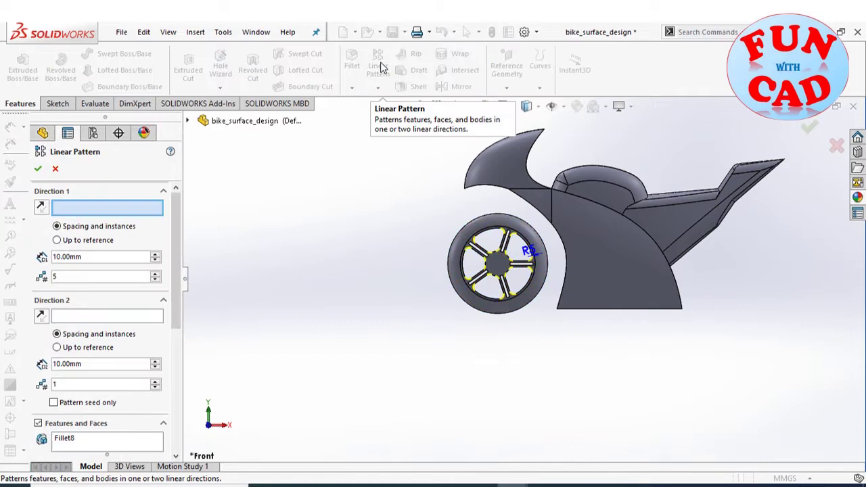
pyautogui.click(56, 169)
# Step: Set up a linear pattern with the Front Plane as direction, 335 mm spacing and 2 instances
pyautogui.scroll(10, 86, 254)
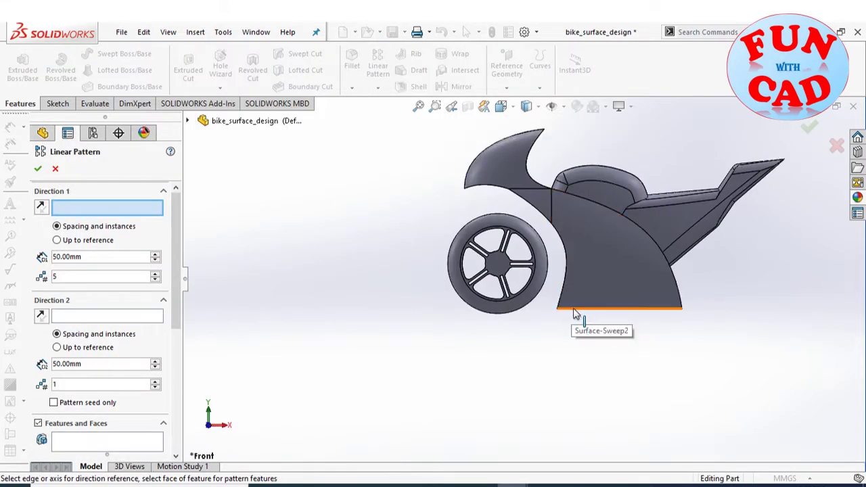
pyautogui.click(188, 121)
pyautogui.click(254, 204)
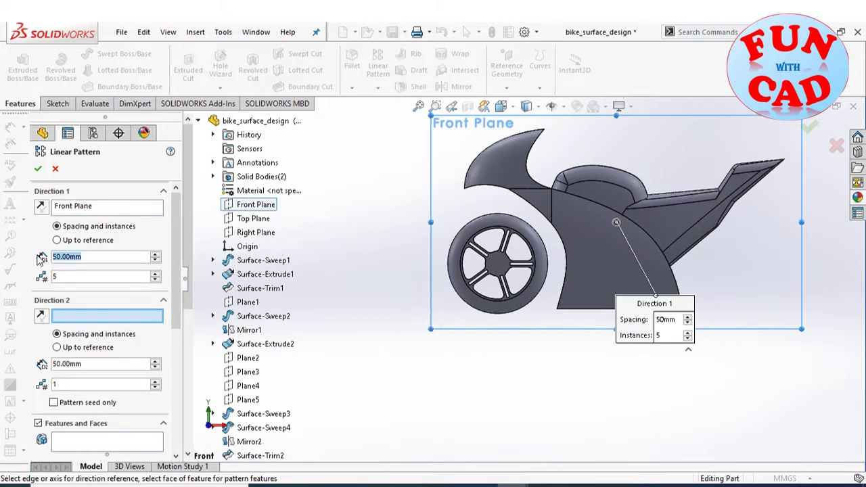
pyautogui.write('335')
pyautogui.press('Return')
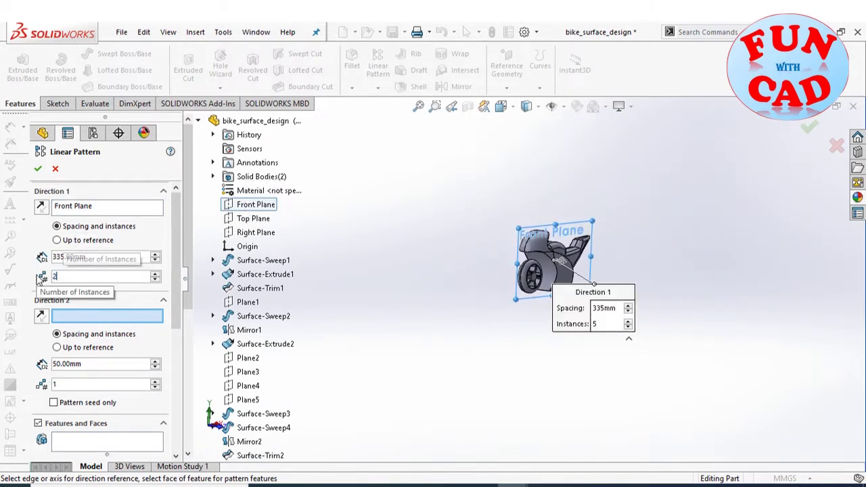
pyautogui.press('Return')
# Step: Pattern bodies instead of features and choose the wheel's solid body Fillet8
pyautogui.scroll(-5, 104, 442)
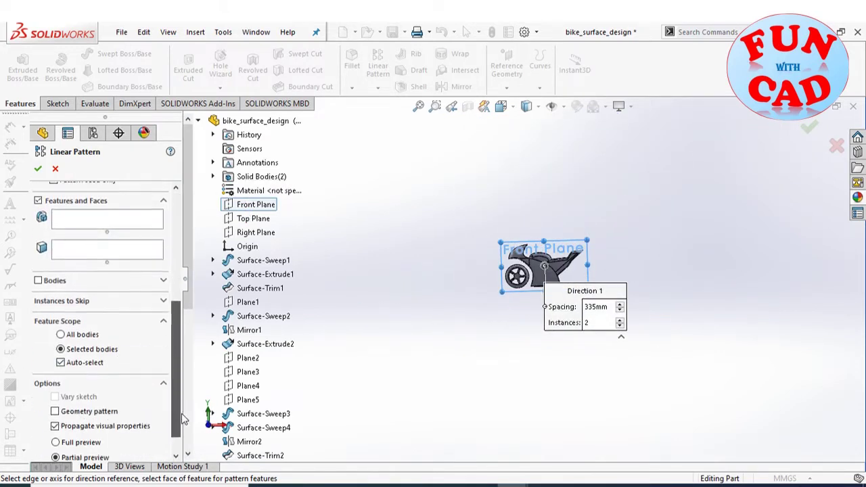
pyautogui.click(38, 300)
pyautogui.click(212, 177)
pyautogui.click(261, 205)
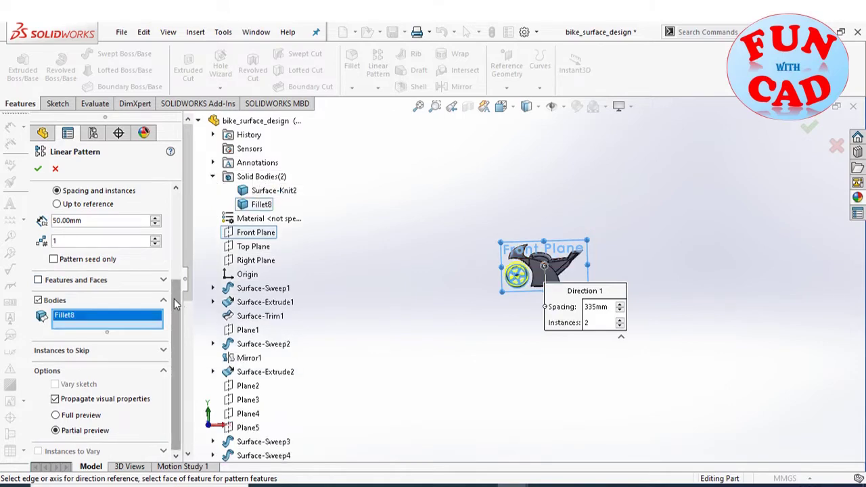
# Step: Change the pattern direction to the Right Plane and create the rear wheel copy
pyautogui.scroll(5, 174, 304)
pyautogui.click(107, 206)
pyautogui.click(253, 246)
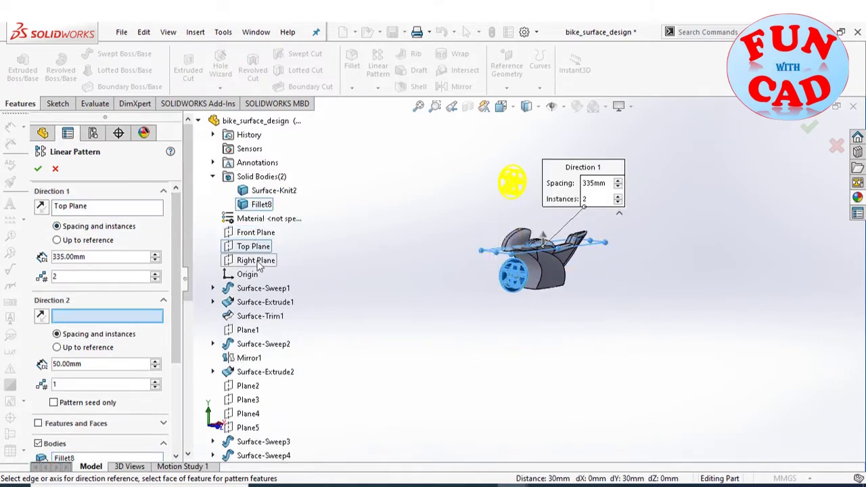
pyautogui.click(255, 262)
pyautogui.click(38, 170)
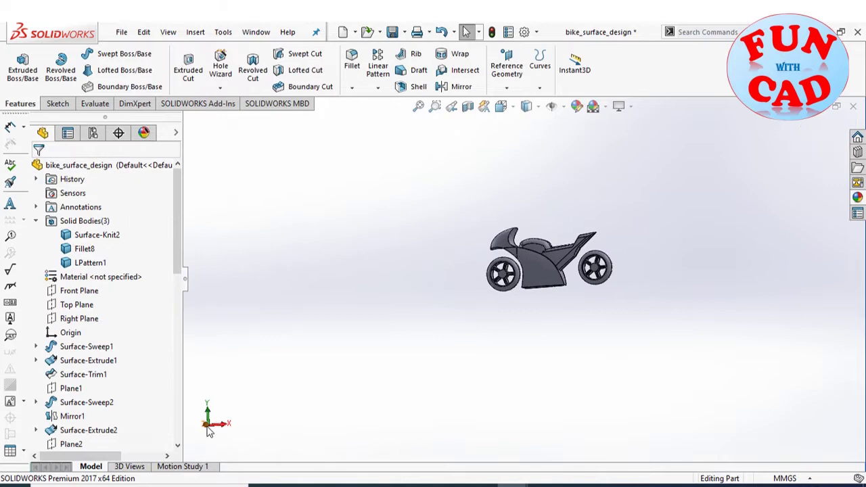
pyautogui.hotkey('ctrl', '1')
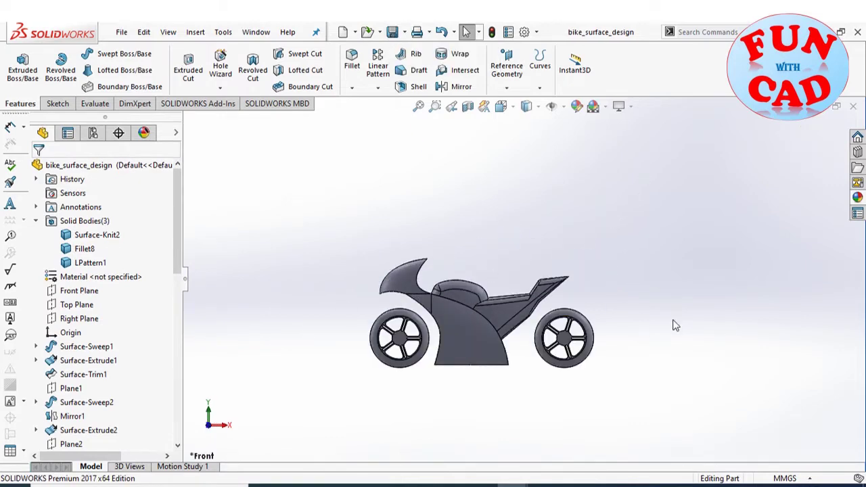
# Step: Start a sketch on the Front Plane and draw a small circle at the centre of each wheel
pyautogui.moveTo(674, 326); pyautogui.dragTo(711, 339, button='middle')
pyautogui.hotkey('ctrl', '1')
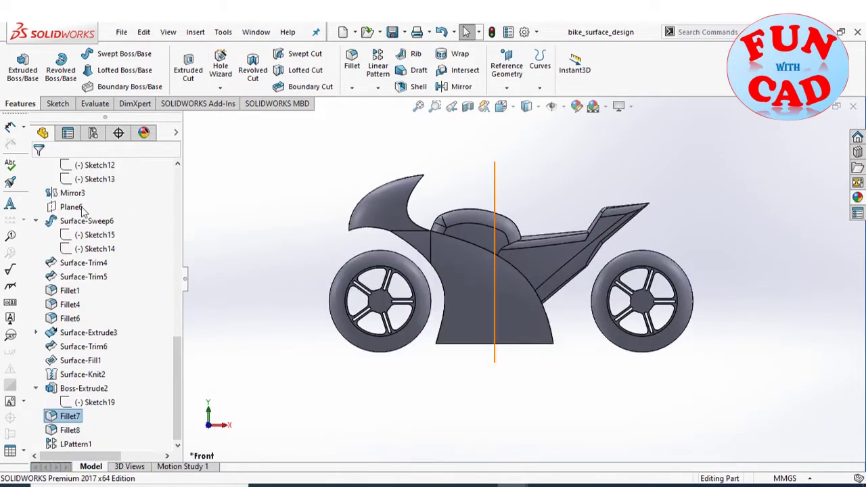
pyautogui.scroll(10, 81, 212)
pyautogui.click(81, 292)
pyautogui.click(108, 271)
pyautogui.click(108, 54)
pyautogui.scroll(-5, 349, 309)
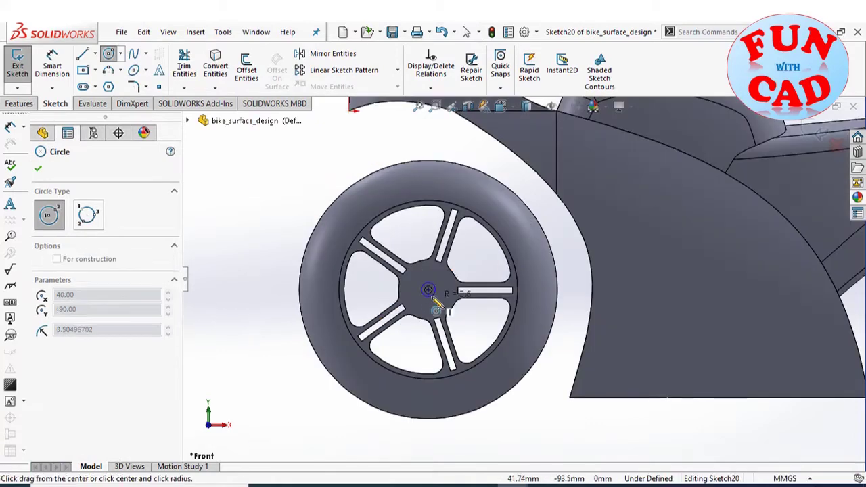
pyautogui.click(437, 308)
pyautogui.scroll(3, 437, 308)
pyautogui.scroll(-2, 643, 284)
pyautogui.press('Escape')
pyautogui.scroll(3, 584, 284)
# Step: Dimension the diameters of the rear and front hub circles to 15 mm
pyautogui.press('d')
pyautogui.click(583, 283)
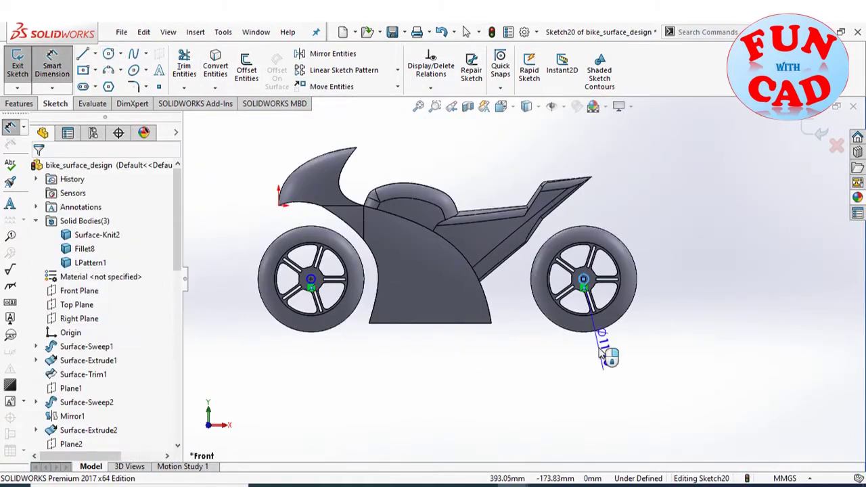
pyautogui.click(602, 356)
pyautogui.write('15')
pyautogui.press('Return')
pyautogui.click(311, 279)
pyautogui.click(356, 353)
pyautogui.press('Return')
# Step: Change both hub circle diameters to 12 mm and finish the sketch
pyautogui.scroll(3, 365, 288)
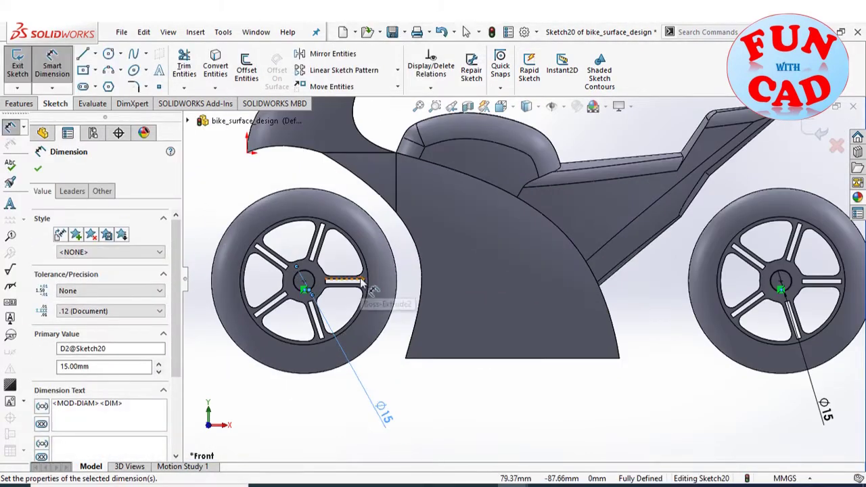
pyautogui.doubleClick(383, 413)
pyautogui.write('12')
pyautogui.press('Return')
pyautogui.doubleClick(825, 409)
pyautogui.write('12')
pyautogui.press('Return')
pyautogui.click(38, 169)
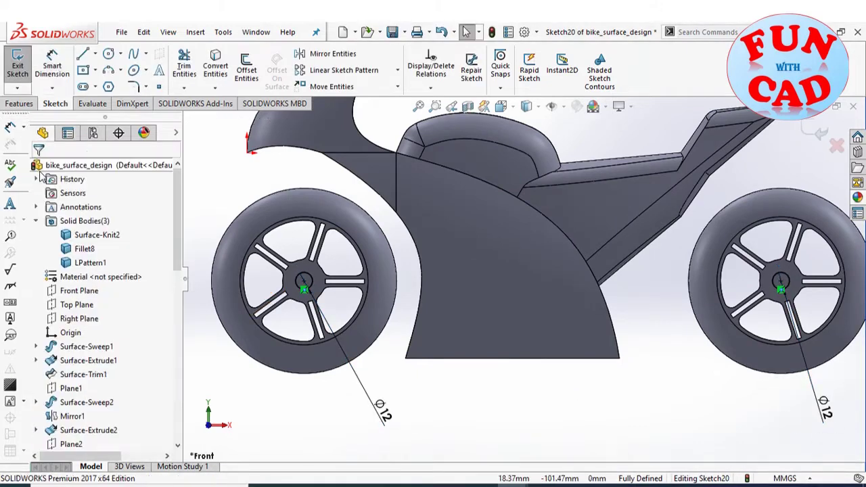
pyautogui.click(17, 65)
# Step: Extrude the two hub circles as axles with a mid-plane depth of 70 mm
pyautogui.click(19, 104)
pyautogui.click(22, 66)
pyautogui.click(113, 243)
pyautogui.click(85, 312)
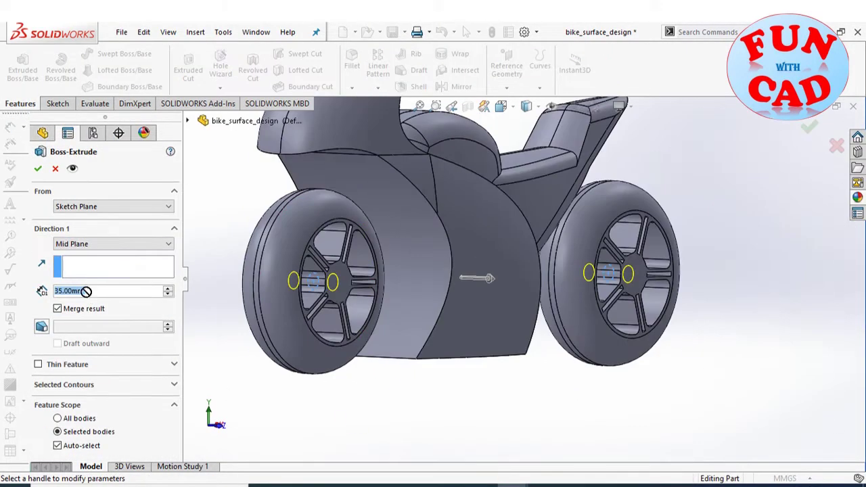
pyautogui.click(93, 293)
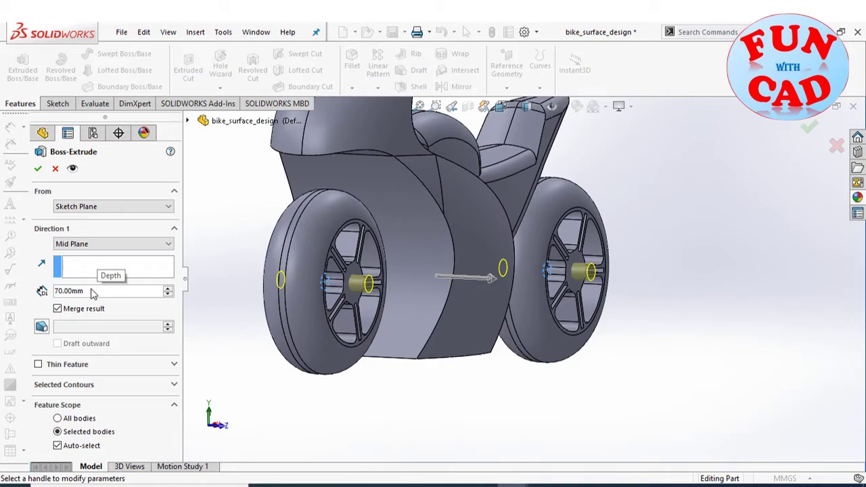
pyautogui.click(38, 169)
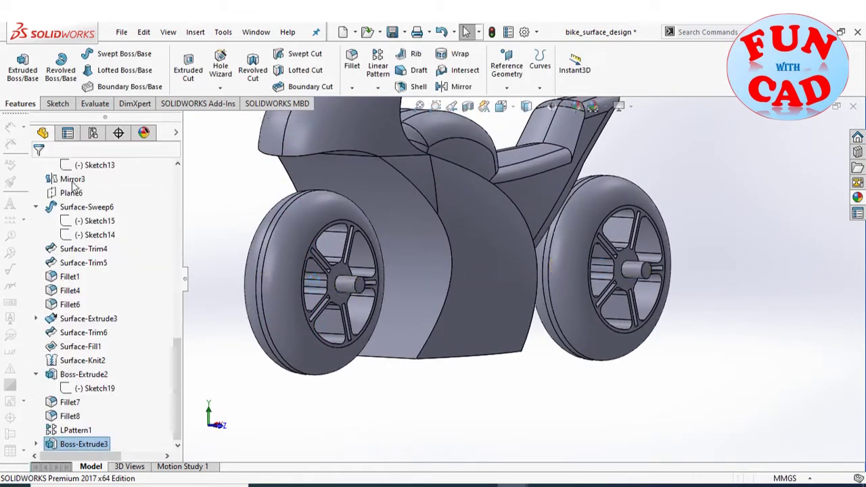
# Step: Sketch a circle around the front wheel's axle in a new sketch and set its diameter to 12 mm
pyautogui.moveTo(234, 410); pyautogui.dragTo(383, 405, button='middle')
pyautogui.hotkey('ctrl', '1')
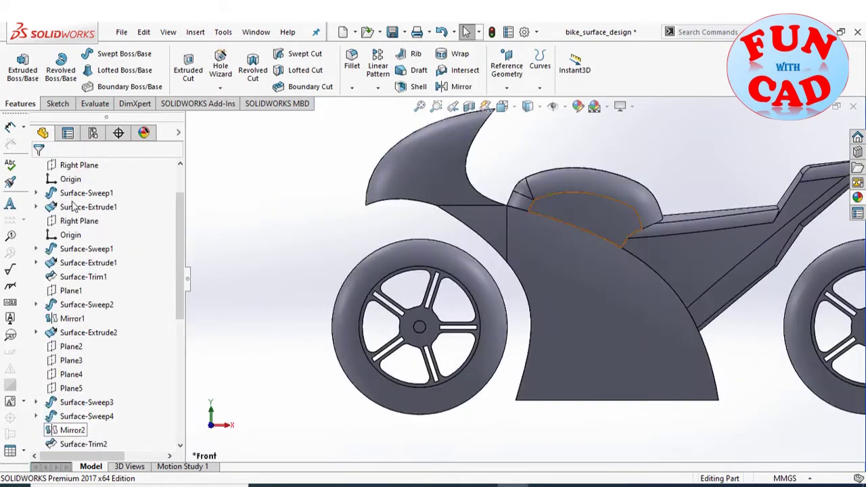
pyautogui.click(108, 53)
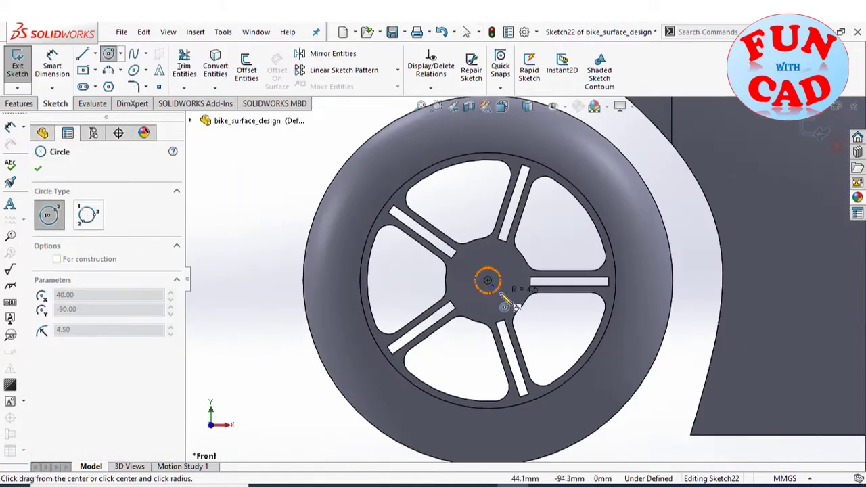
pyautogui.click(487, 283)
pyautogui.click(497, 264)
pyautogui.click(52, 66)
pyautogui.click(497, 264)
pyautogui.click(450, 345)
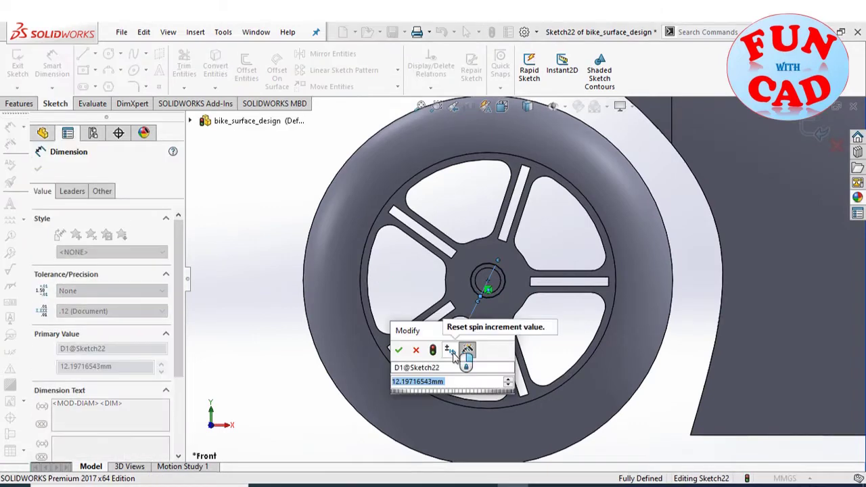
pyautogui.write('10')
pyautogui.press('Return')
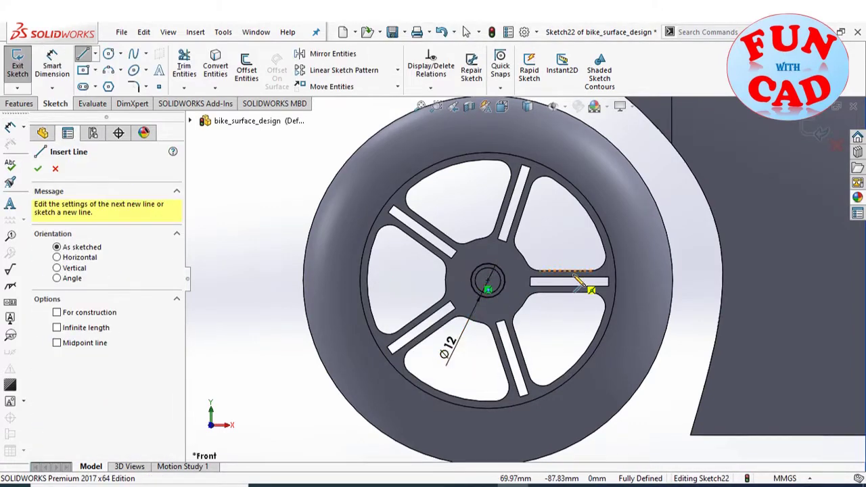
# Step: Sketch two parallel lines from opposite sides of the 12 mm circle towards the upper spoke, joined by a perpendicular cross line
pyautogui.scroll(3, 488, 288)
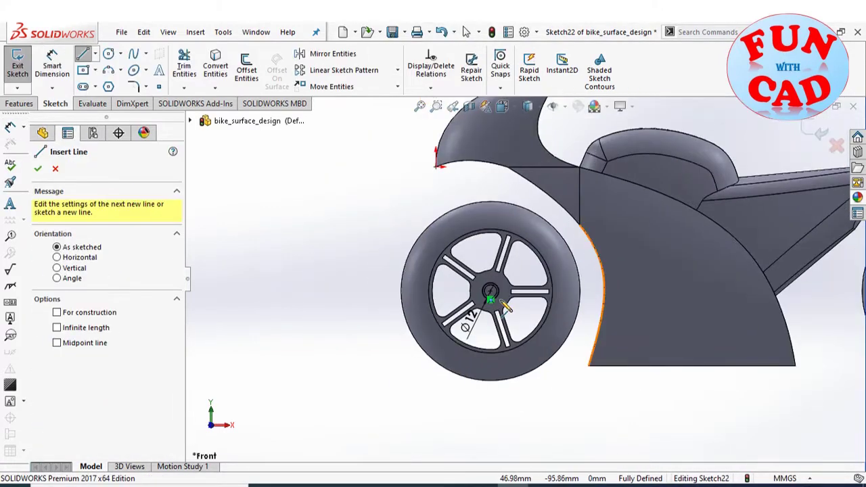
pyautogui.click(489, 291)
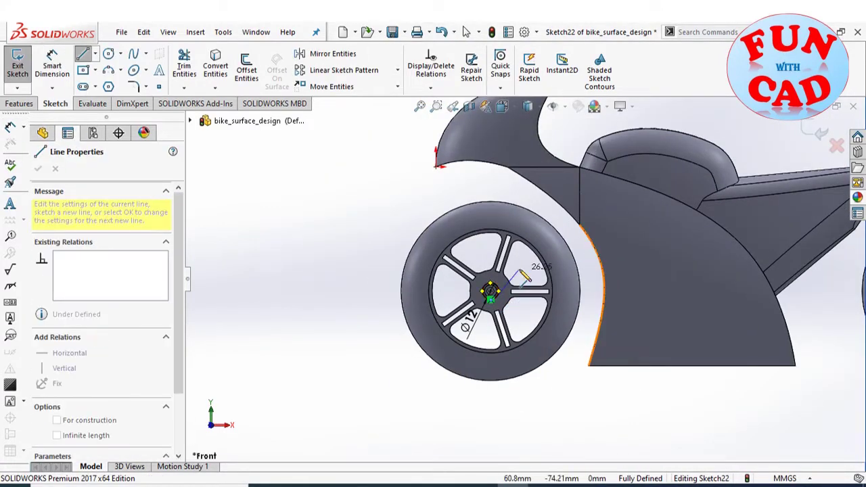
pyautogui.scroll(-4, 498, 256)
pyautogui.click(497, 251)
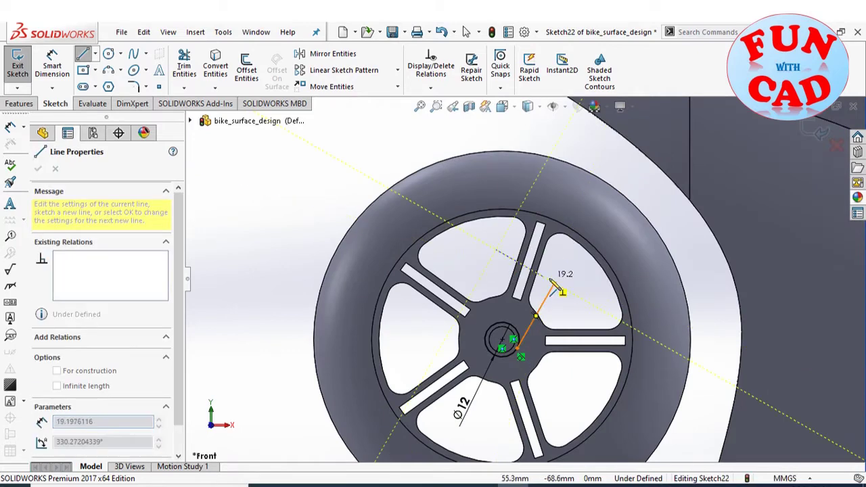
pyautogui.press('Escape')
# Step: Move the cross line closer to the axle circle so the two side lines become shorter
pyautogui.scroll(-4, 525, 266)
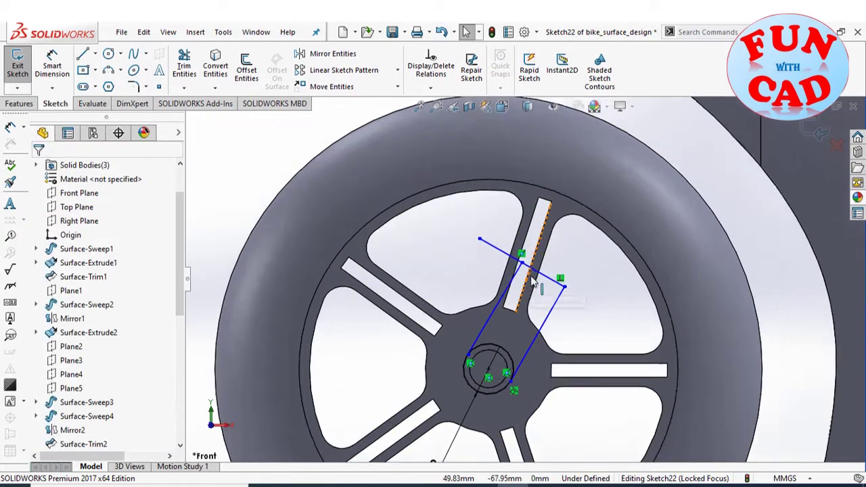
pyautogui.moveTo(487, 361); pyautogui.dragTo(502, 369)
pyautogui.scroll(-3, 482, 446)
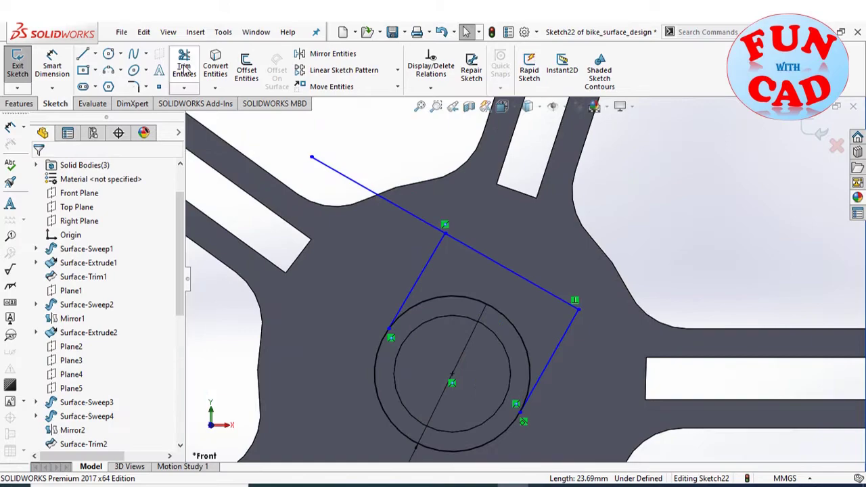
# Step: Trim the excess pieces off the axle bracket profile and finish the sketch
pyautogui.click(183, 70)
pyautogui.moveTo(413, 318); pyautogui.dragTo(473, 379)
pyautogui.click(108, 53)
pyautogui.press('Escape')
pyautogui.click(18, 64)
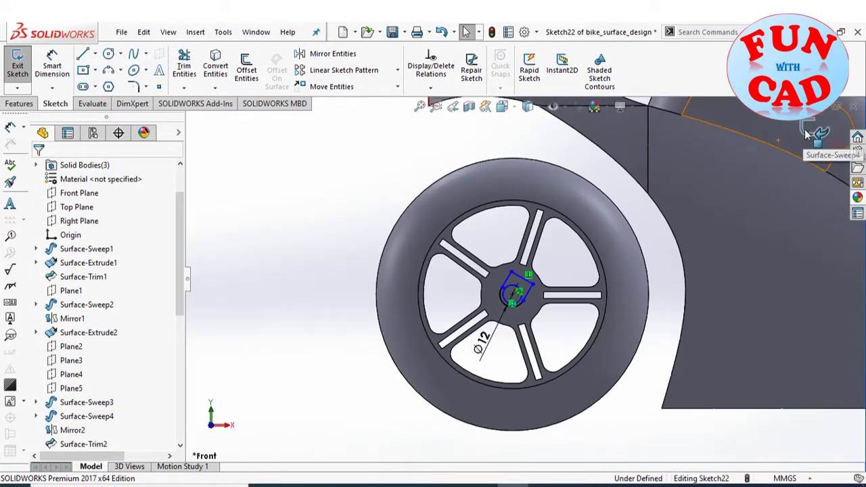
# Step: Extrude the axle bracket profile 2 mm thick, starting at a 30 mm offset from its sketch plane
pyautogui.click(22, 68)
pyautogui.click(108, 207)
pyautogui.click(82, 236)
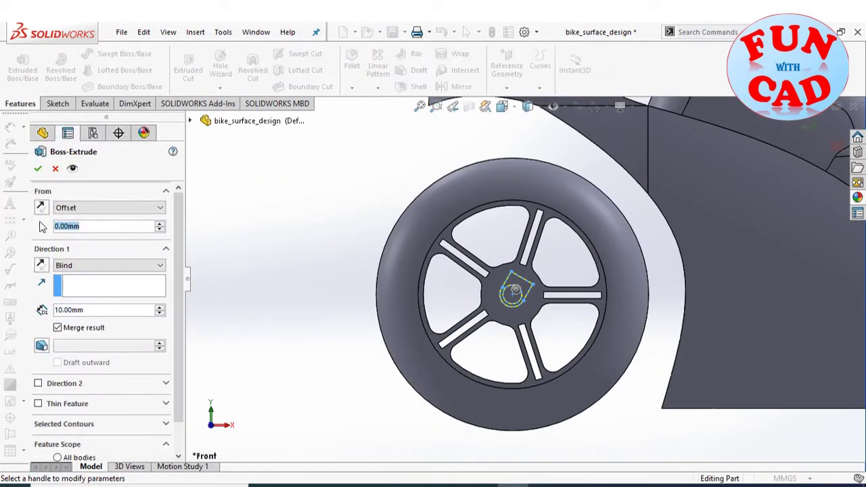
pyautogui.moveTo(352, 285); pyautogui.dragTo(284, 271, button='middle')
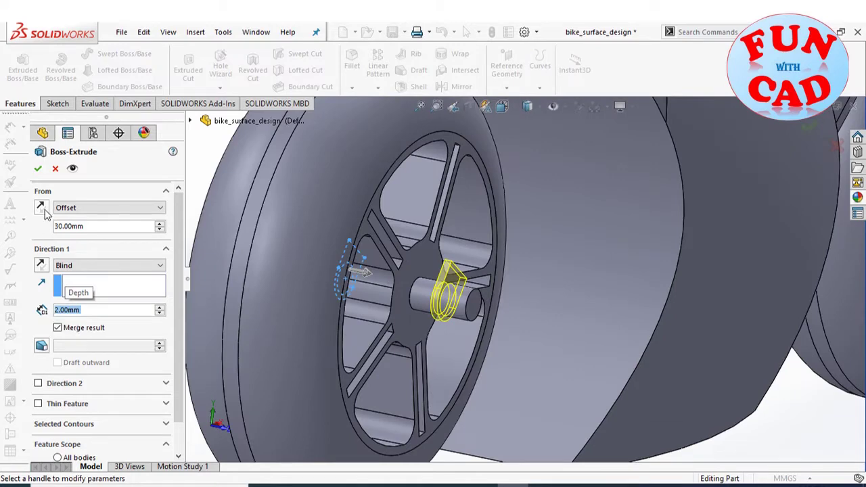
pyautogui.scroll(3, 449, 307)
pyautogui.moveTo(448, 308)
pyautogui.mouseDown(button='middle')
pyautogui.moveTo(406, 305)
pyautogui.moveTo(446, 308)
pyautogui.mouseUp(button='middle')
pyautogui.press('Return')
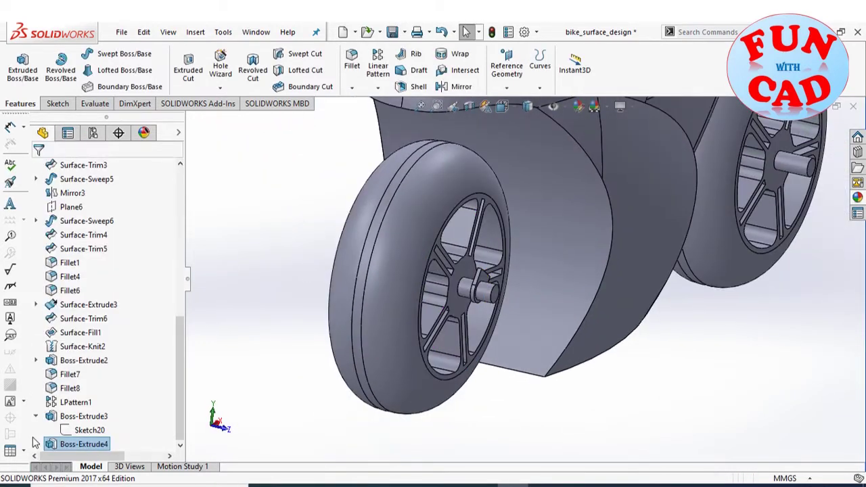
# Step: Extrude the same bracket profile 2 mm again on the wheel's opposite side, with a reversed 30 mm start offset
pyautogui.click(23, 68)
pyautogui.click(108, 207)
pyautogui.click(68, 237)
pyautogui.write('30.00mm')
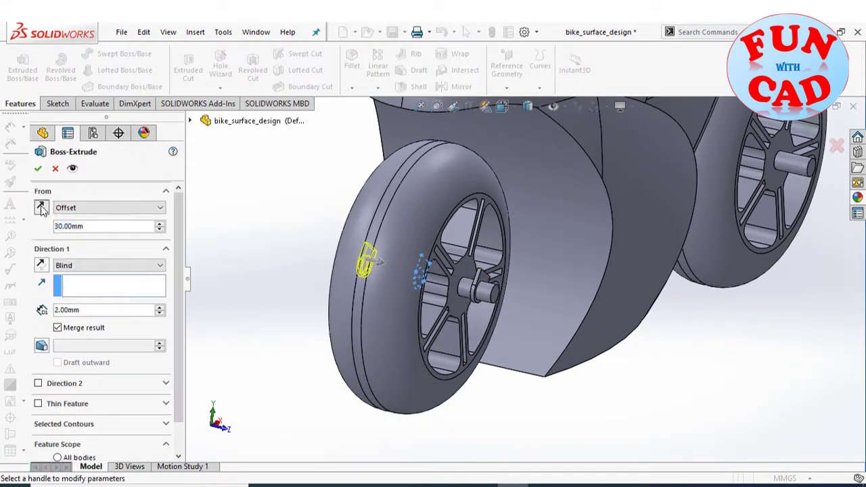
pyautogui.click(38, 170)
# Step: Start a sketch on the axle bracket's upper flat face and hide the Surface-Knit2 bike body
pyautogui.click(482, 293)
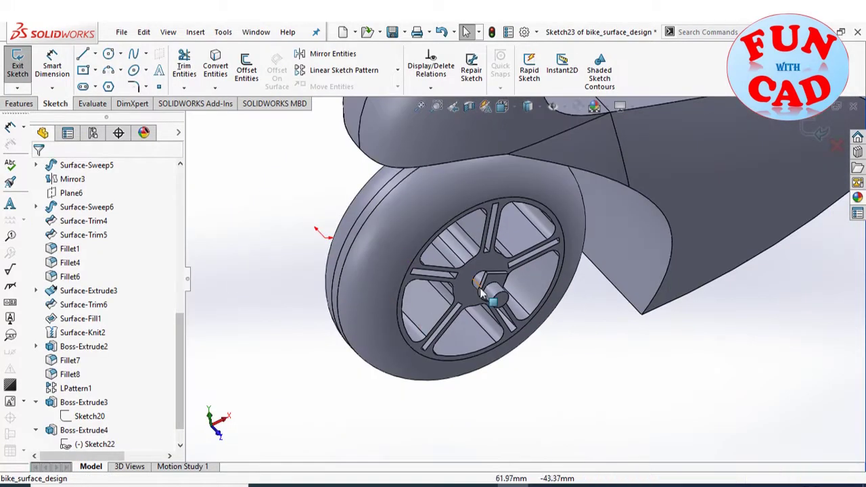
pyautogui.scroll(3, 482, 292)
pyautogui.rightClick(476, 286)
pyautogui.rightClick(78, 291)
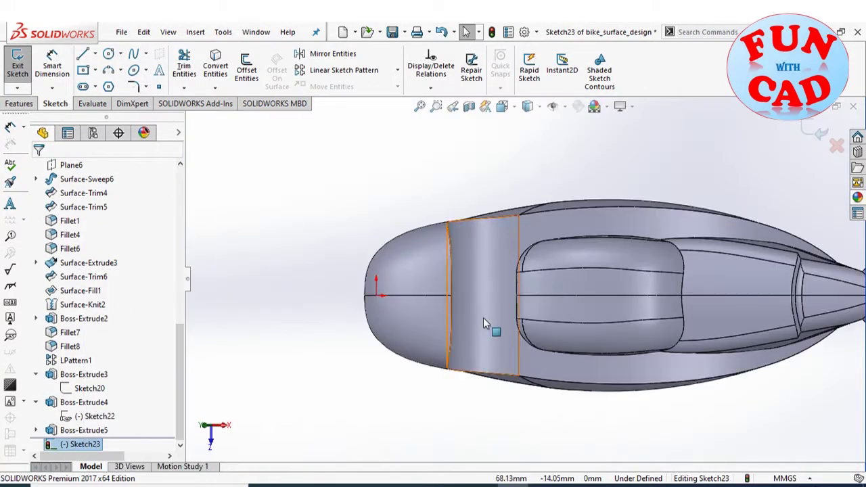
pyautogui.scroll(-3, 484, 324)
pyautogui.scroll(10, 101, 305)
pyautogui.click(36, 220)
pyautogui.rightClick(97, 235)
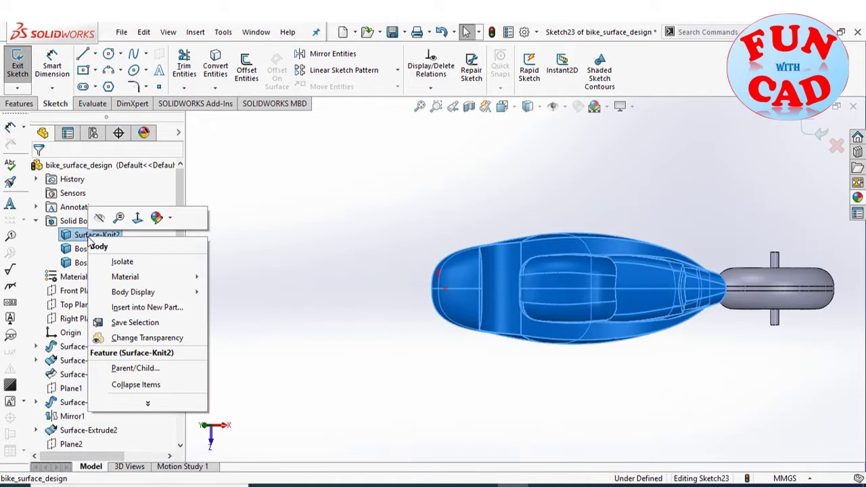
pyautogui.click(98, 217)
pyautogui.rightClick(135, 263)
pyautogui.click(170, 243)
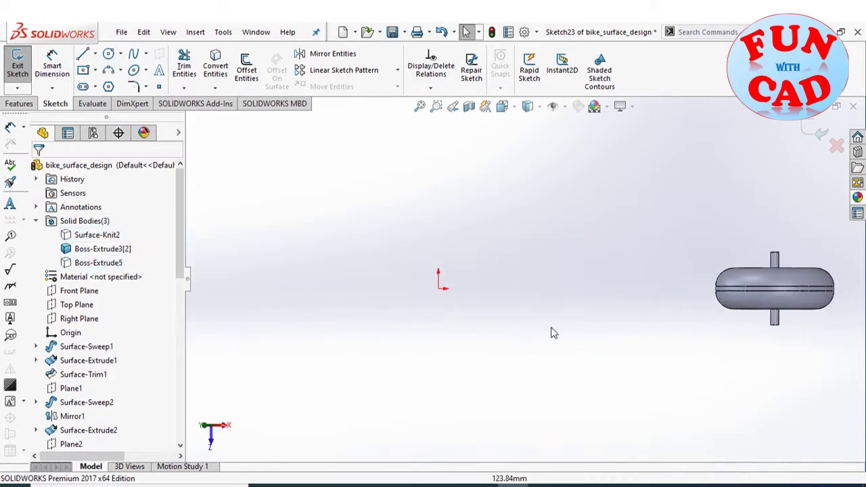
# Step: Sketch a circle centred on the bracket's upper face reaching its corners, with a matching circle on the opposite bracket
pyautogui.press('f')
pyautogui.click(108, 54)
pyautogui.scroll(3, 450, 153)
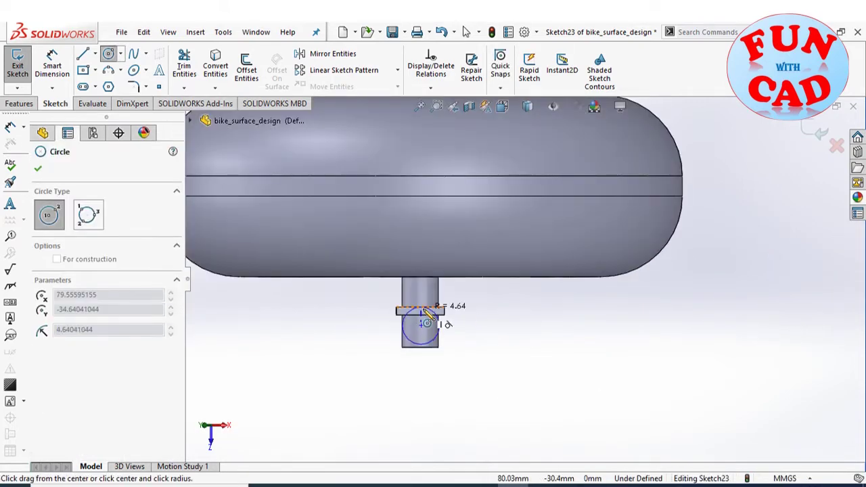
pyautogui.press('Escape')
pyautogui.click(400, 313)
pyautogui.press('Escape')
pyautogui.scroll(-3, 478, 329)
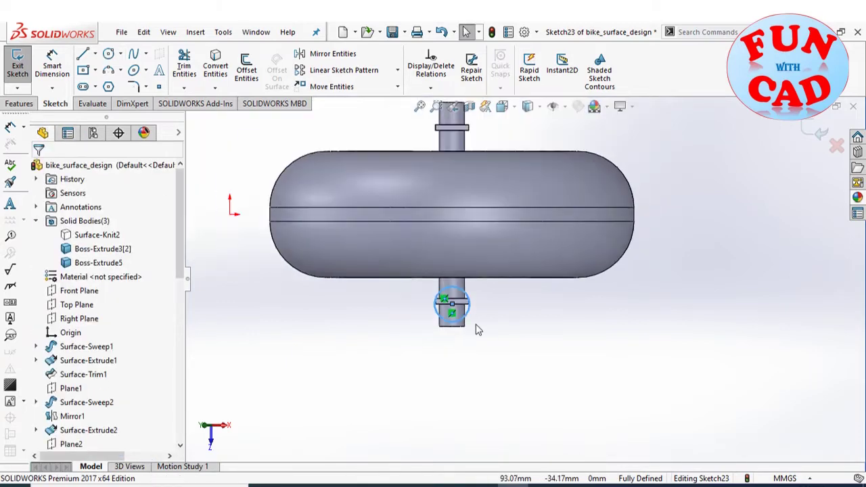
pyautogui.click(483, 190)
# Step: Extrude both circles 80 mm towards the bike body as fork legs, with Boss-Extrude5 and Surface-Knit2 in the feature scope
pyautogui.press('e')
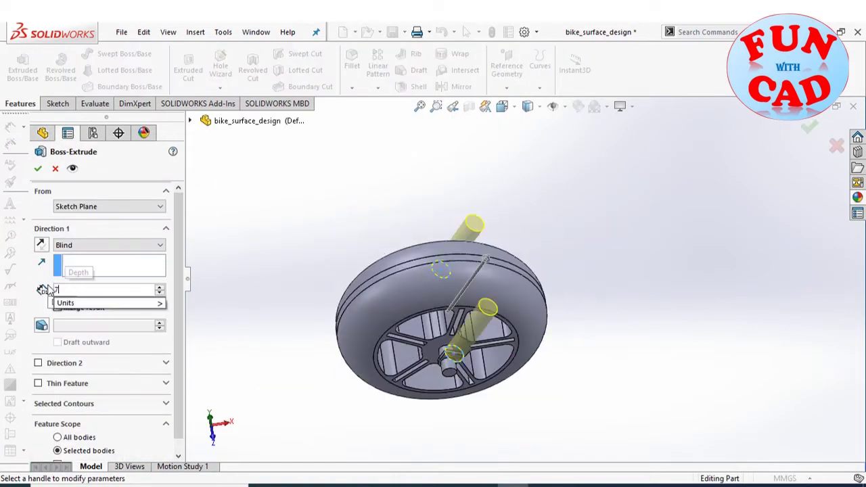
pyautogui.press('Return')
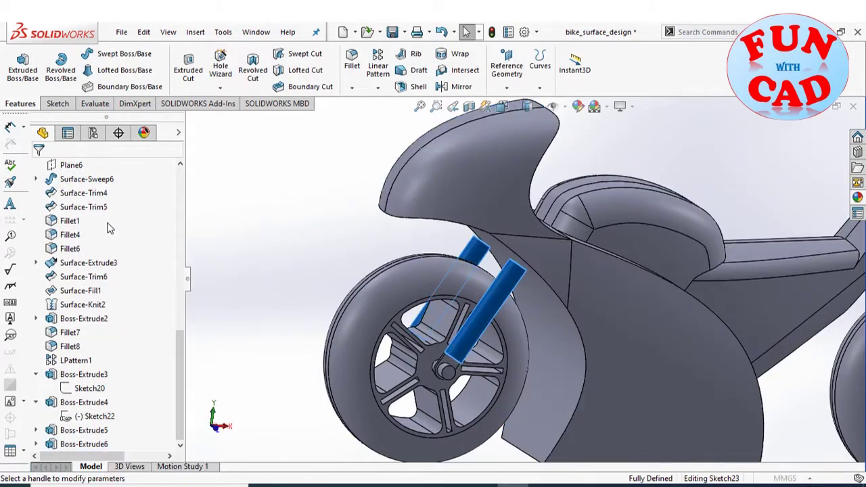
pyautogui.write('e8')
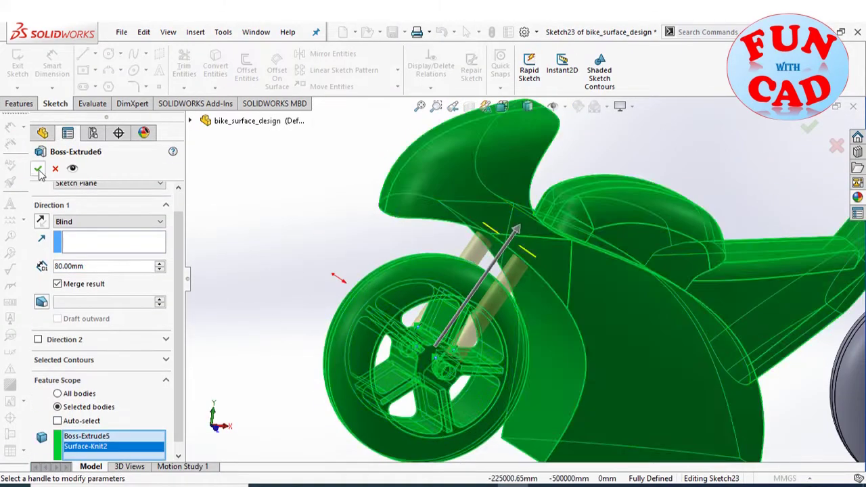
pyautogui.press('Return')
# Step: Create a reference plane offset 115 mm from the fork leg's lower end face, flipped upwards above the front body
pyautogui.moveTo(294, 381); pyautogui.dragTo(476, 366, button='middle')
pyautogui.hotkey('ctrl', '1')
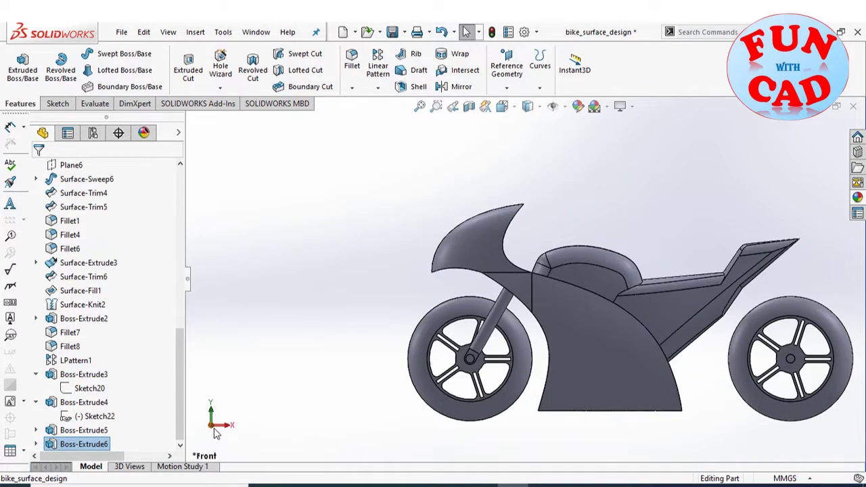
pyautogui.scroll(-5, 523, 267)
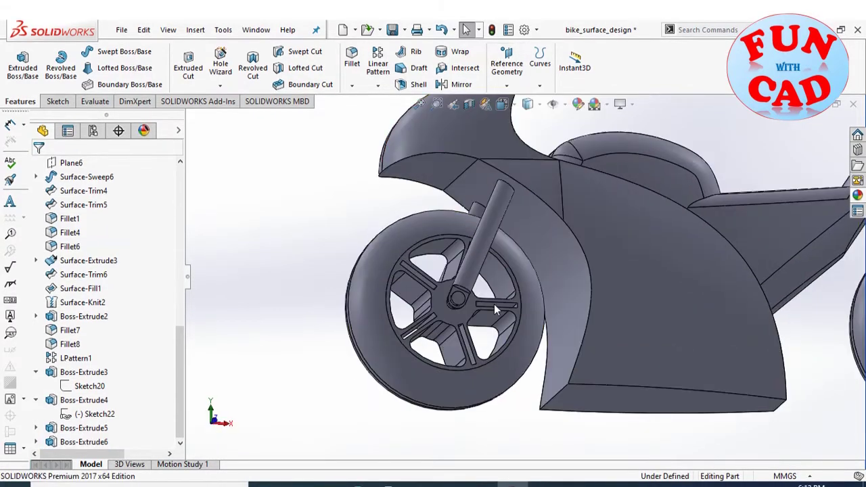
pyautogui.scroll(-5, 473, 308)
pyautogui.click(460, 260)
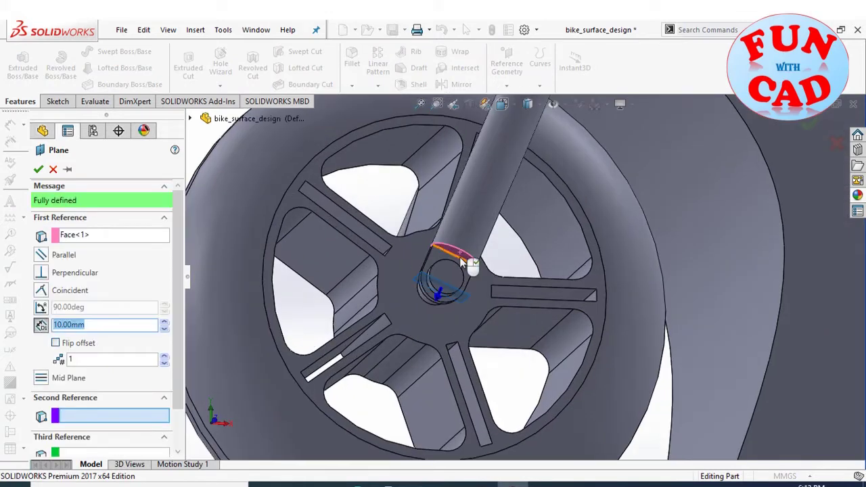
pyautogui.click(90, 324)
pyautogui.write('110')
pyautogui.press('Return')
pyautogui.scroll(6, 478, 219)
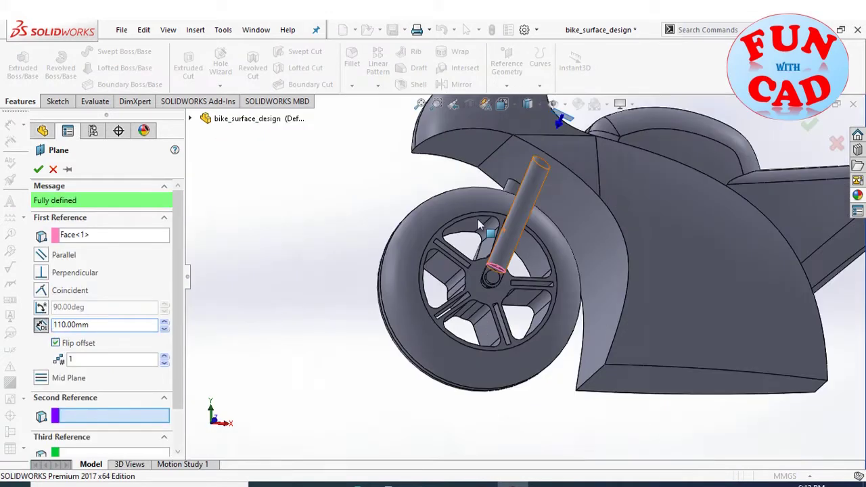
pyautogui.write('120')
pyautogui.press('Return')
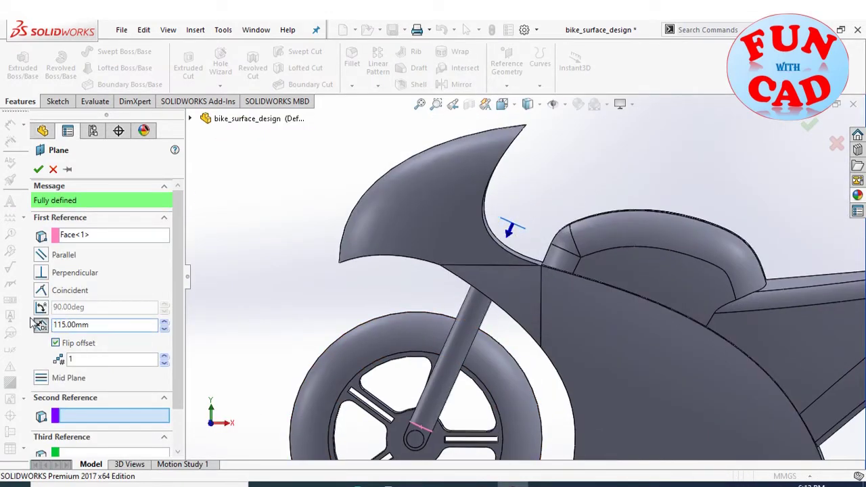
pyautogui.click(38, 169)
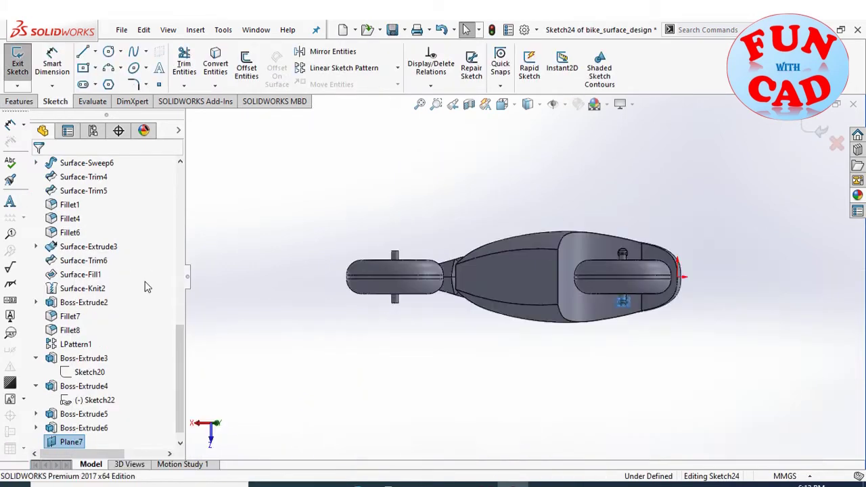
# Step: Start a sketch on the new offset plane and draw two small circles, one on each side of the bike's centreline
pyautogui.rightClick(73, 442)
pyautogui.click(72, 283)
pyautogui.click(108, 51)
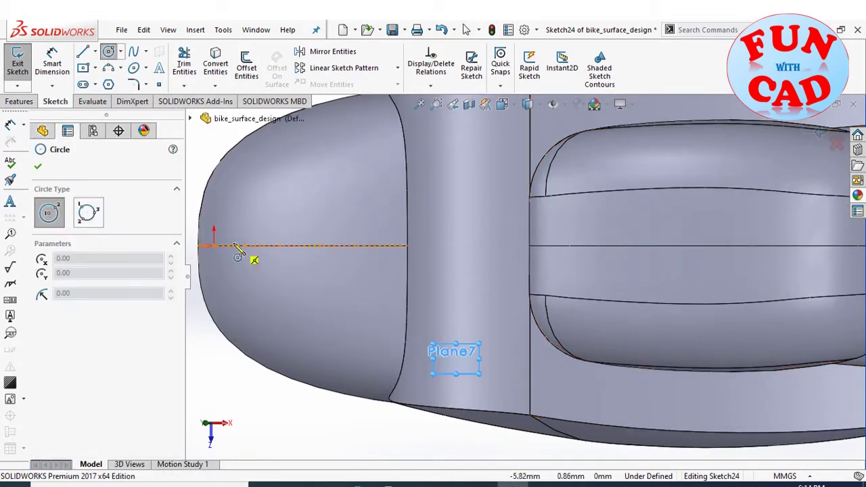
pyautogui.moveTo(461, 277); pyautogui.dragTo(466, 284)
pyautogui.moveTo(466, 284); pyautogui.dragTo(472, 151, button='middle')
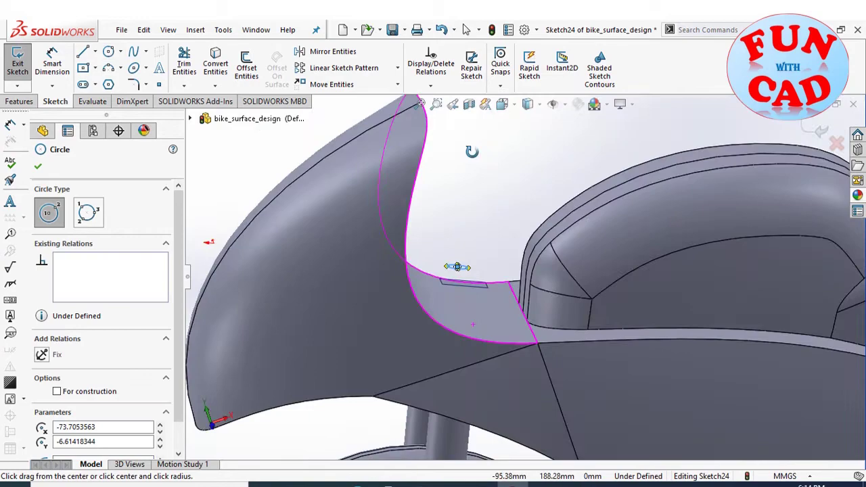
pyautogui.press('Escape')
pyautogui.hotkey('ctrl', '8')
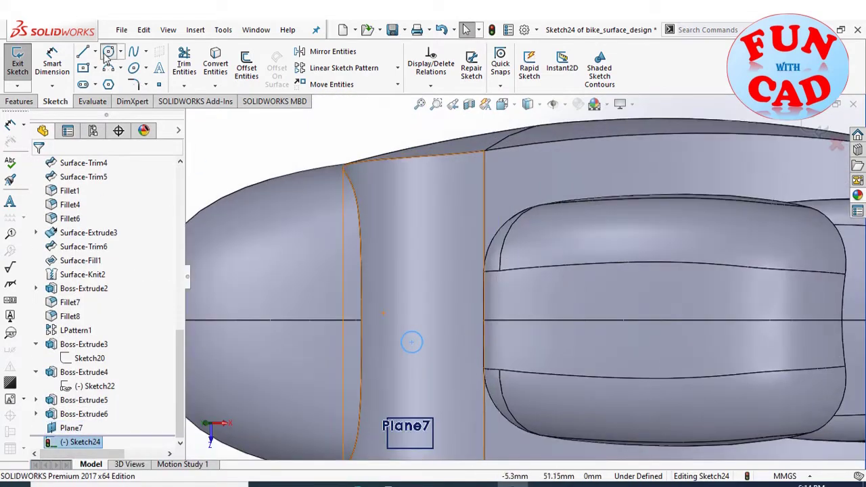
pyautogui.click(108, 51)
pyautogui.moveTo(411, 302); pyautogui.dragTo(423, 310)
# Step: Set the diameter of both circles to 7 mm
pyautogui.click(53, 61)
pyautogui.click(404, 291)
pyautogui.click(327, 134)
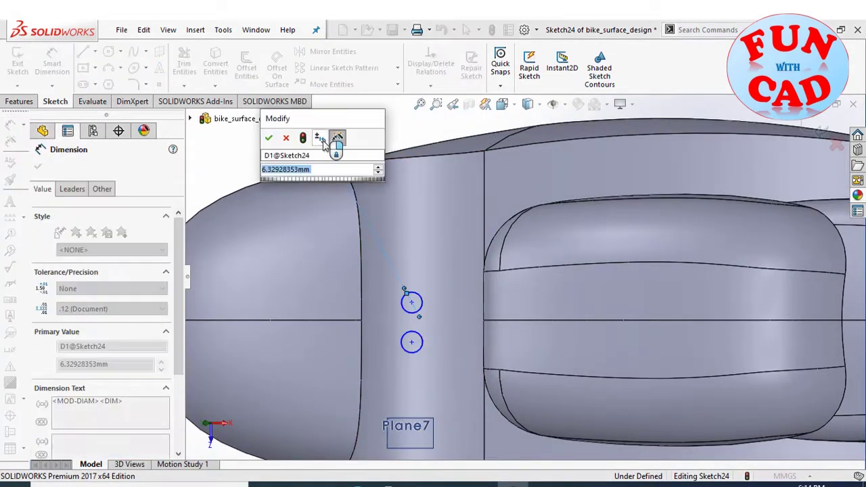
pyautogui.write('7')
pyautogui.press('Return')
pyautogui.scroll(-2, 419, 359)
pyautogui.click(421, 331)
pyautogui.click(305, 440)
pyautogui.write('7')
pyautogui.press('Return')
# Step: Dimension the circle centres from the origin, setting one offset to 8 mm, and extrude both circles down to the body
pyautogui.click(430, 331)
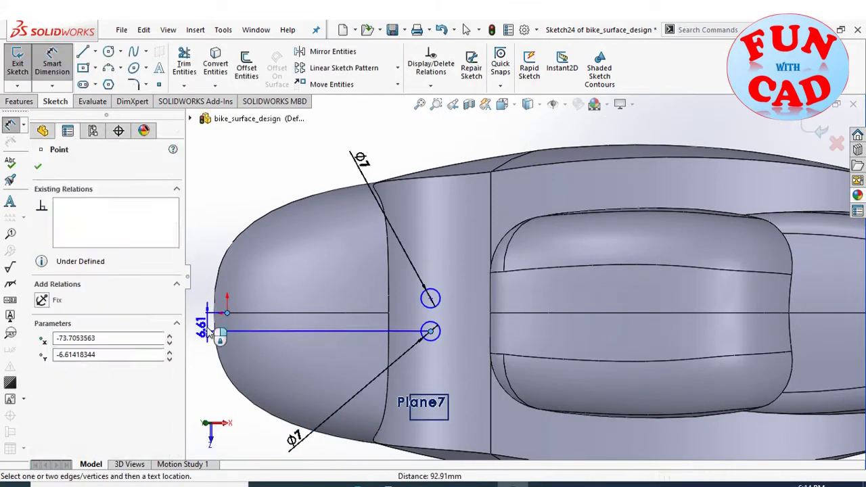
pyautogui.click(271, 331)
pyautogui.write('8')
pyautogui.press('Return')
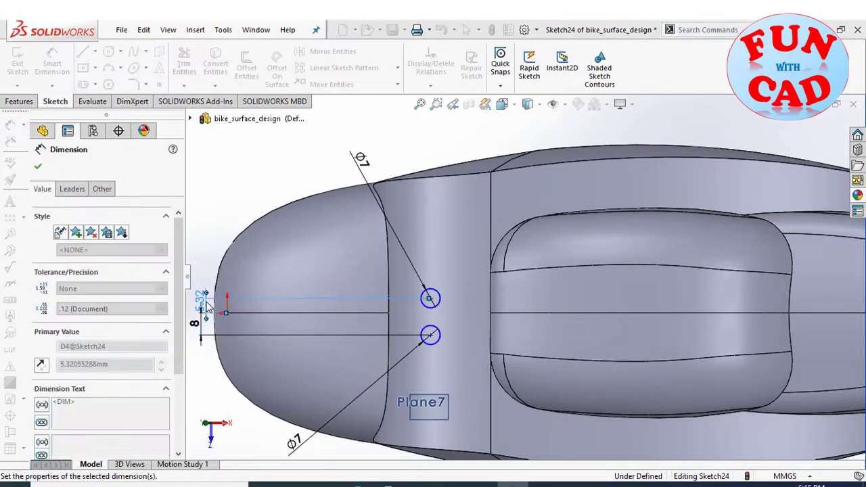
pyautogui.click(821, 131)
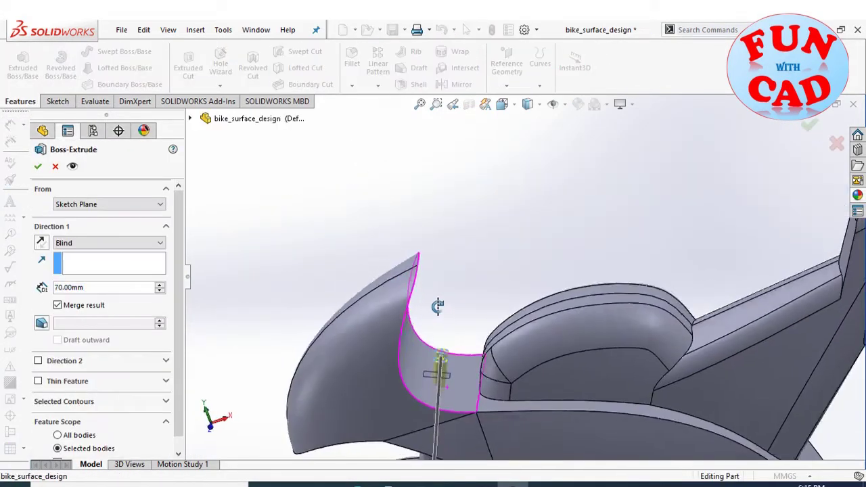
pyautogui.press('Return')
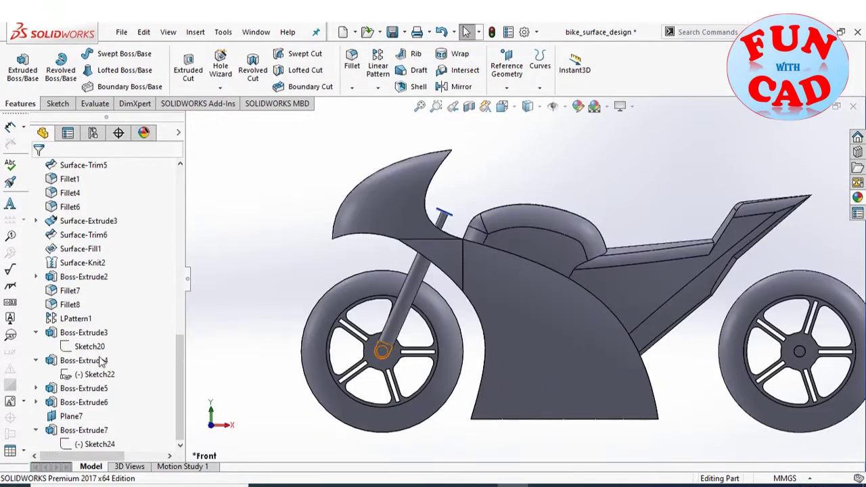
# Step: Sketch a circle centred on the upper end of the steering rod in the front view and set its diameter to 6 mm
pyautogui.click(80, 207)
pyautogui.scroll(5, 415, 196)
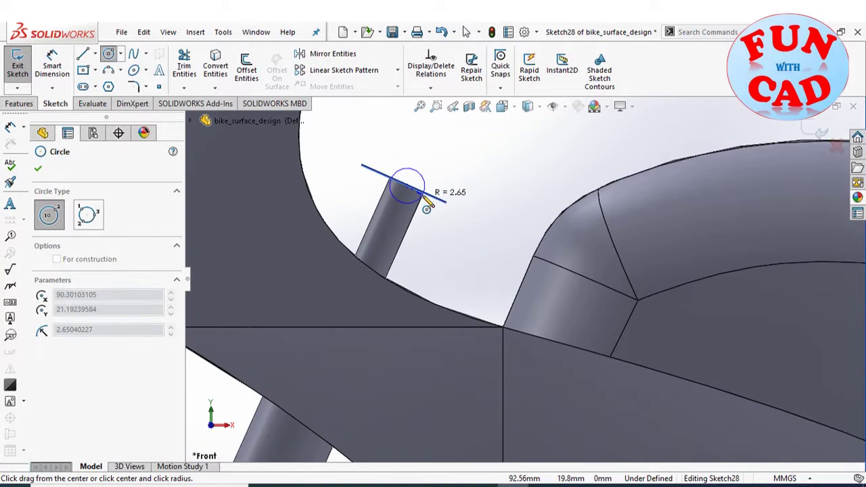
pyautogui.click(422, 198)
pyautogui.click(52, 66)
pyautogui.click(406, 184)
pyautogui.click(440, 173)
pyautogui.write('6')
pyautogui.press('Return')
pyautogui.scroll(2, 434, 217)
pyautogui.click(18, 66)
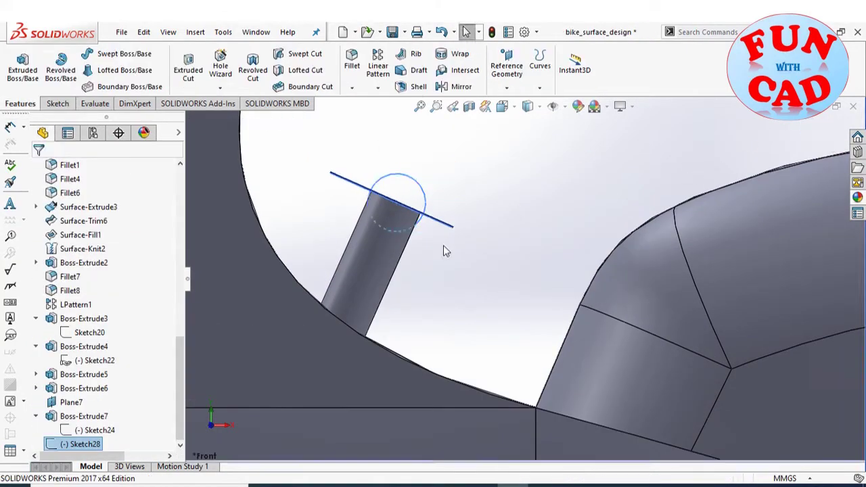
# Step: Create a reference plane parallel to the Top Plane through the centre of the 6 mm circle
pyautogui.click(507, 86)
pyautogui.click(518, 106)
pyautogui.click(256, 219)
pyautogui.scroll(5, 492, 258)
pyautogui.click(492, 258)
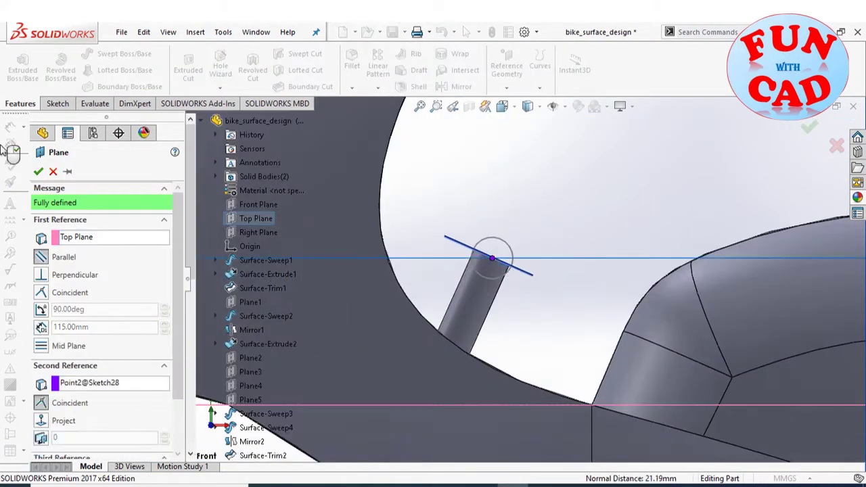
pyautogui.press('Return')
# Step: Start a sketch on the new horizontal plane and draw a curved handlebar spline from the bike's centreline out to one side
pyautogui.scroll(-5, 492, 258)
pyautogui.rightClick(71, 441)
pyautogui.click(81, 201)
pyautogui.scroll(3, 459, 212)
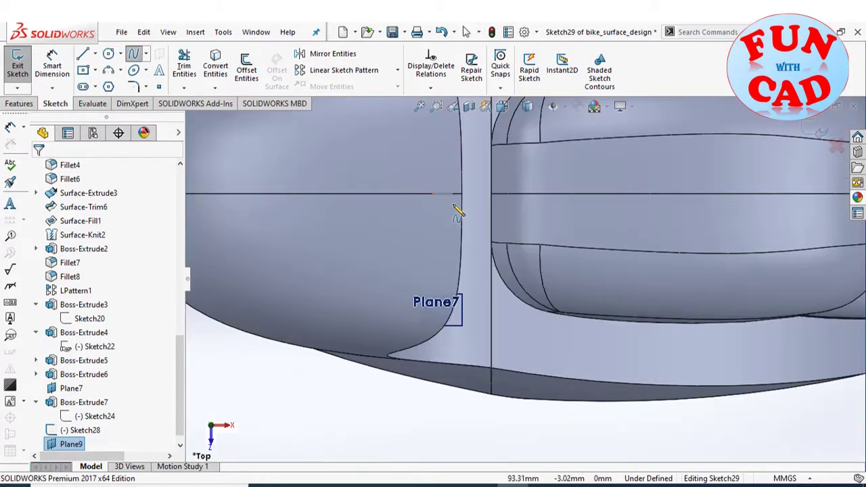
pyautogui.click(445, 195)
pyautogui.doubleClick(474, 310)
pyautogui.scroll(3, 443, 227)
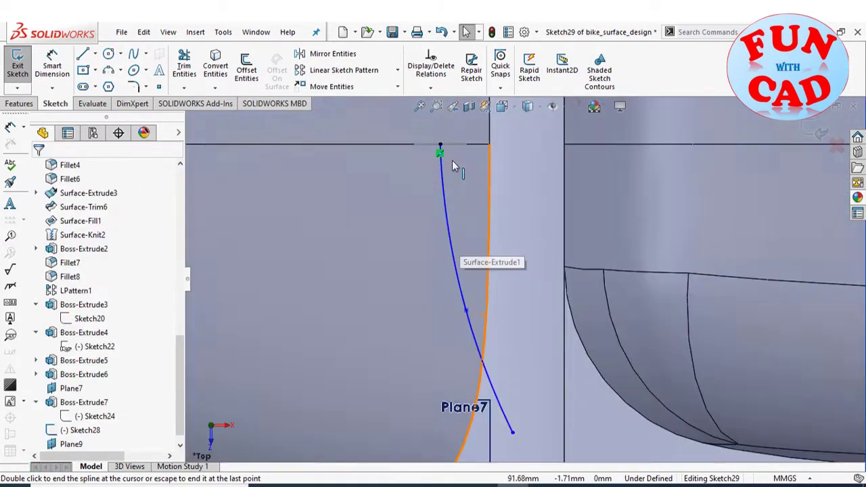
# Step: Draw a horizontal centreline from the spline's inner end and mirror the spline about it
pyautogui.click(440, 145)
pyautogui.doubleClick(512, 144)
pyautogui.click(333, 53)
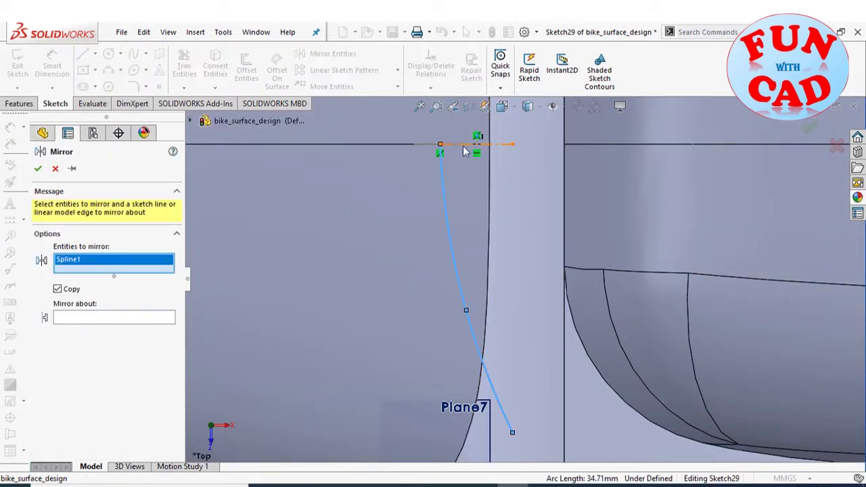
pyautogui.click(37, 168)
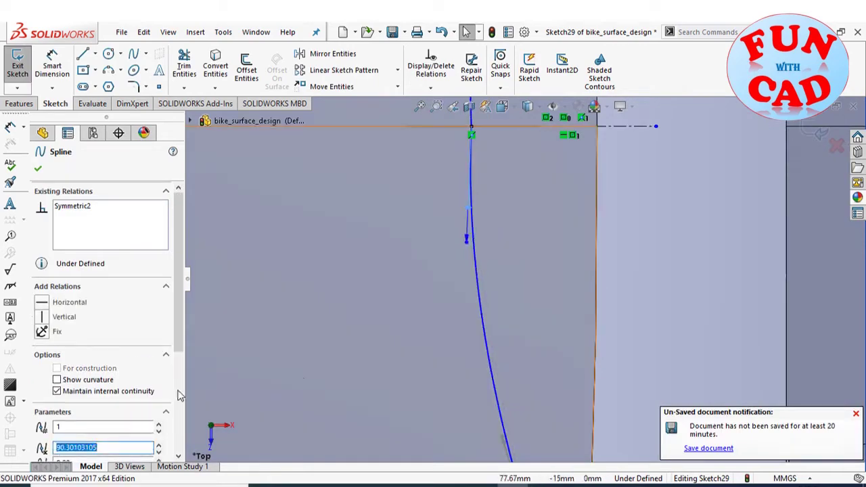
# Step: Adjust the tangent angle at the spline's centre point and sweep the 6 mm circle along the path to both sides
pyautogui.scroll(-3, 179, 396)
pyautogui.moveTo(102, 379); pyautogui.dragTo(63, 379)
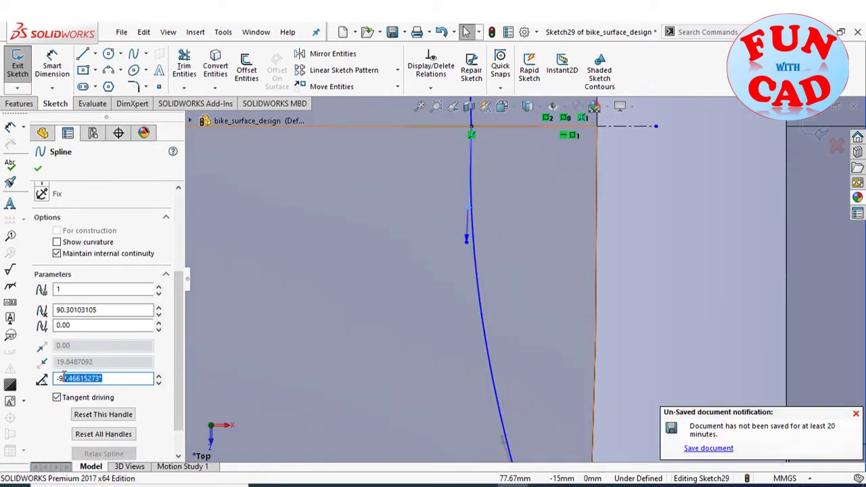
pyautogui.click(38, 168)
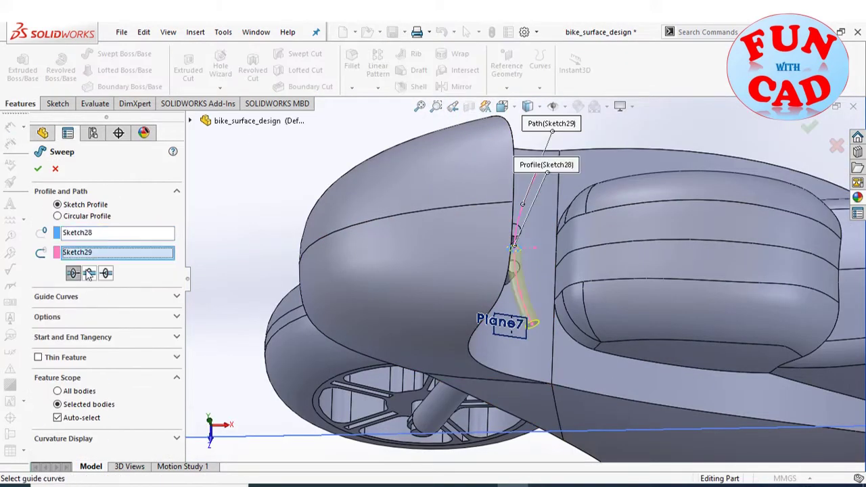
pyautogui.click(38, 169)
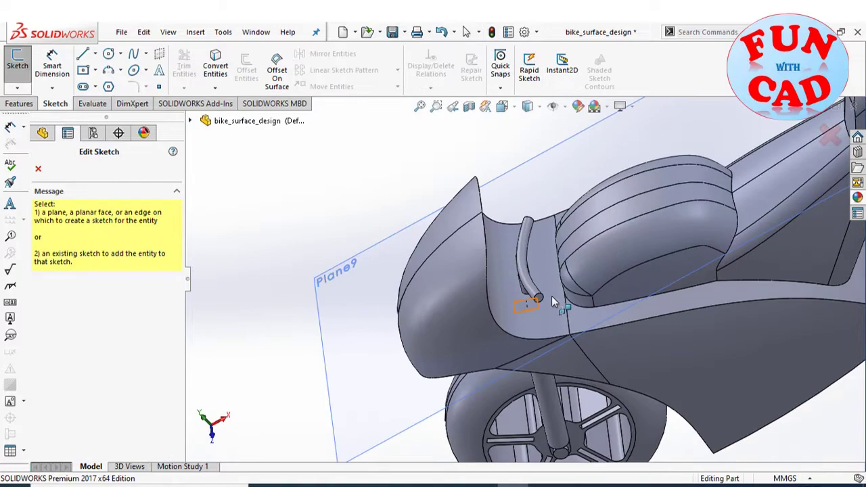
# Step: Sketch a circle about 13.5 mm in diameter centred on the handlebar's end face and dimension its diameter
pyautogui.click(552, 302)
pyautogui.click(52, 65)
pyautogui.click(545, 284)
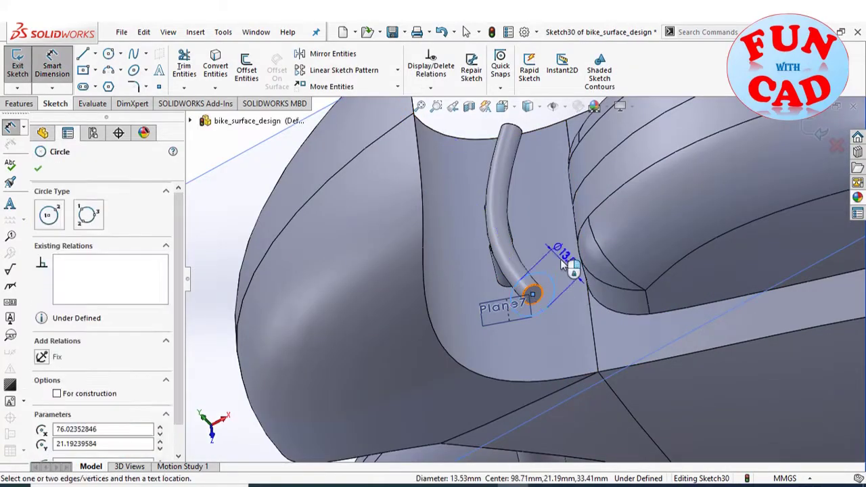
pyautogui.click(573, 260)
pyautogui.click(508, 258)
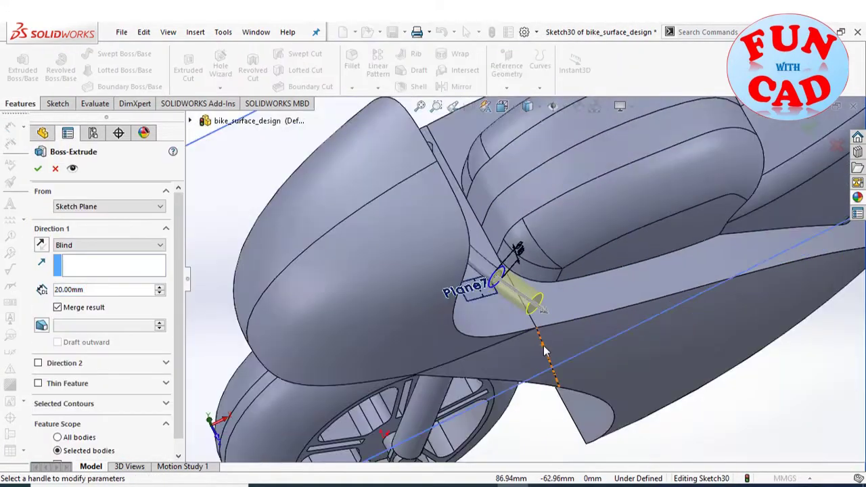